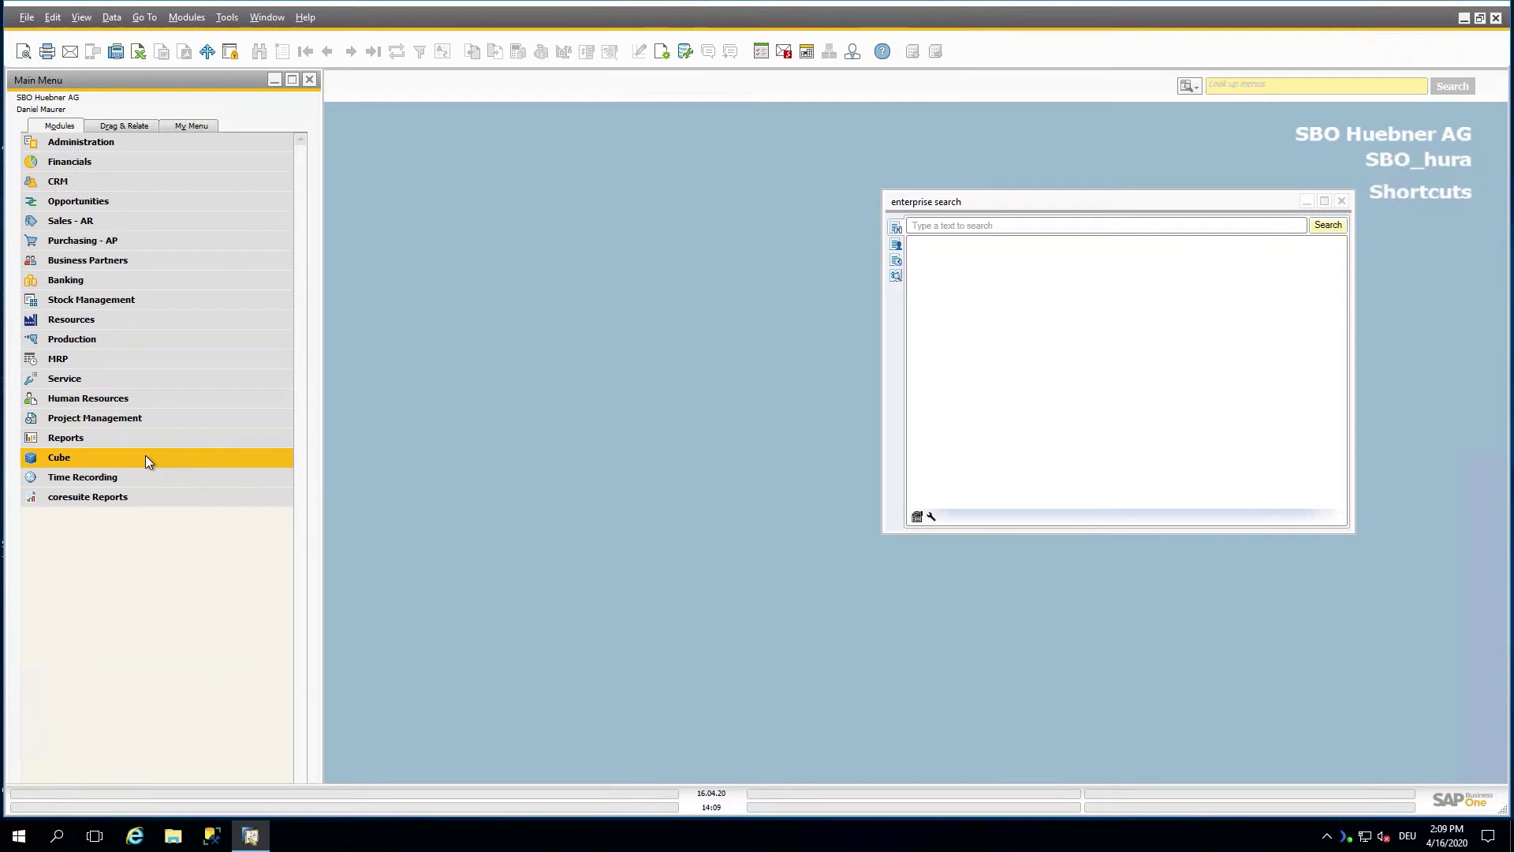
# Open the ProfitLoss Excel report from the Finance cube and enable its external data connections
pyautogui.click(145, 458)
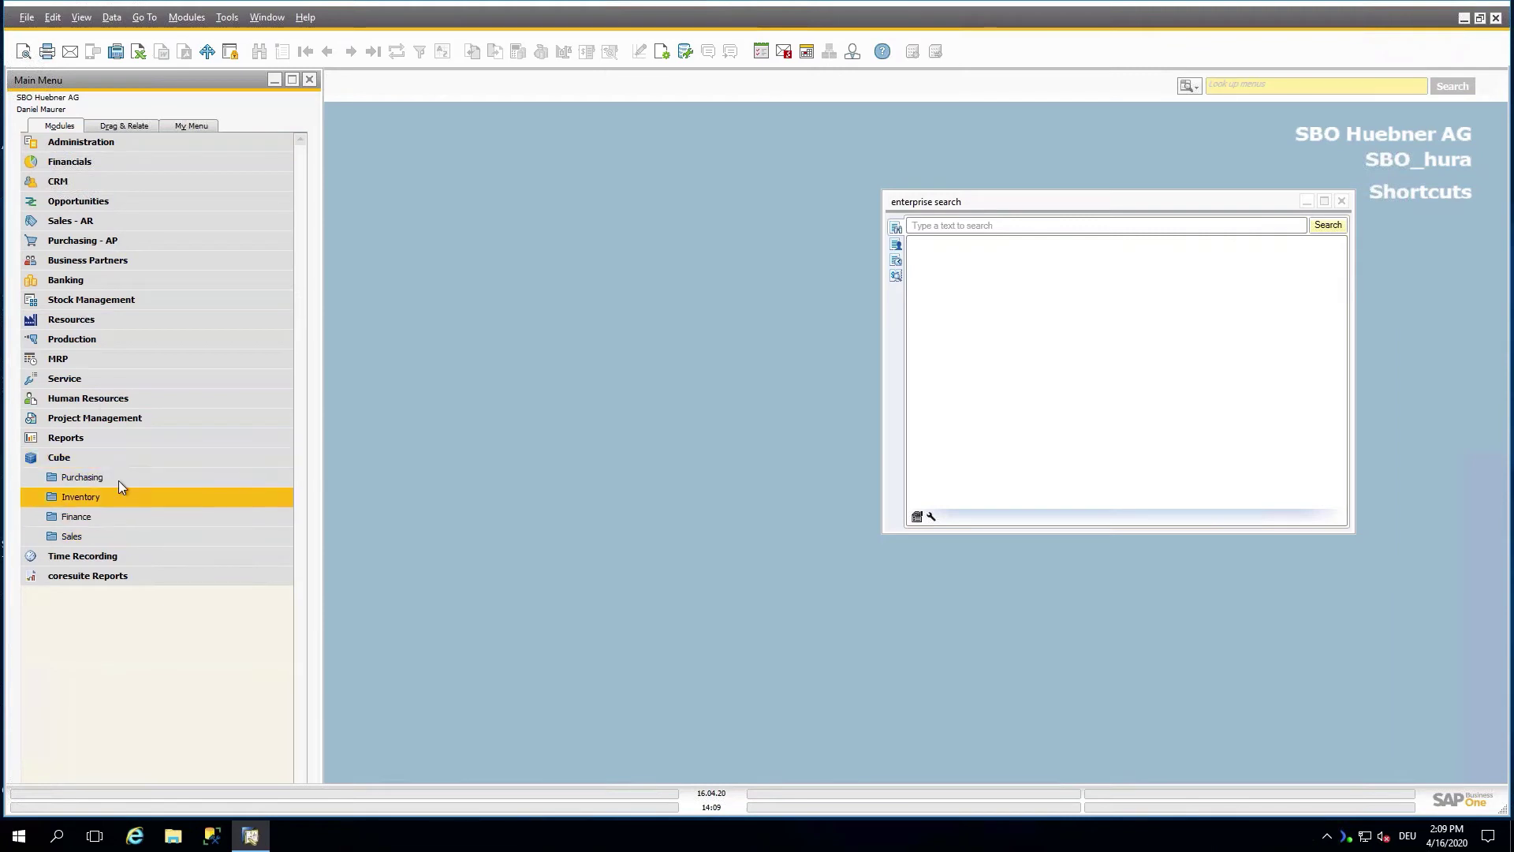
pyautogui.click(114, 522)
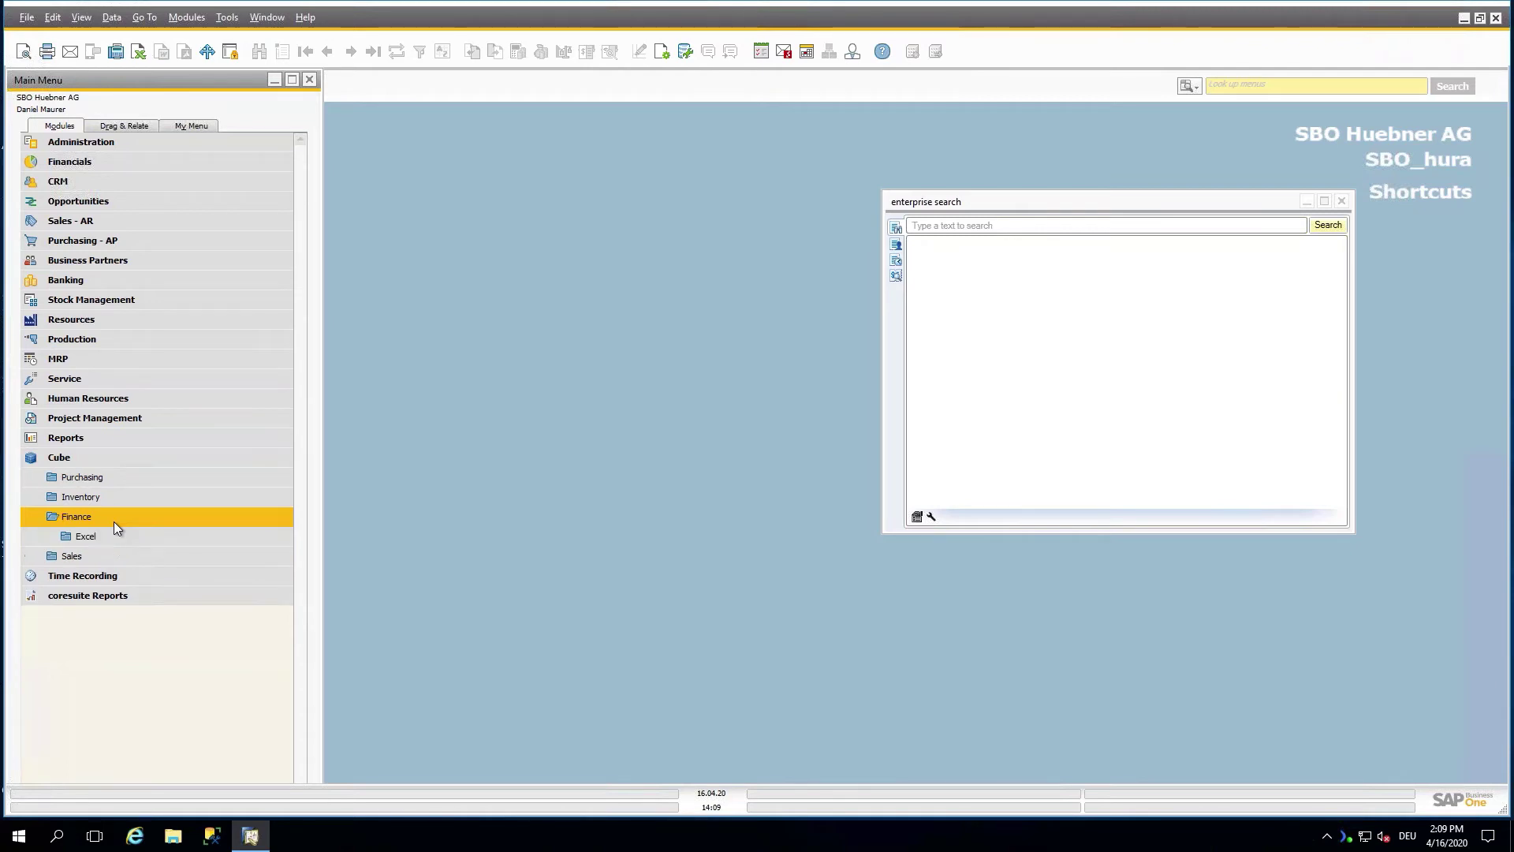
pyautogui.click(126, 535)
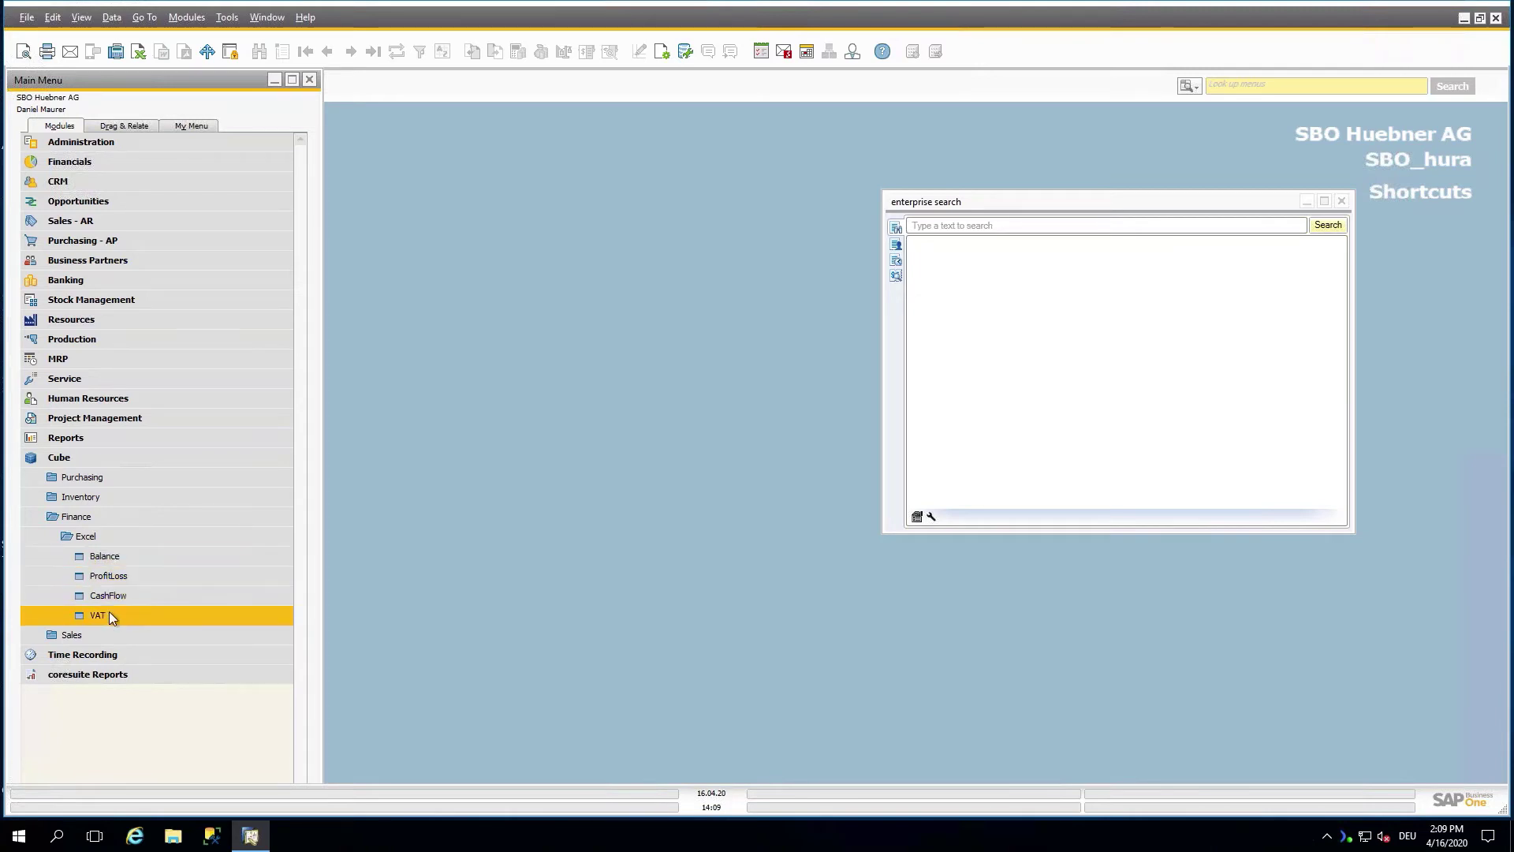
pyautogui.click(129, 577)
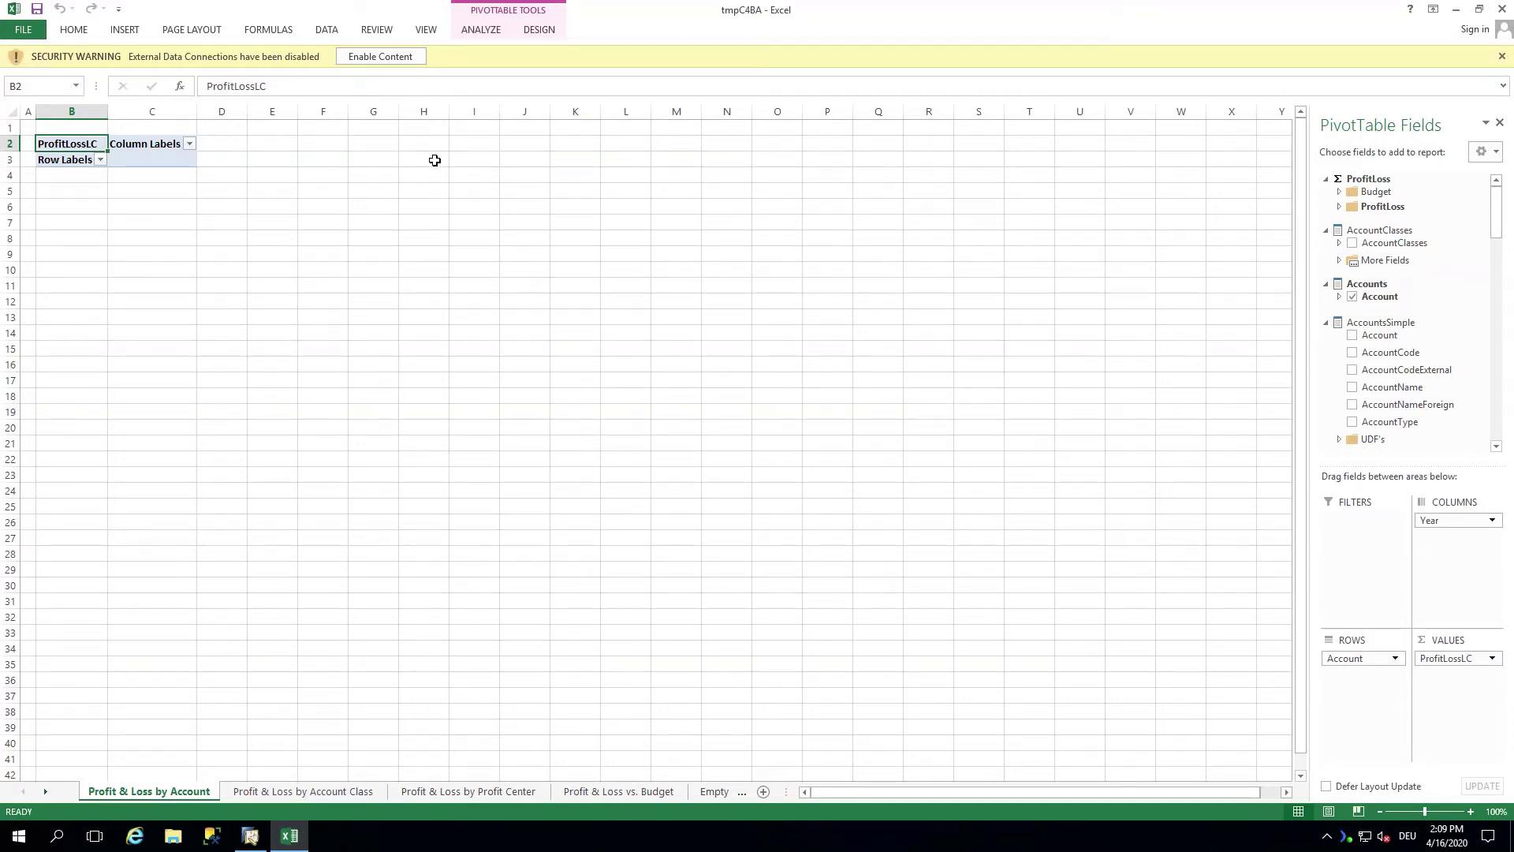
pyautogui.click(379, 59)
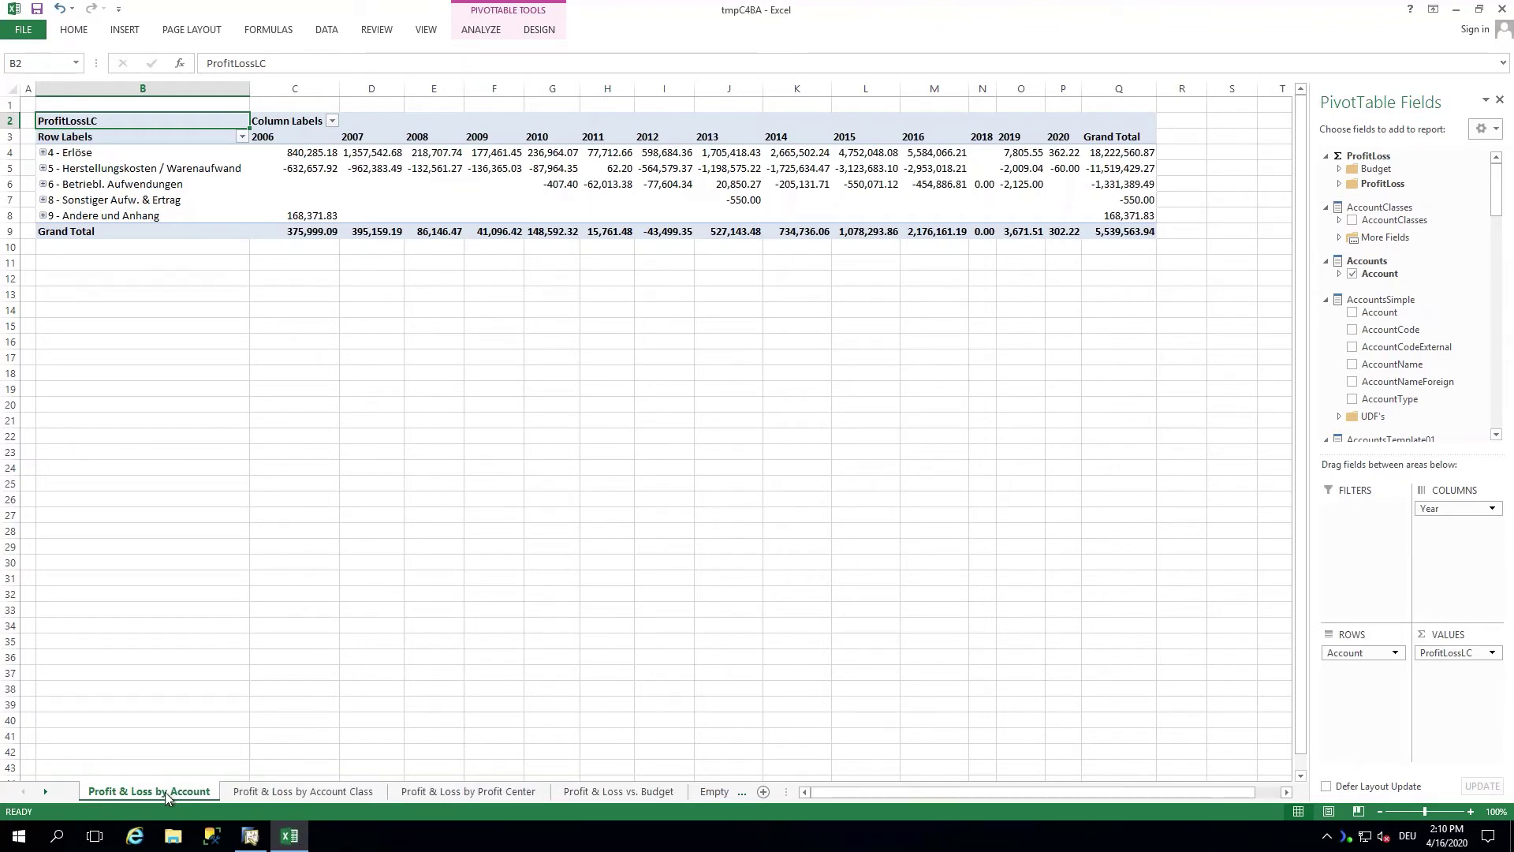
# View the profit and loss sheets by account class, by profit center and versus budget
pyautogui.click(324, 792)
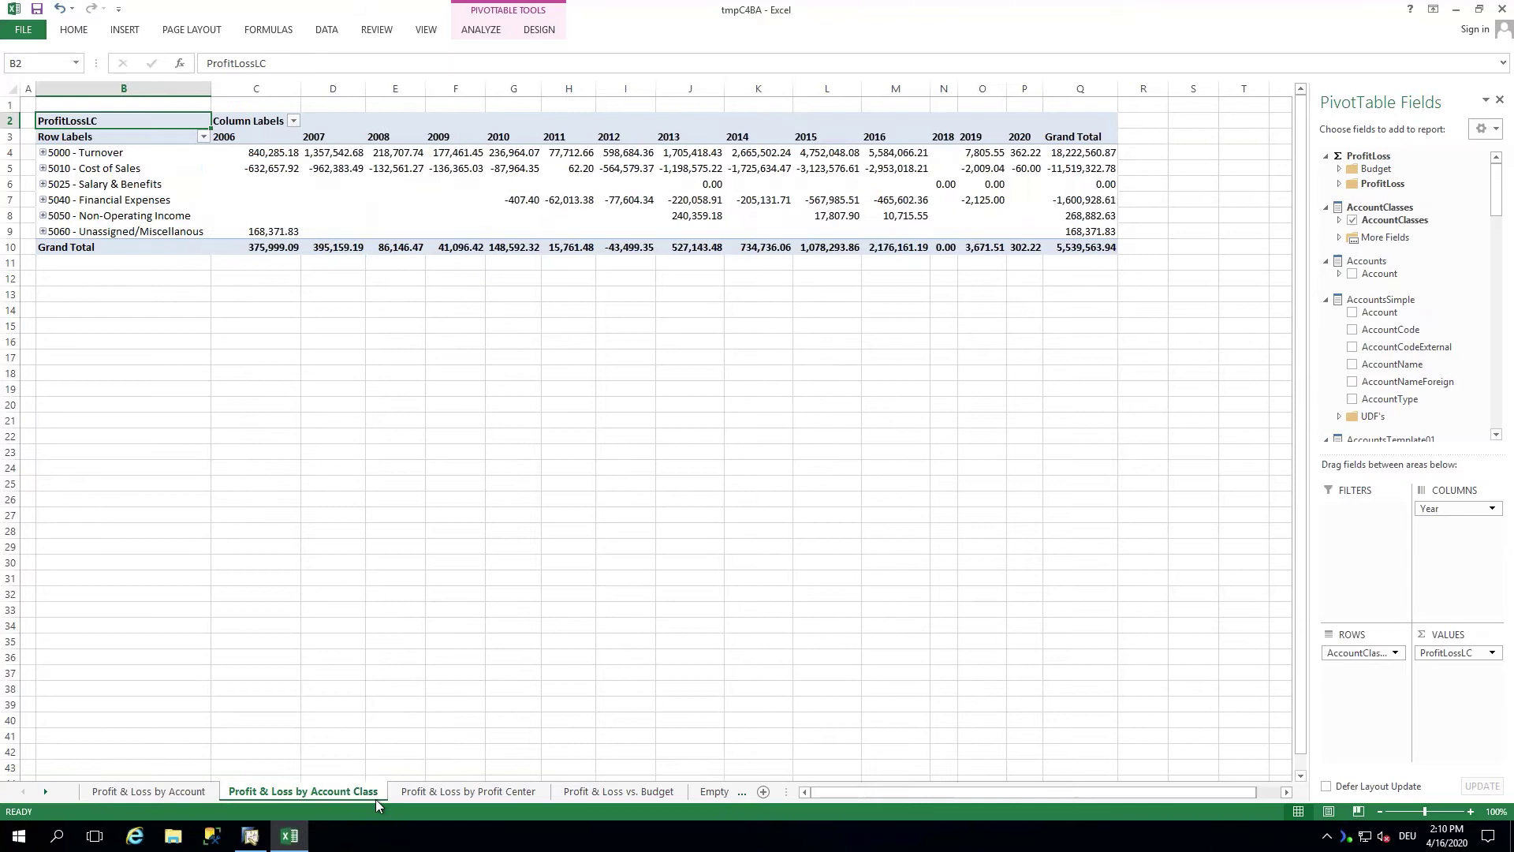
pyautogui.click(423, 792)
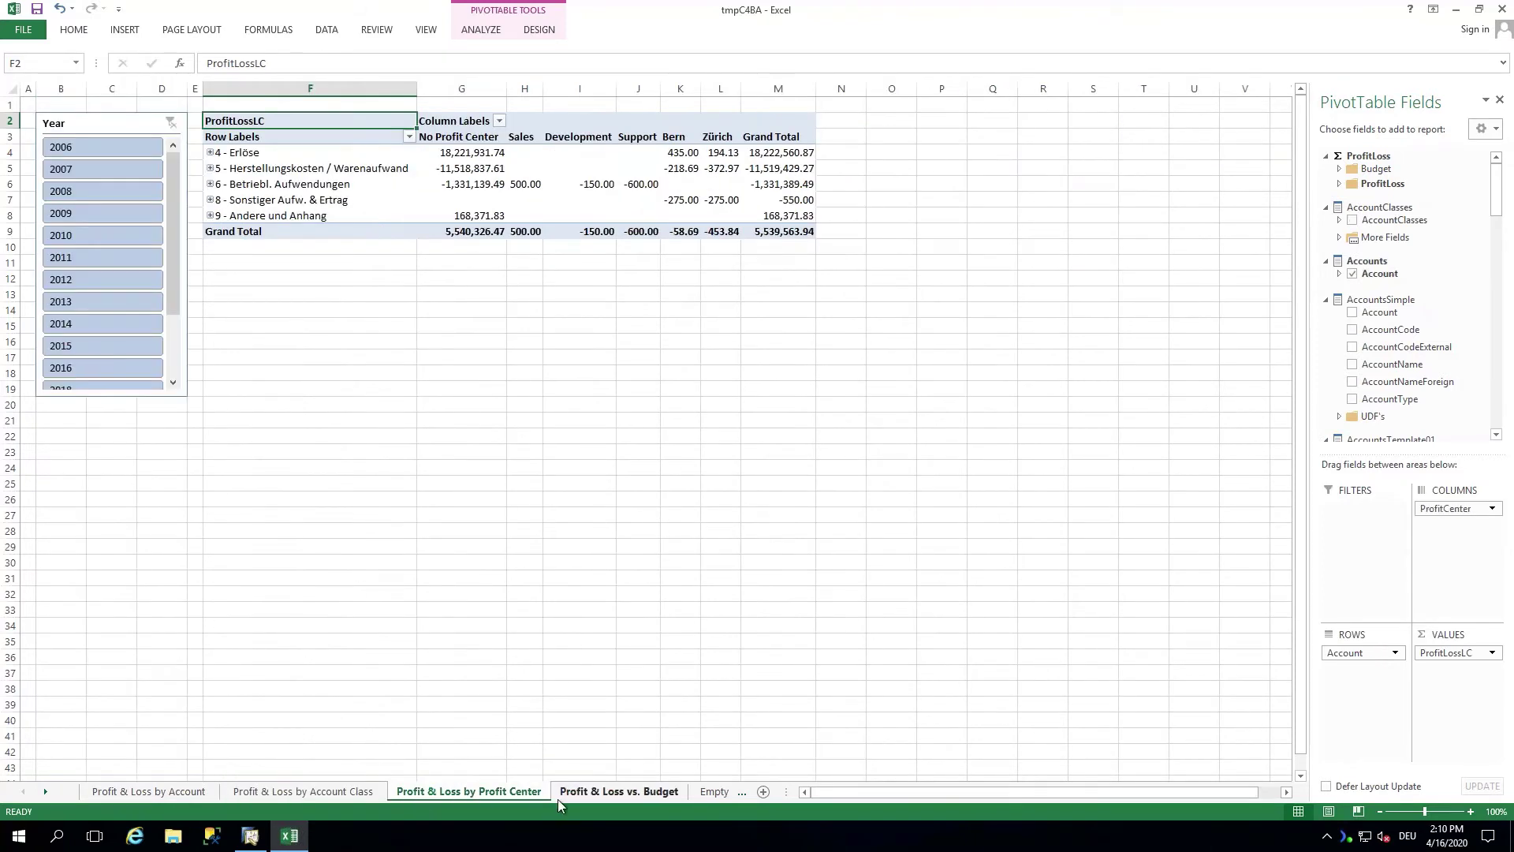
pyautogui.click(601, 795)
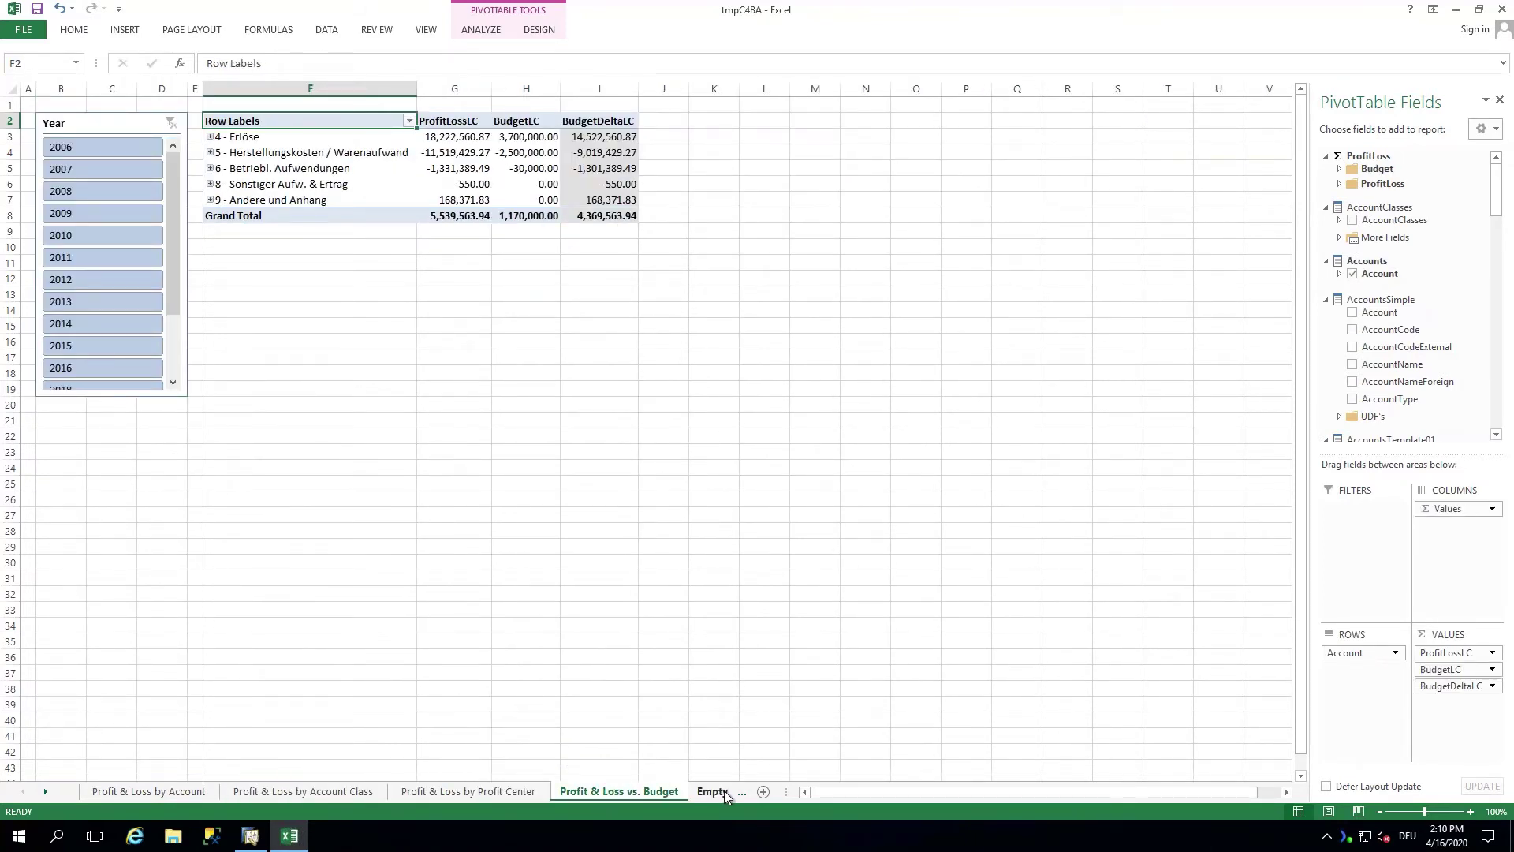
# Examine the fields available for the Empty Pivot Table sheet, expanding Date.Calendar to see its levels
pyautogui.click(721, 792)
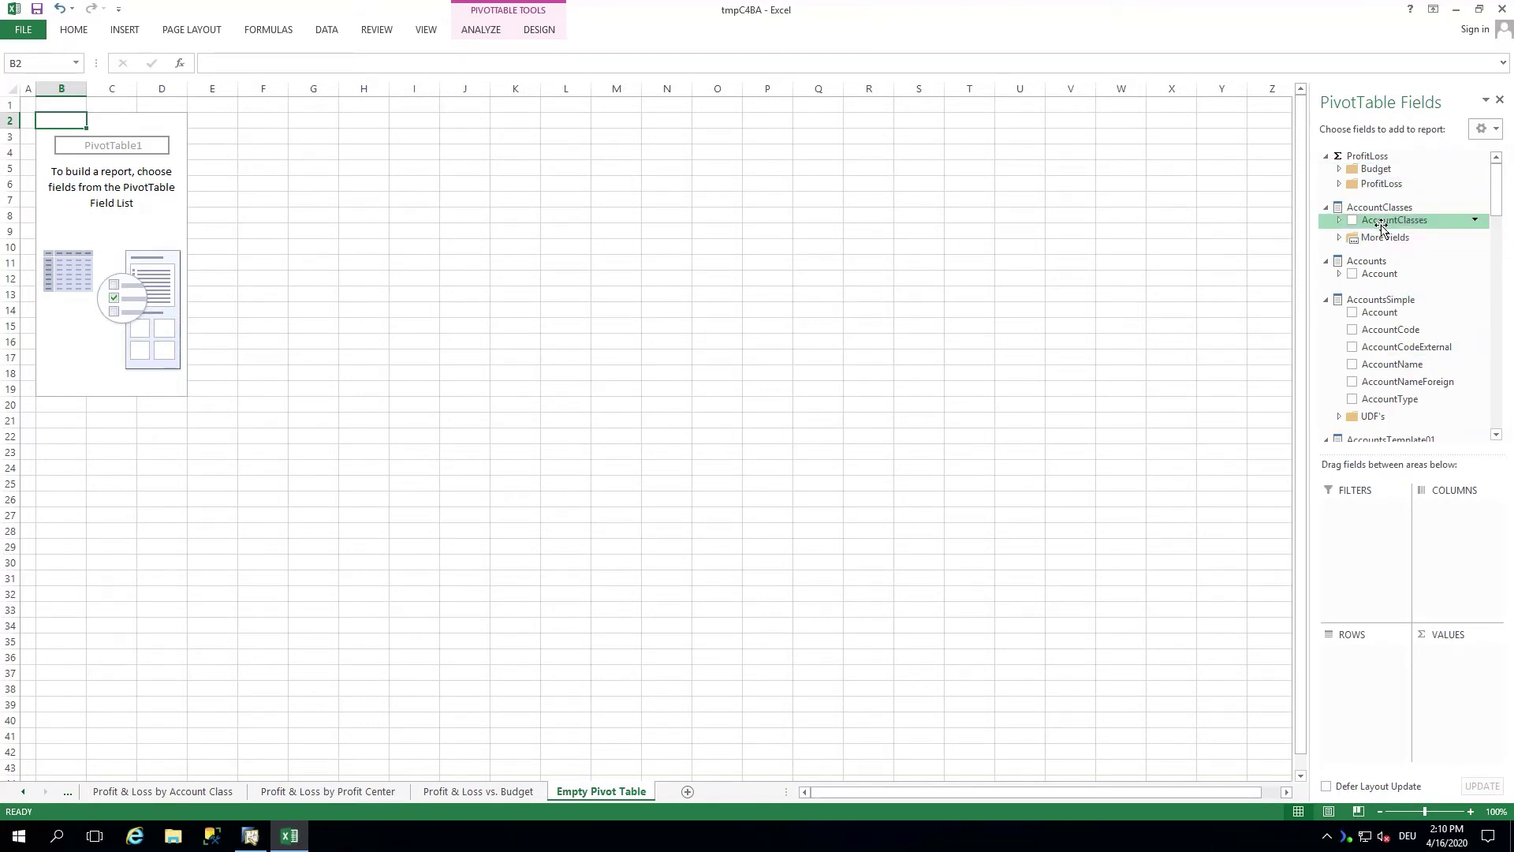
pyautogui.scroll(-1, 1381, 228)
pyautogui.click(1494, 434)
pyautogui.scroll(1, 1400, 337)
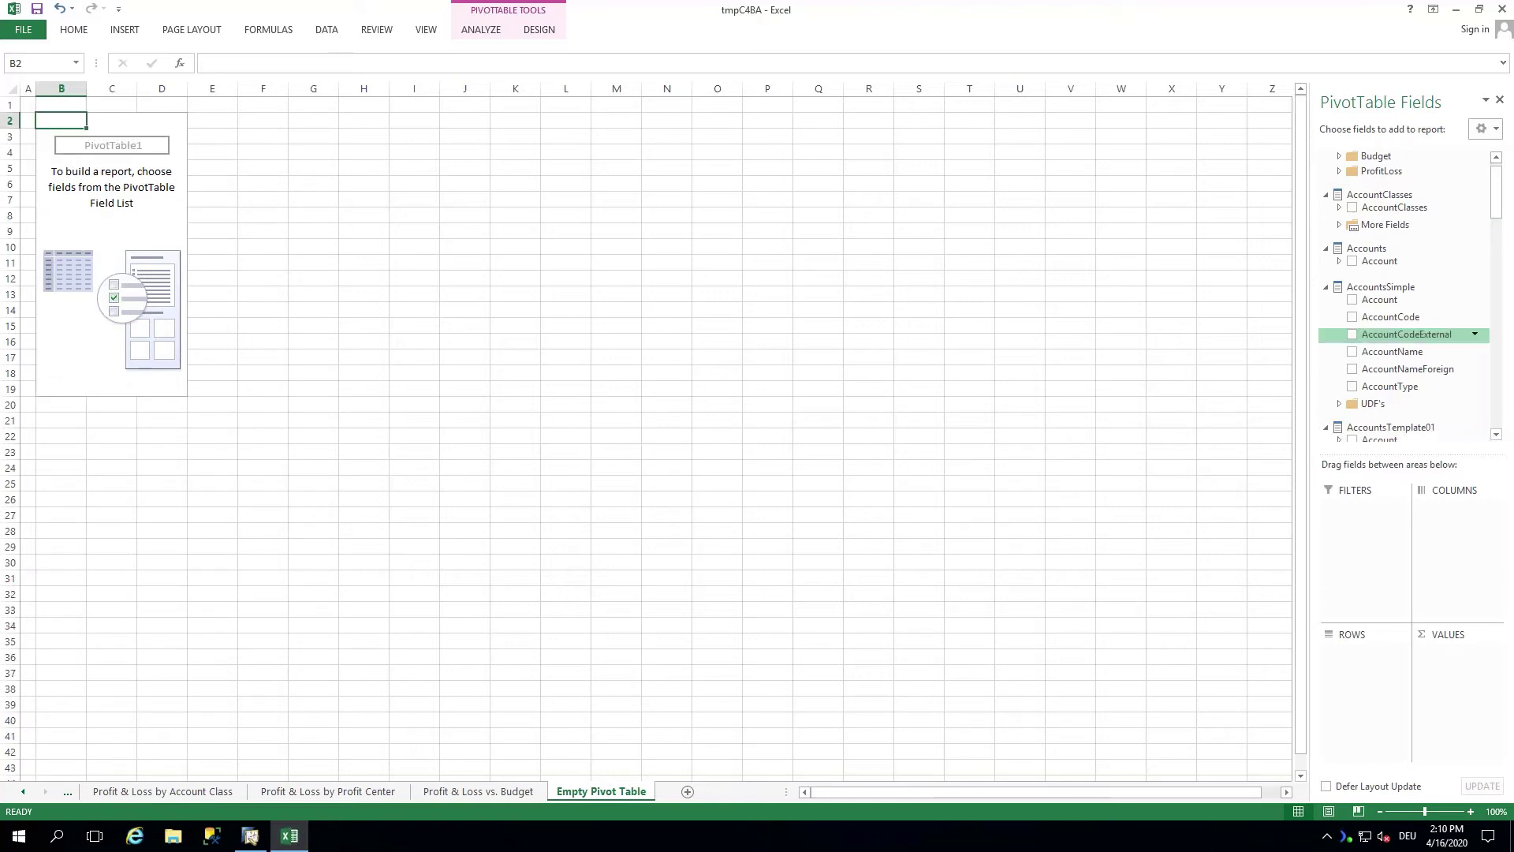
pyautogui.scroll(-2, 1400, 337)
pyautogui.click(1495, 379)
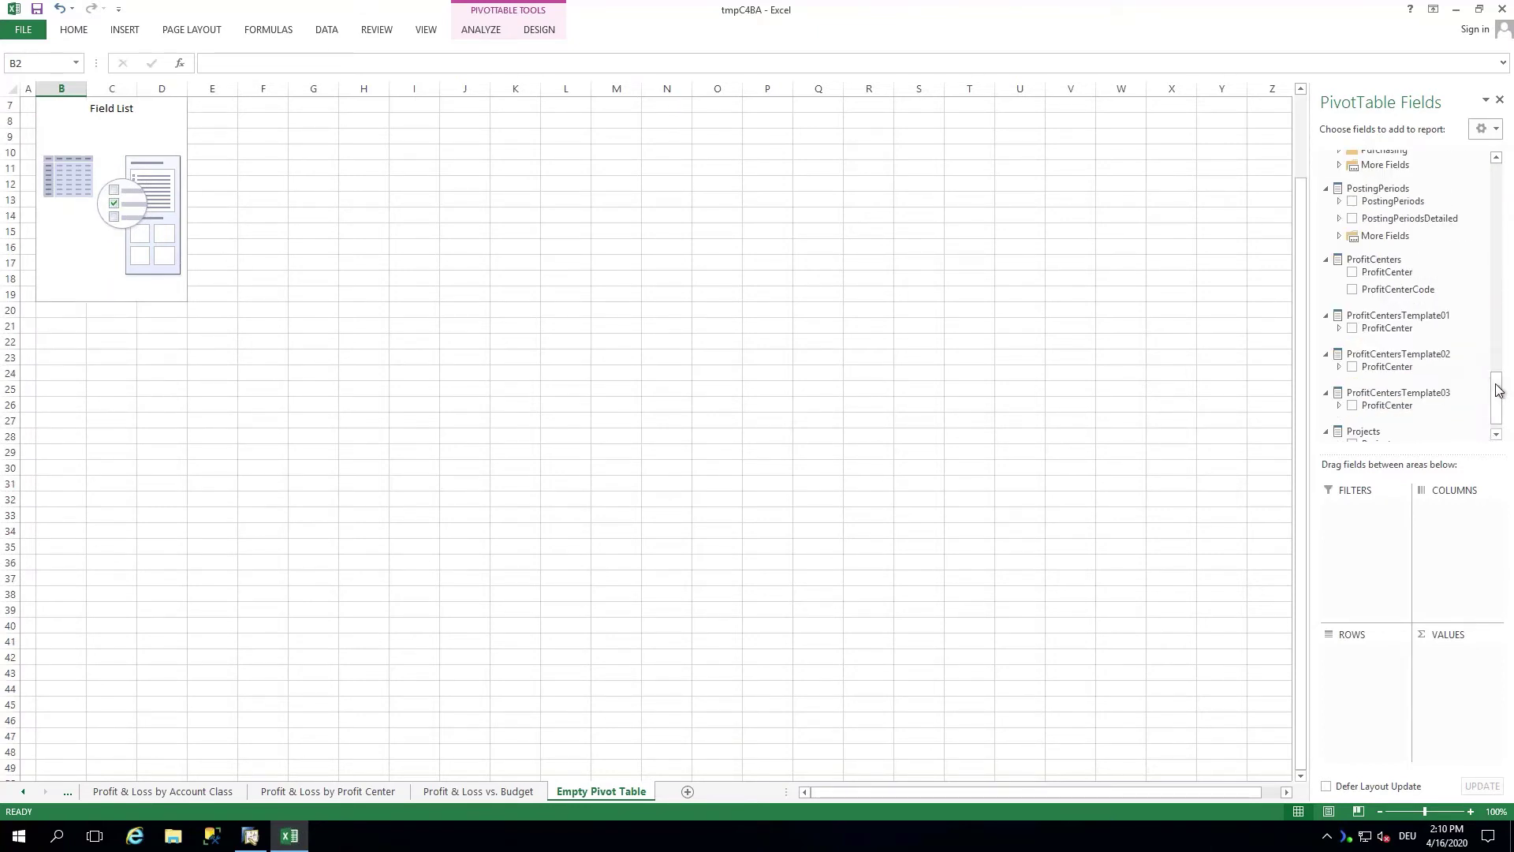
pyautogui.moveTo(1498, 380); pyautogui.dragTo(1495, 150)
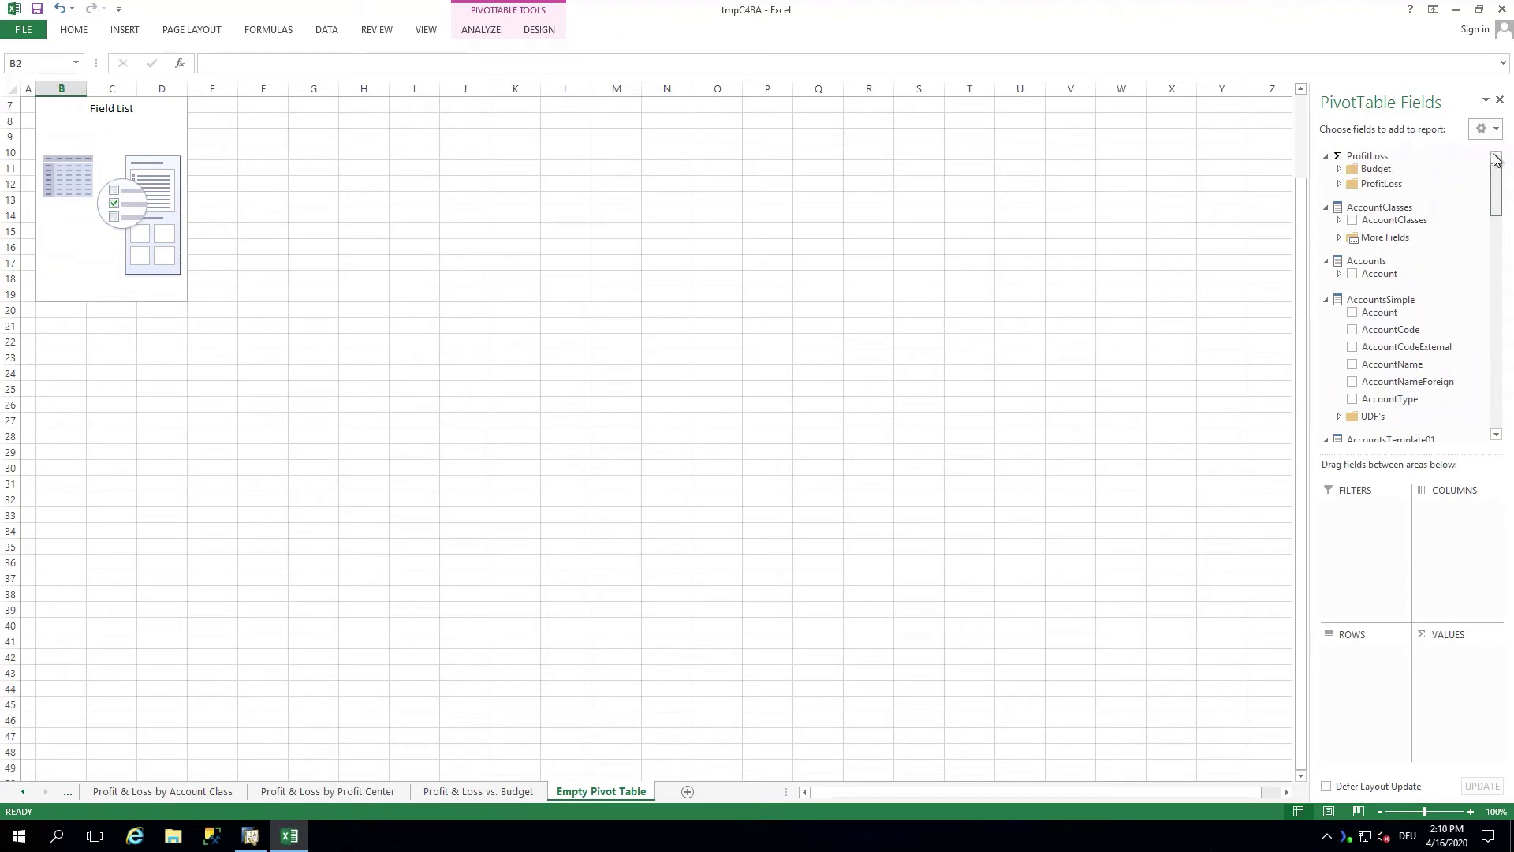
pyautogui.moveTo(1496, 171); pyautogui.dragTo(1498, 263)
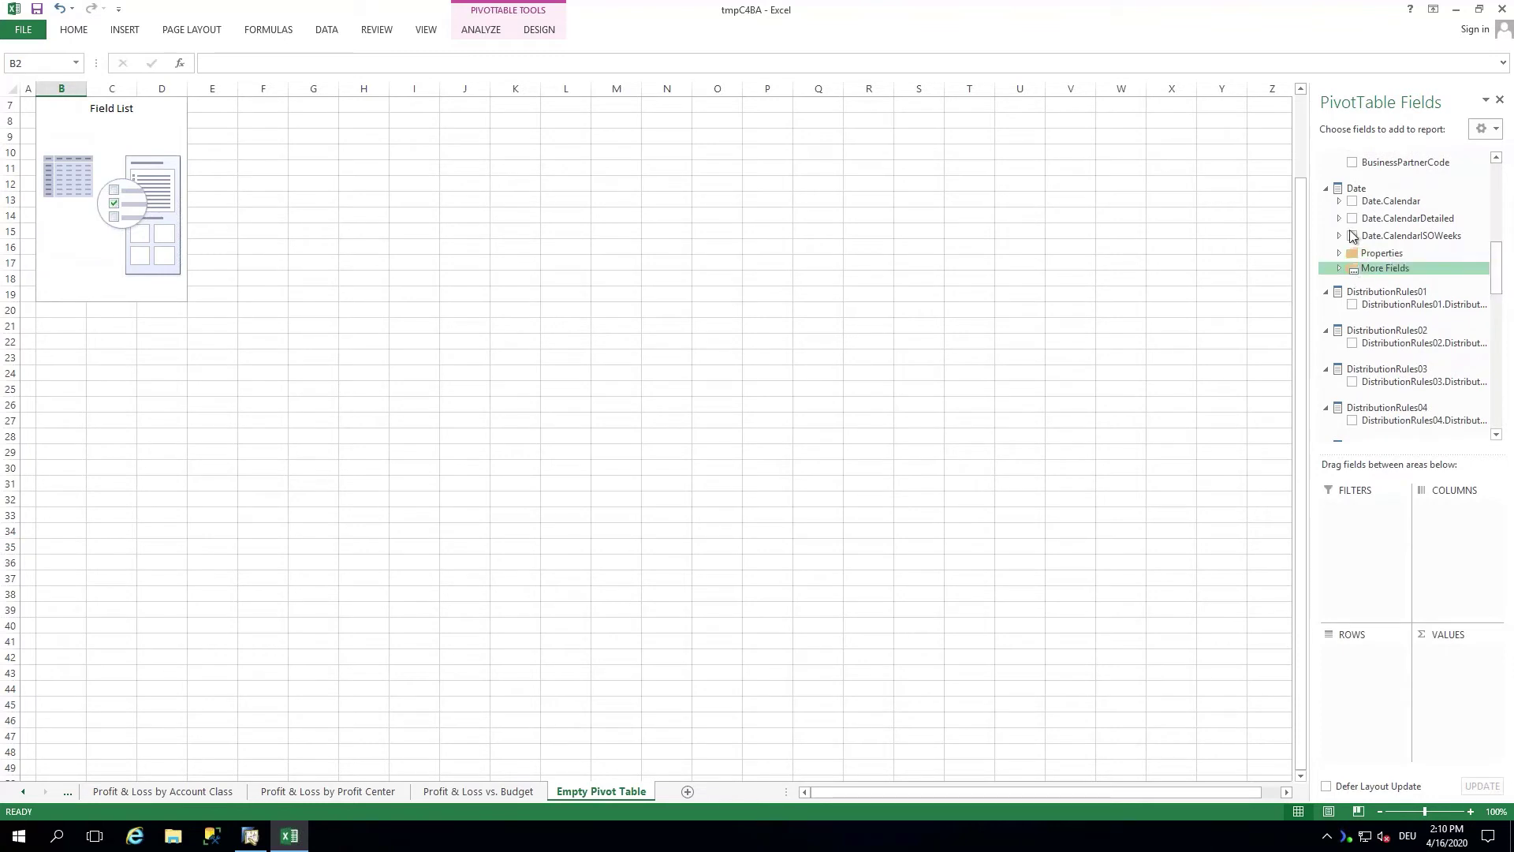
pyautogui.click(1338, 202)
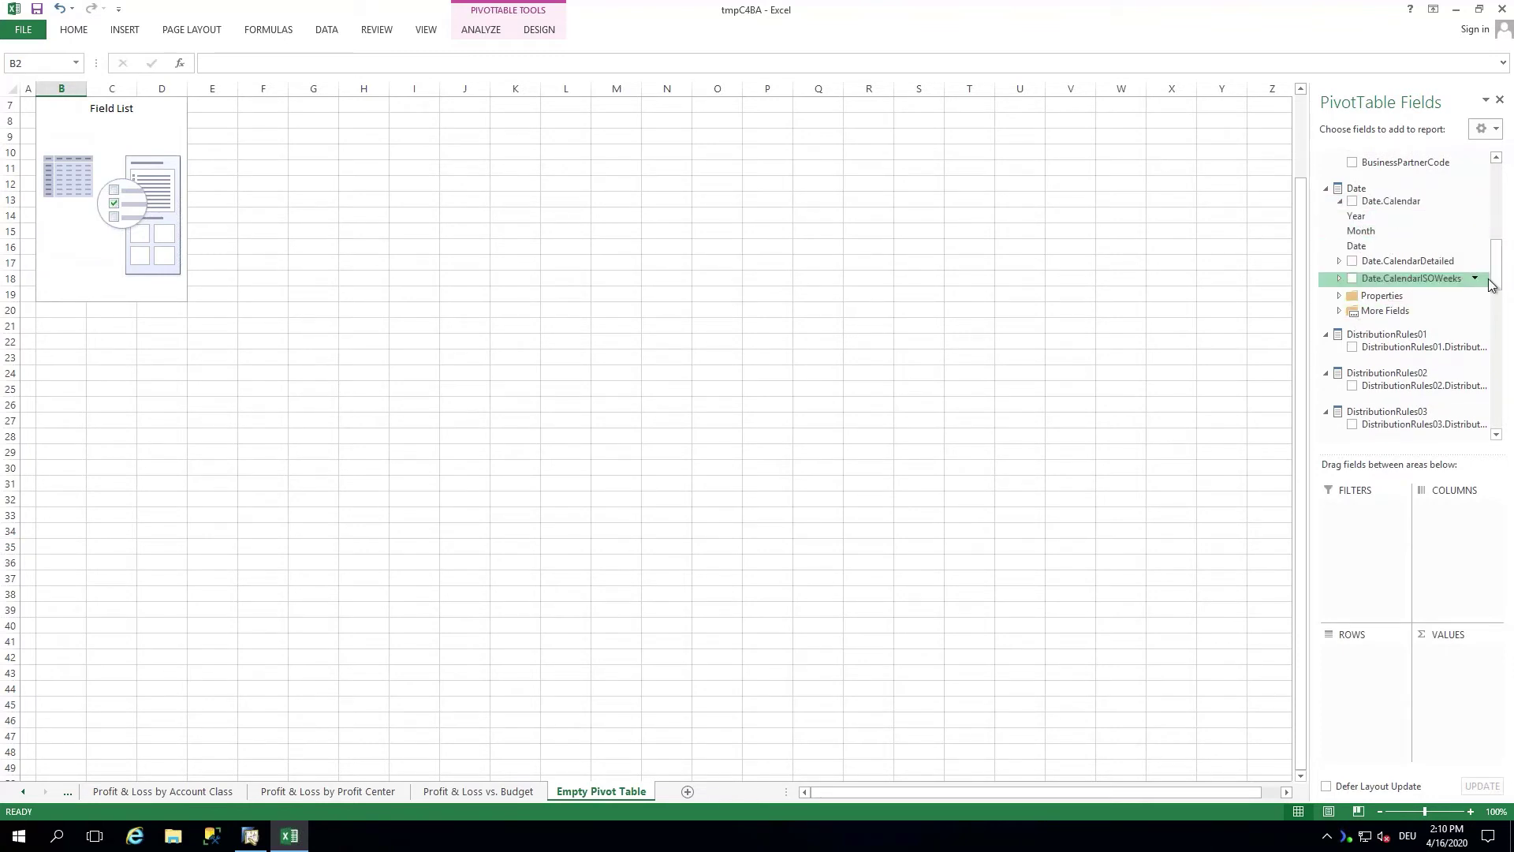
pyautogui.moveTo(1497, 281); pyautogui.dragTo(1497, 203)
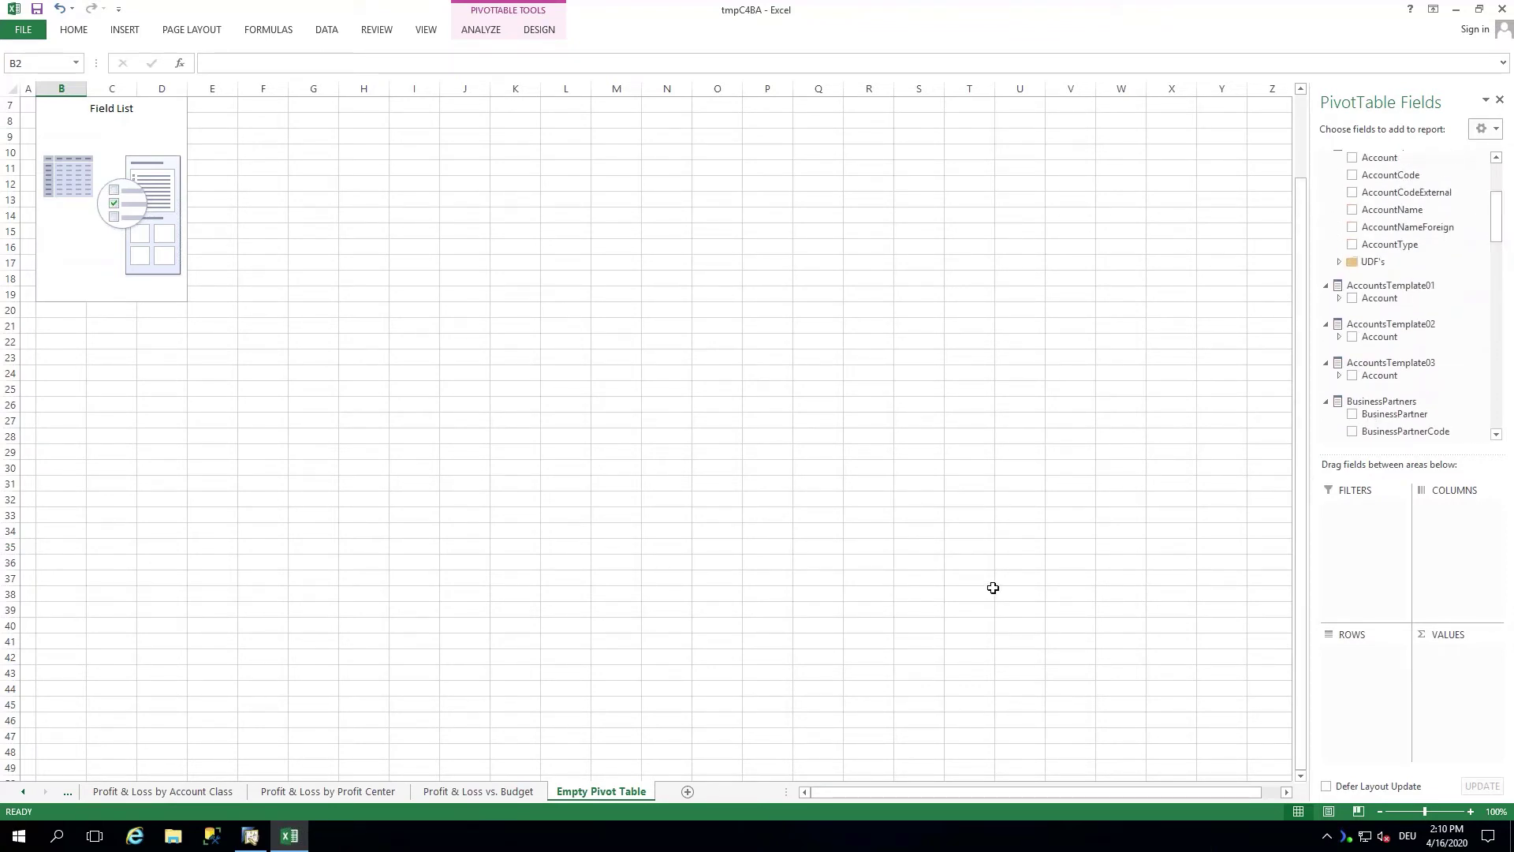
# Filter the Profit & Loss vs. Budget sheet to the year 2016
pyautogui.click(444, 793)
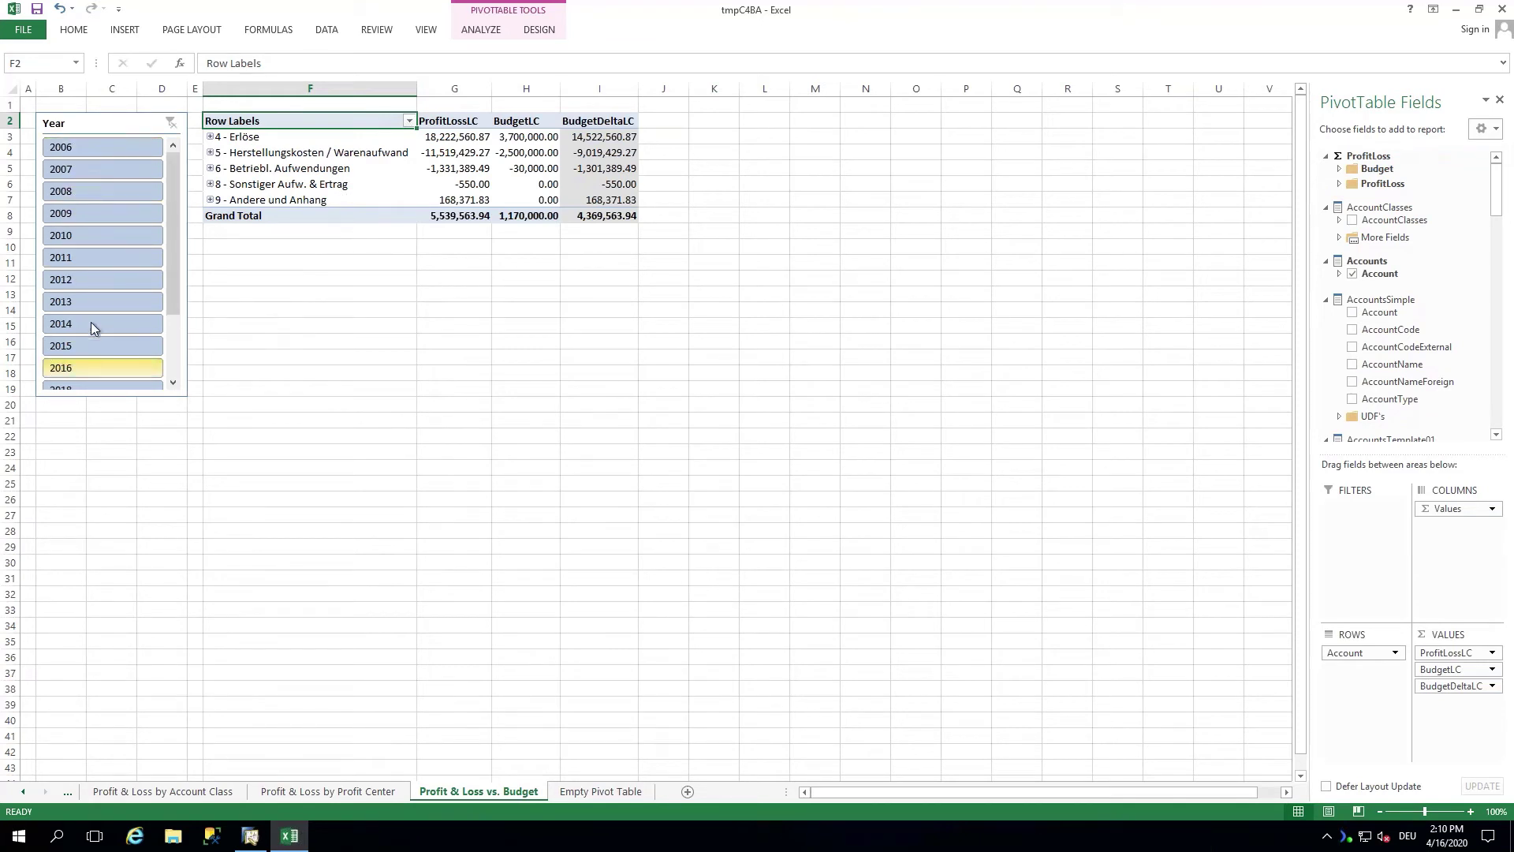
pyautogui.scroll(-2, 174, 276)
pyautogui.scroll(1, 173, 271)
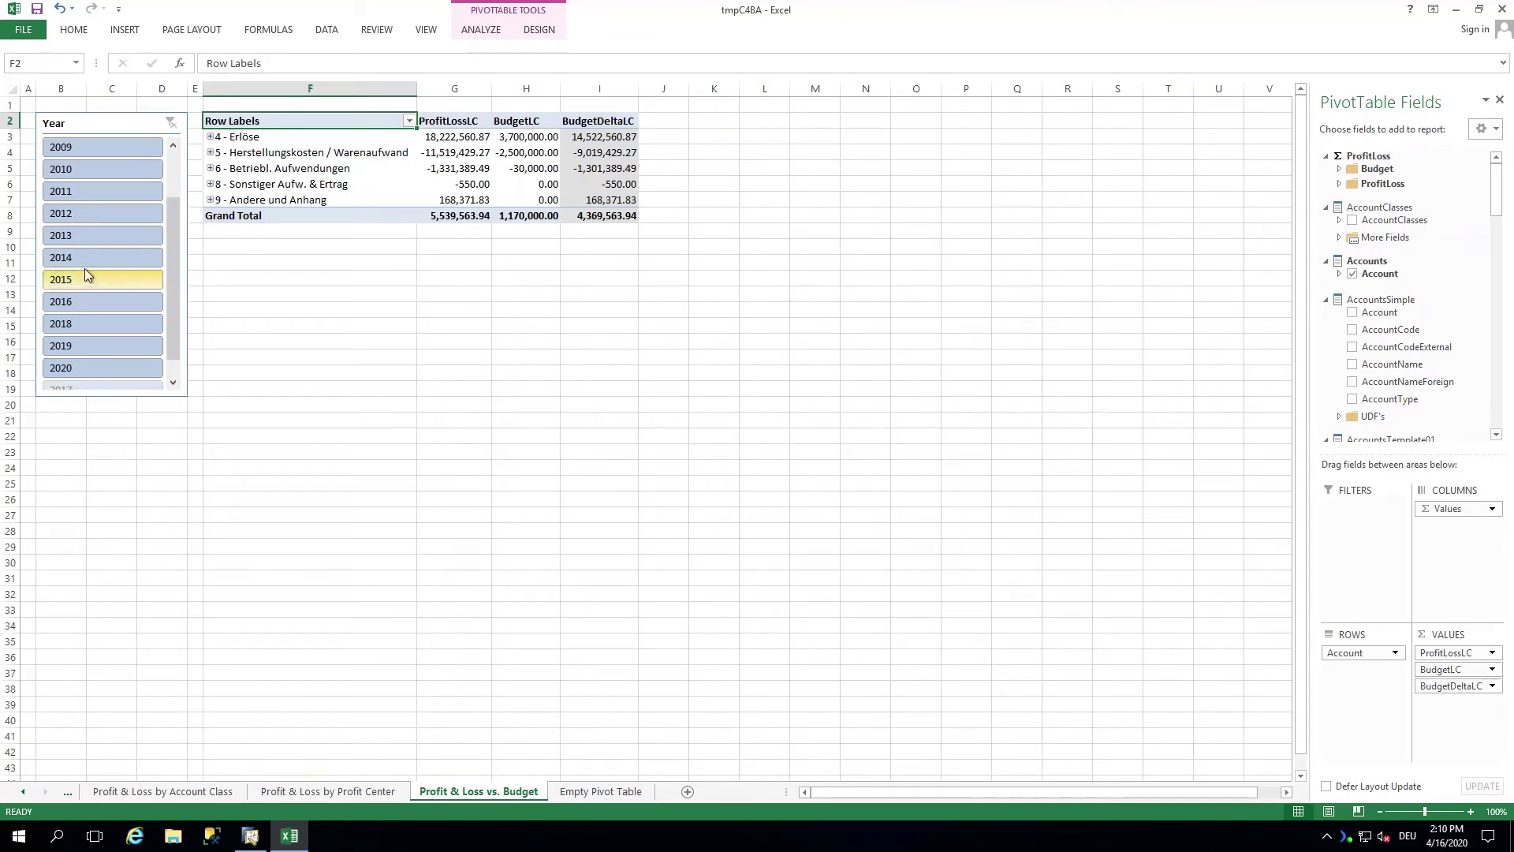
pyautogui.click(93, 215)
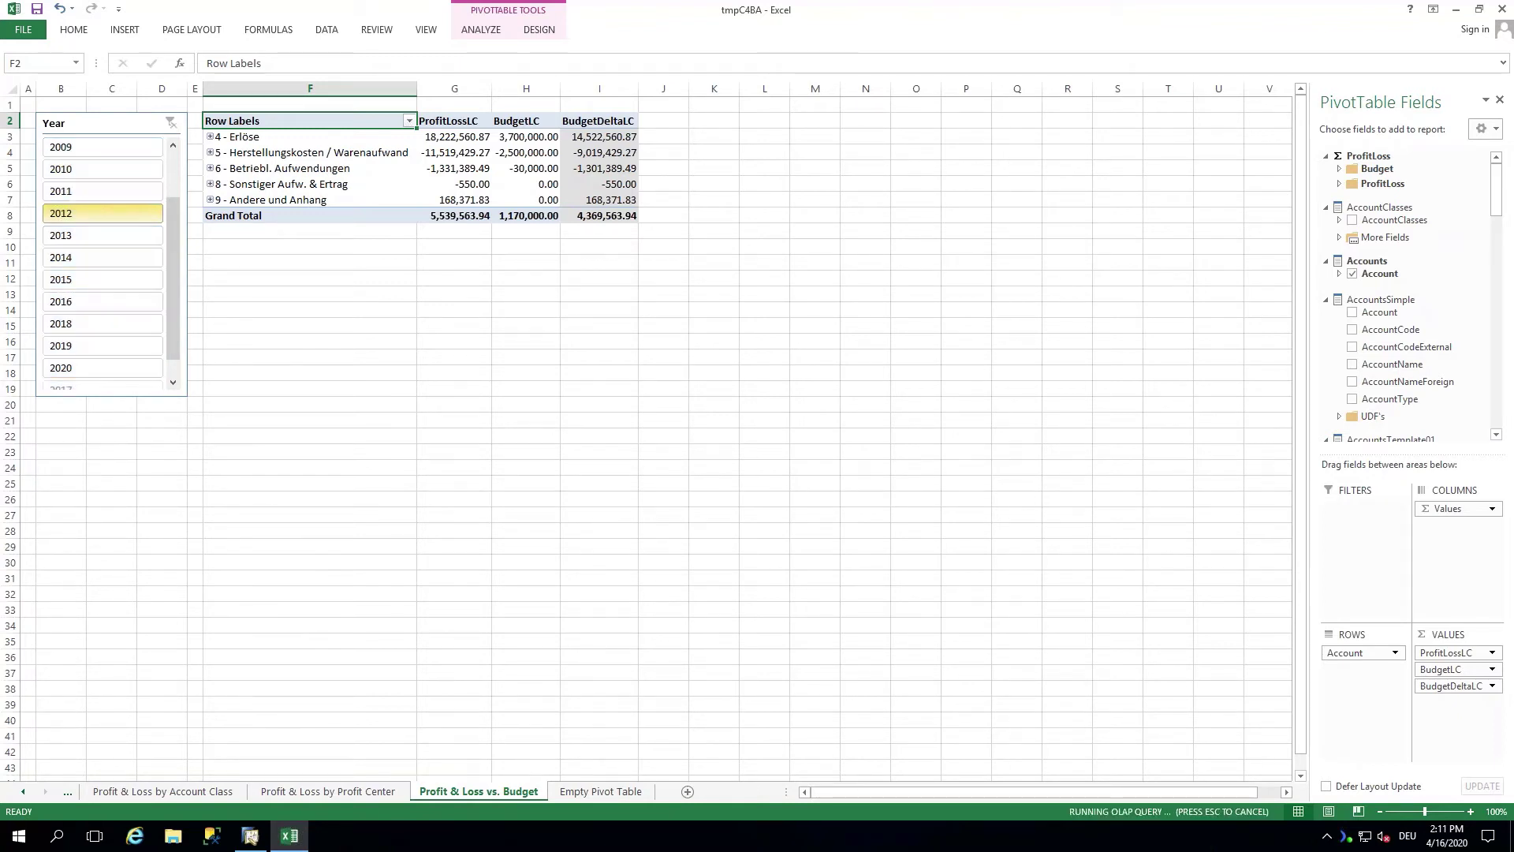
pyautogui.click(100, 301)
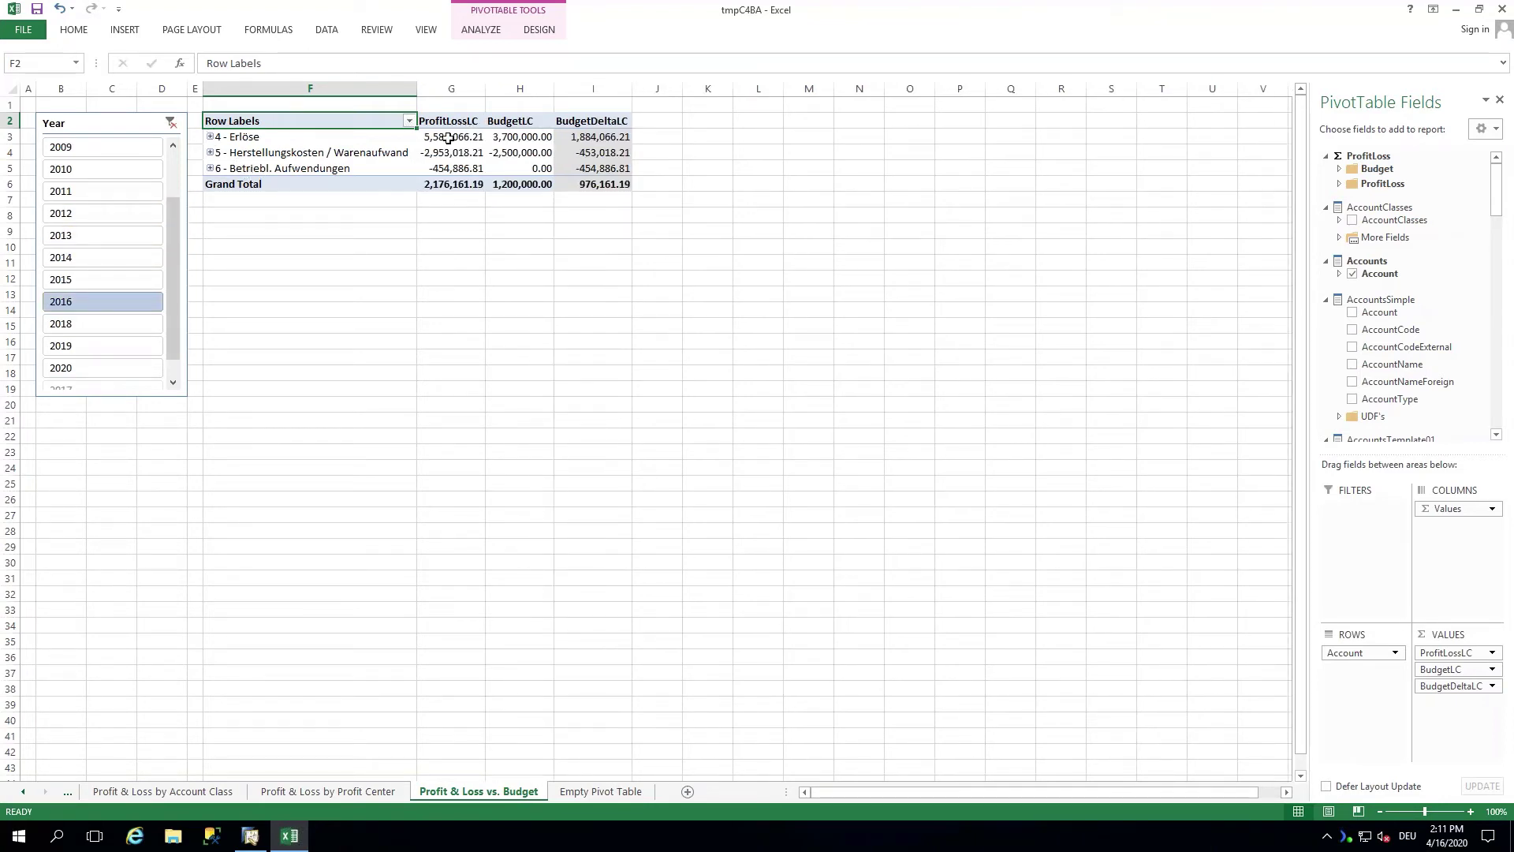
# Expand 4 - Erlöse down through 320 - Handelsertrag and add the BudgetDeltaLC_Percent measure to the pivot table
pyautogui.click(210, 136)
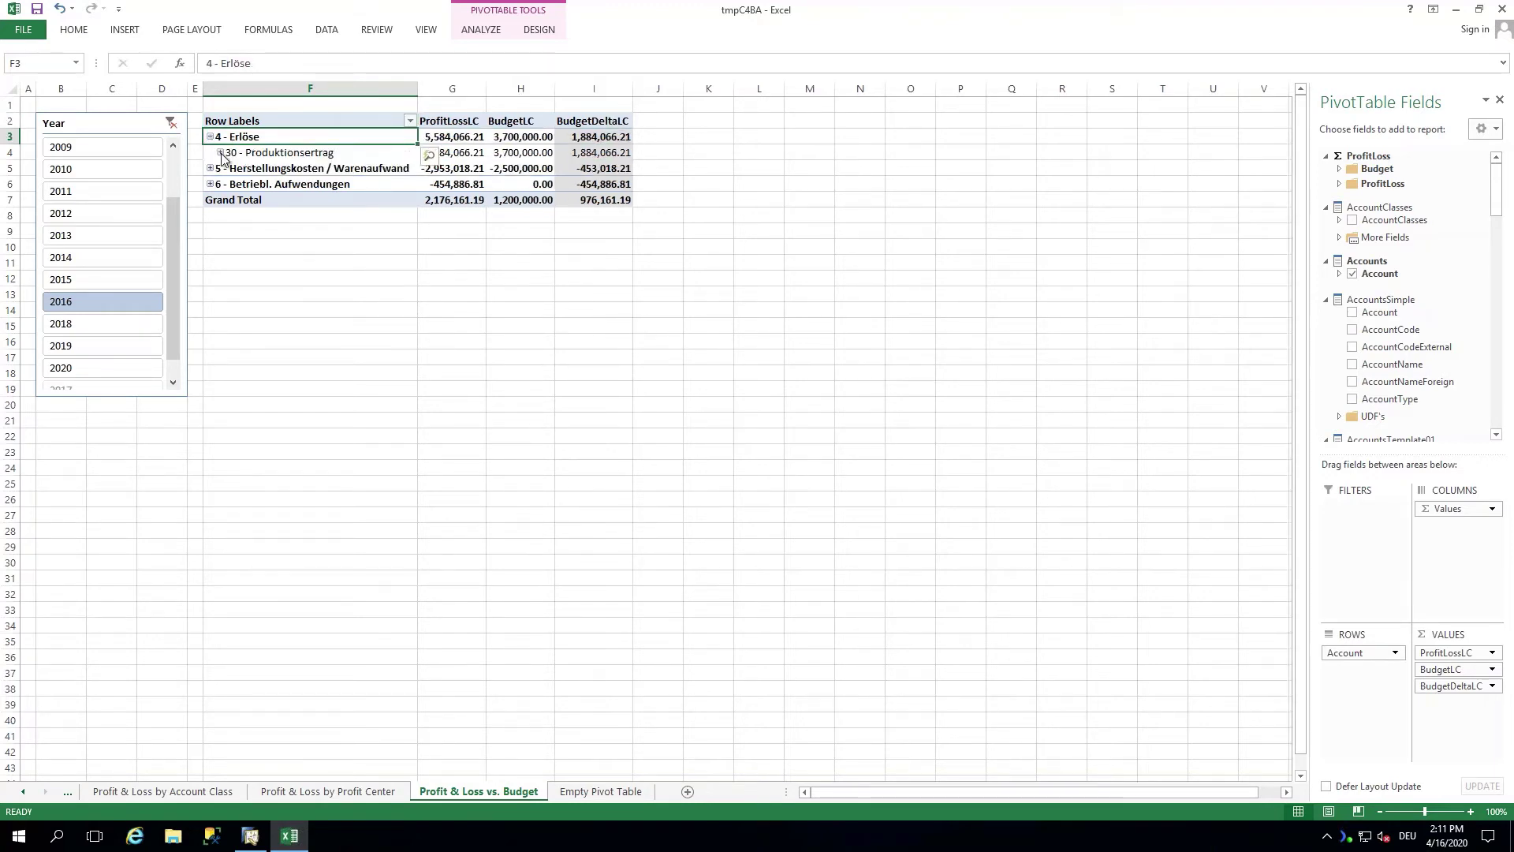
pyautogui.click(221, 153)
pyautogui.click(231, 168)
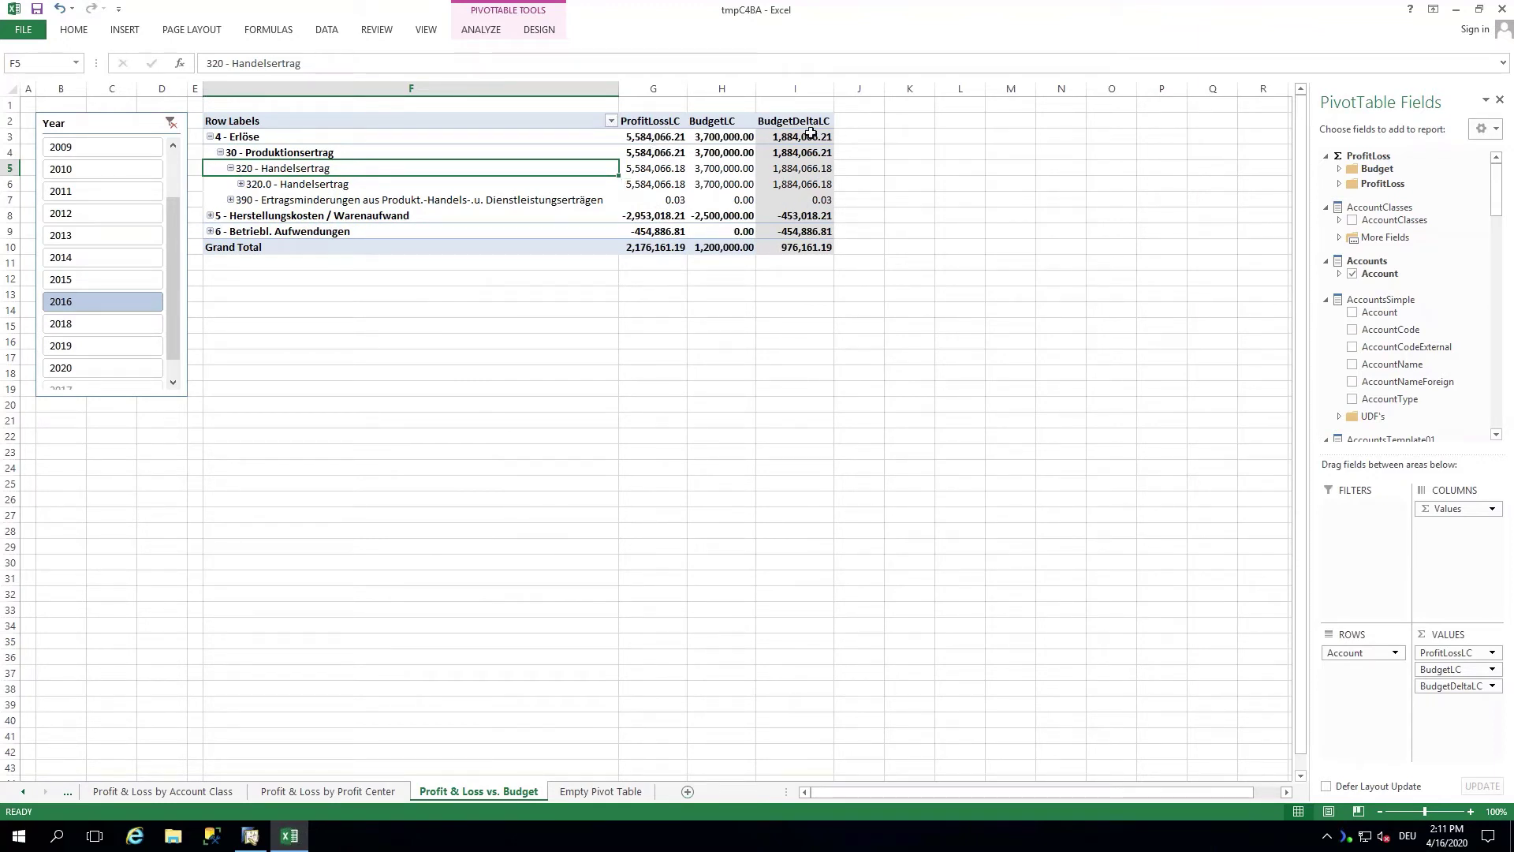
pyautogui.click(1338, 170)
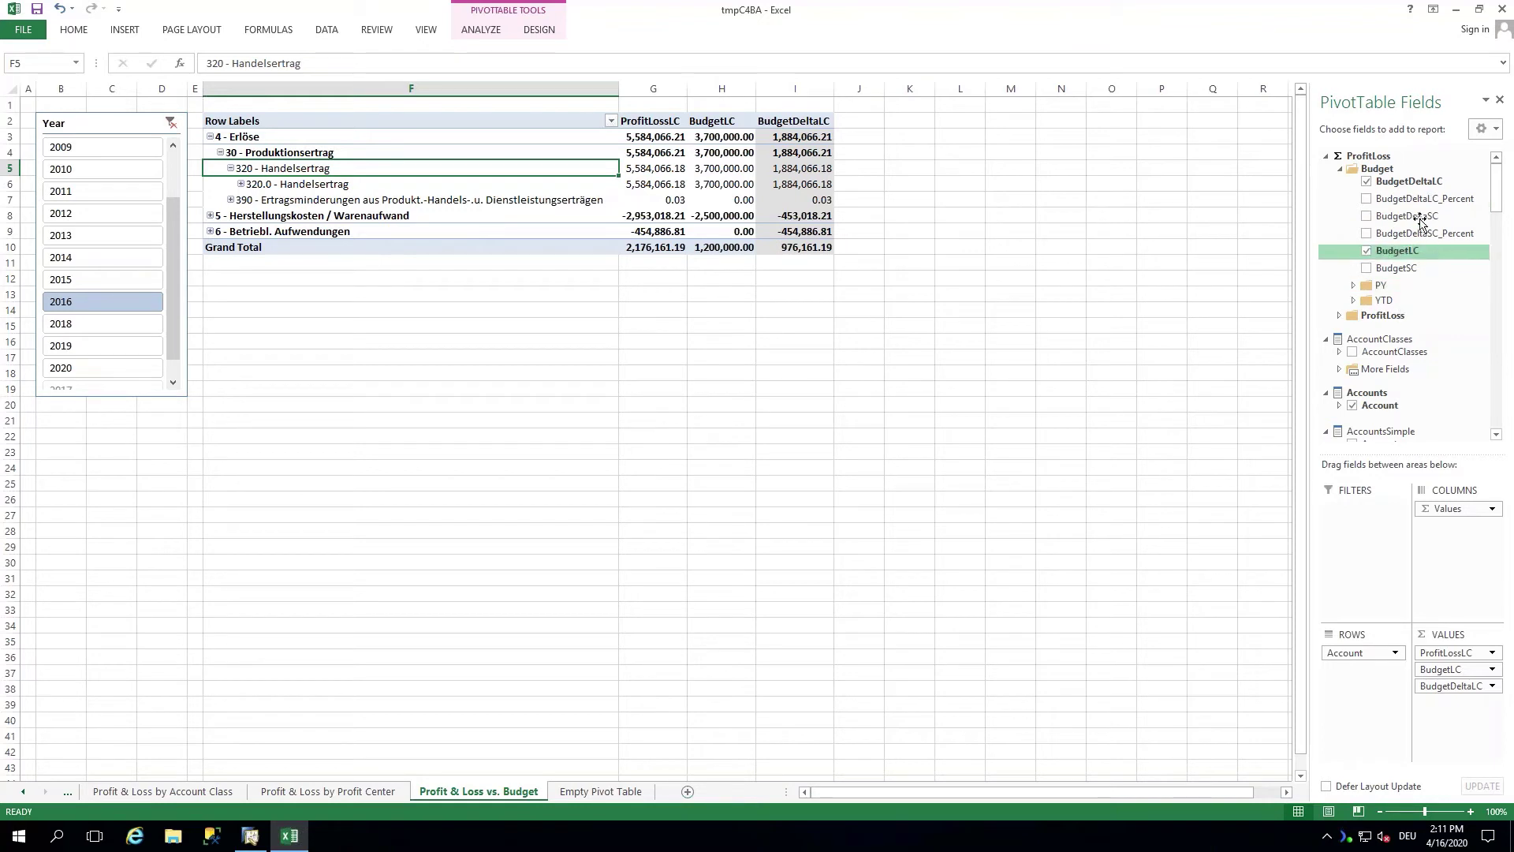
pyautogui.click(1366, 199)
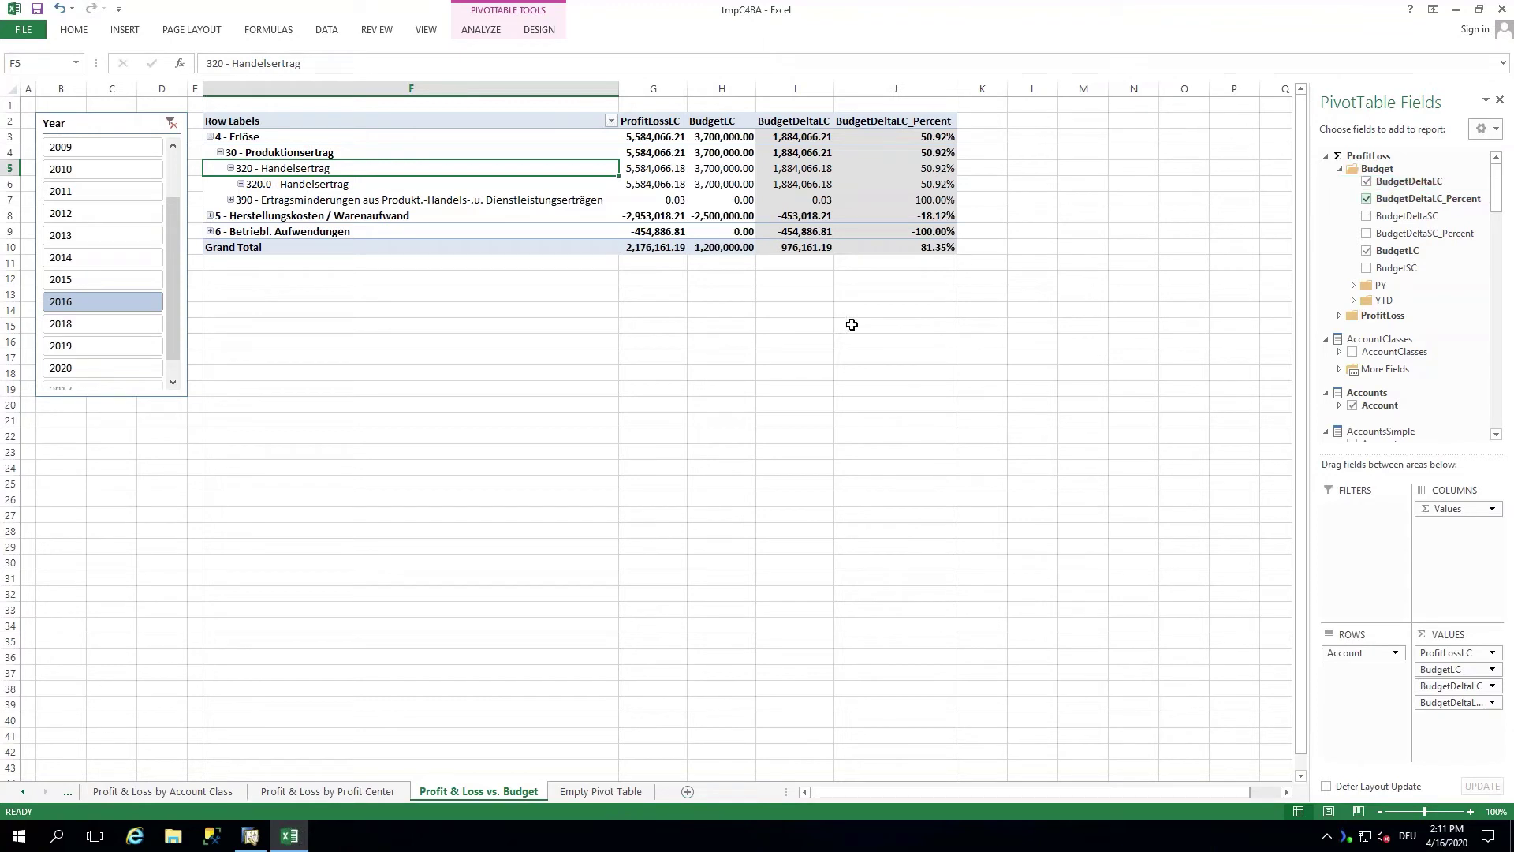
# Close the profit and loss workbook without saving the changes
pyautogui.click(1501, 14)
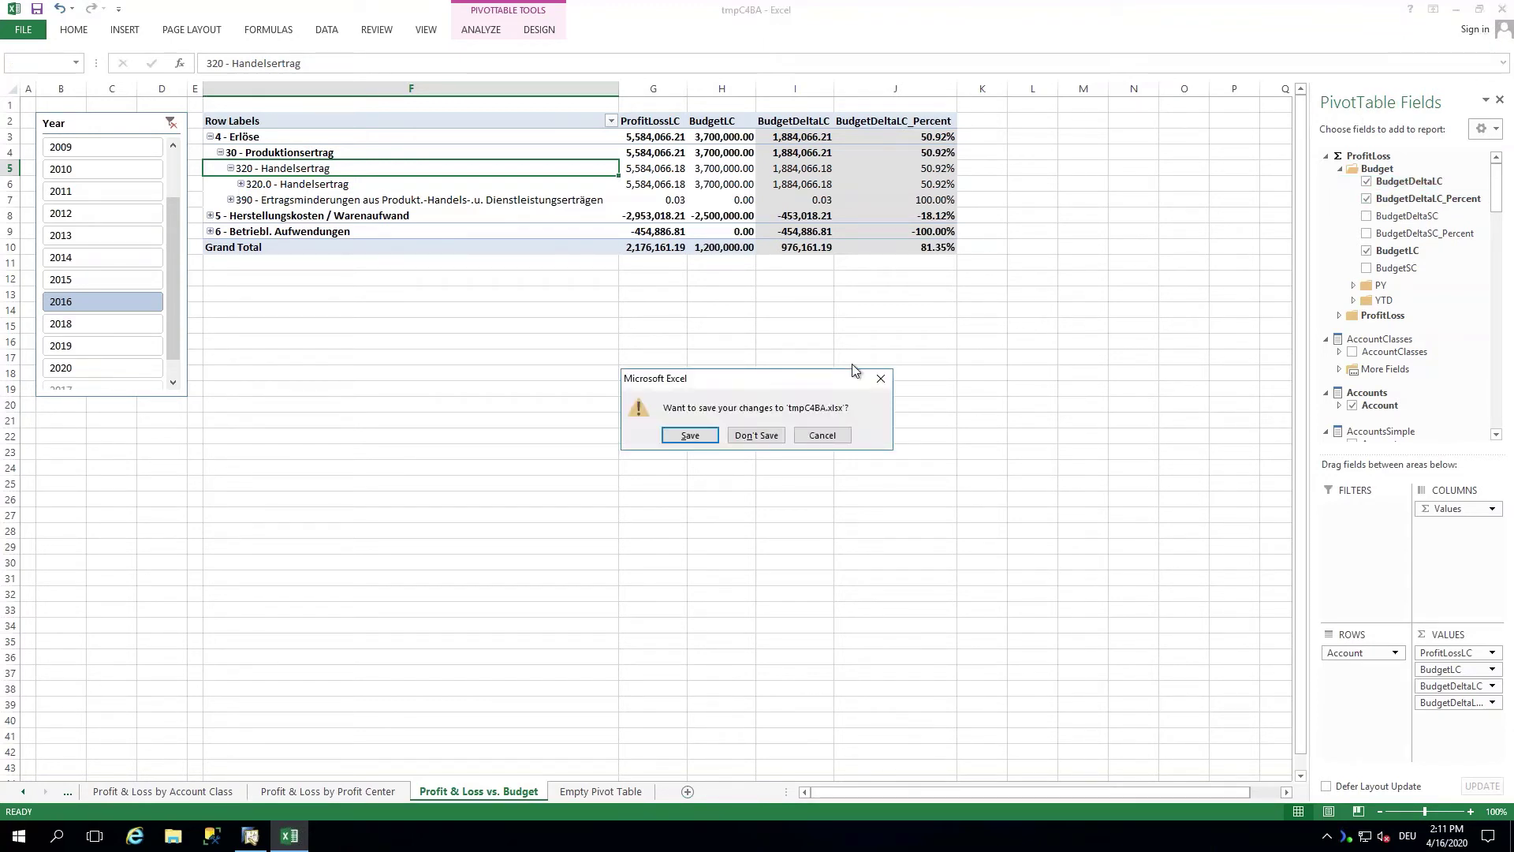
pyautogui.click(755, 434)
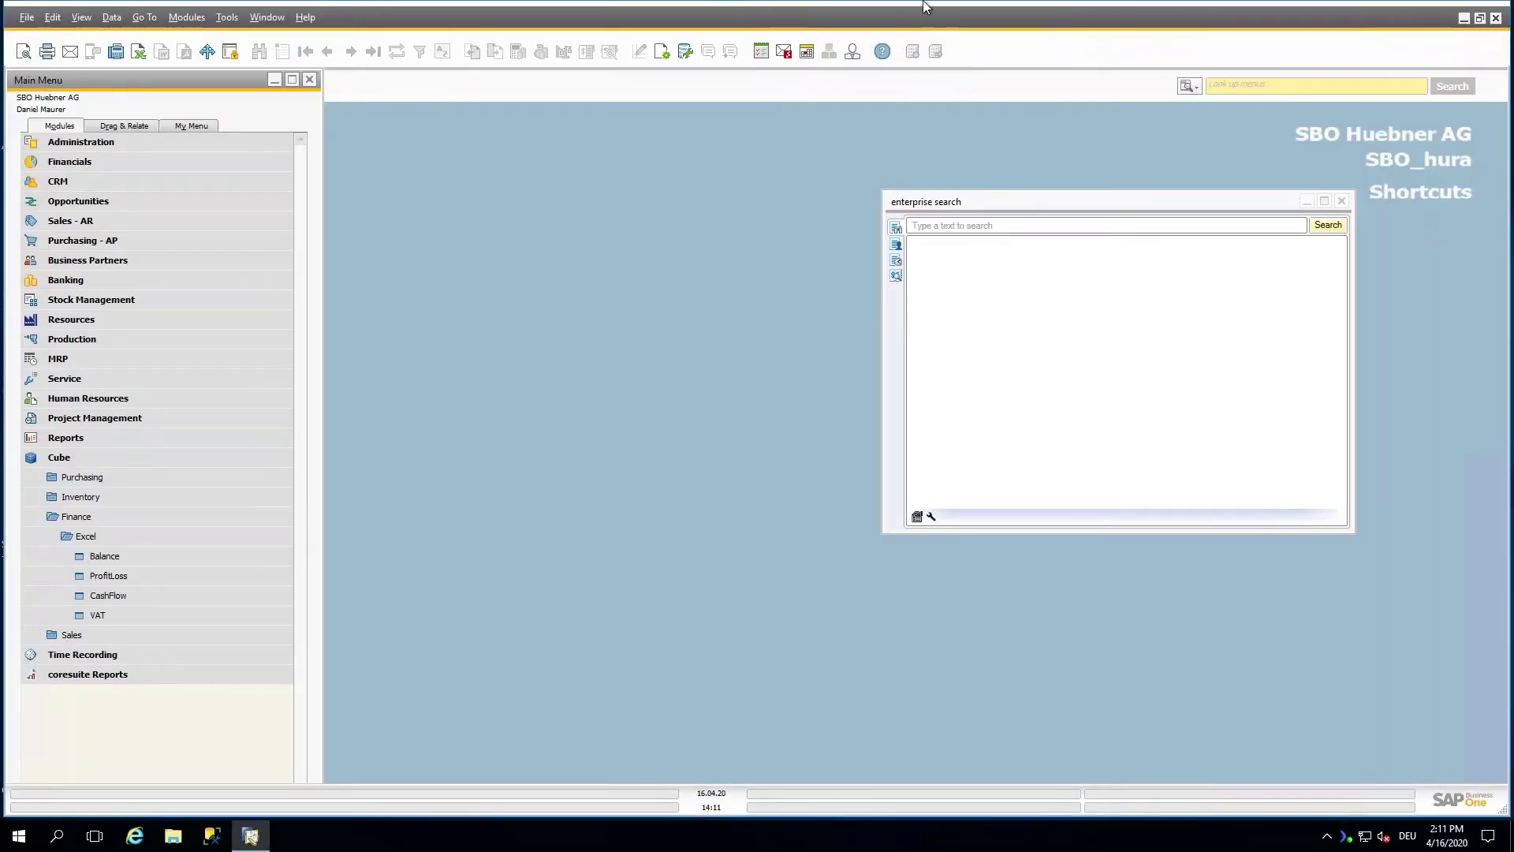
# Switch from the remote session to the PowerPoint presentation and show slide 13, Sales Cube – example
pyautogui.moveTo(830, 8)
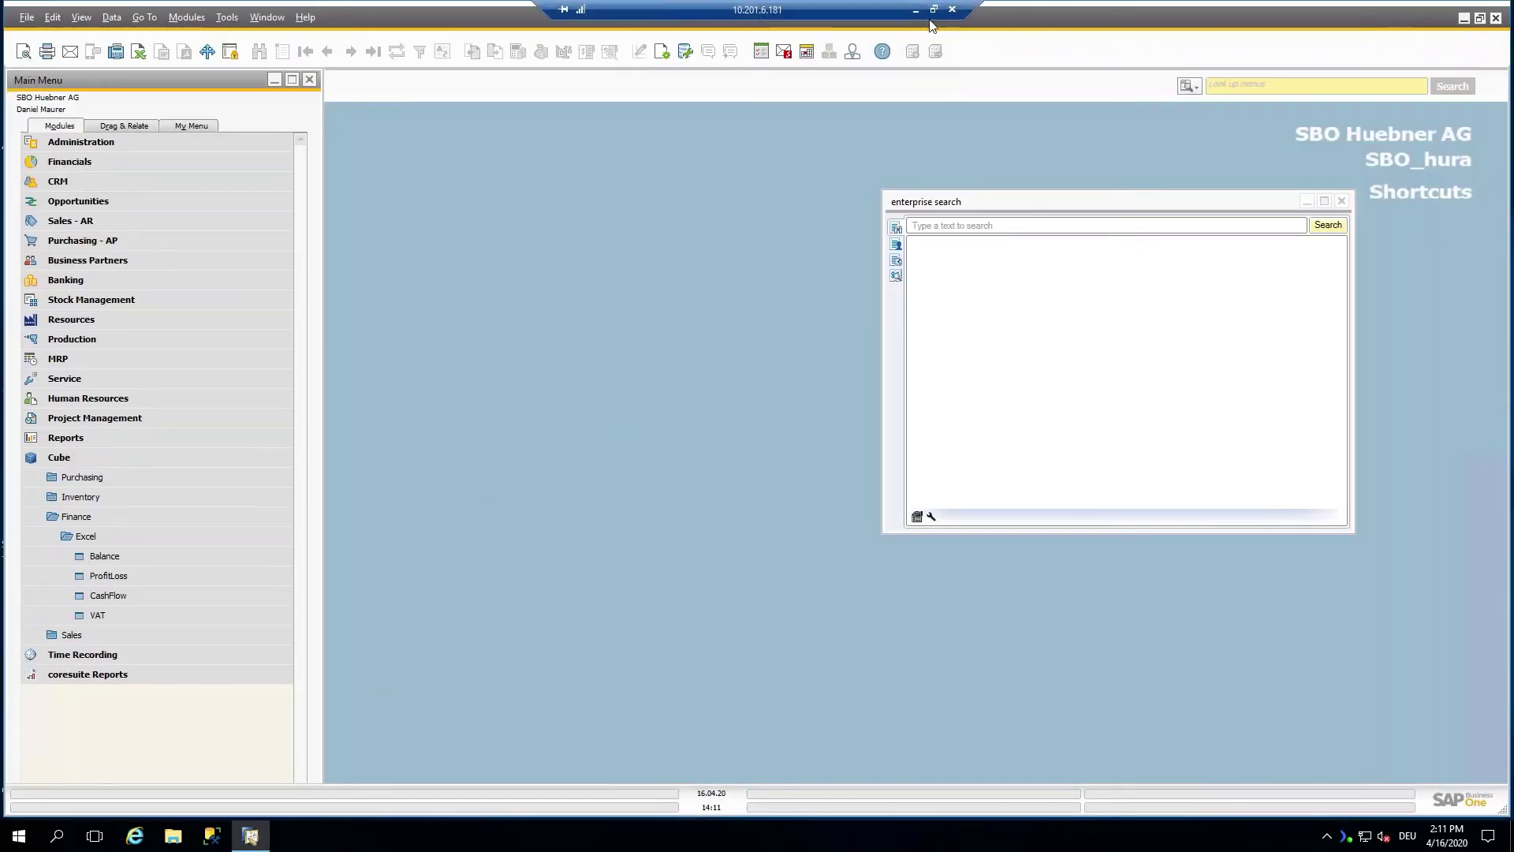
pyautogui.click(927, 8)
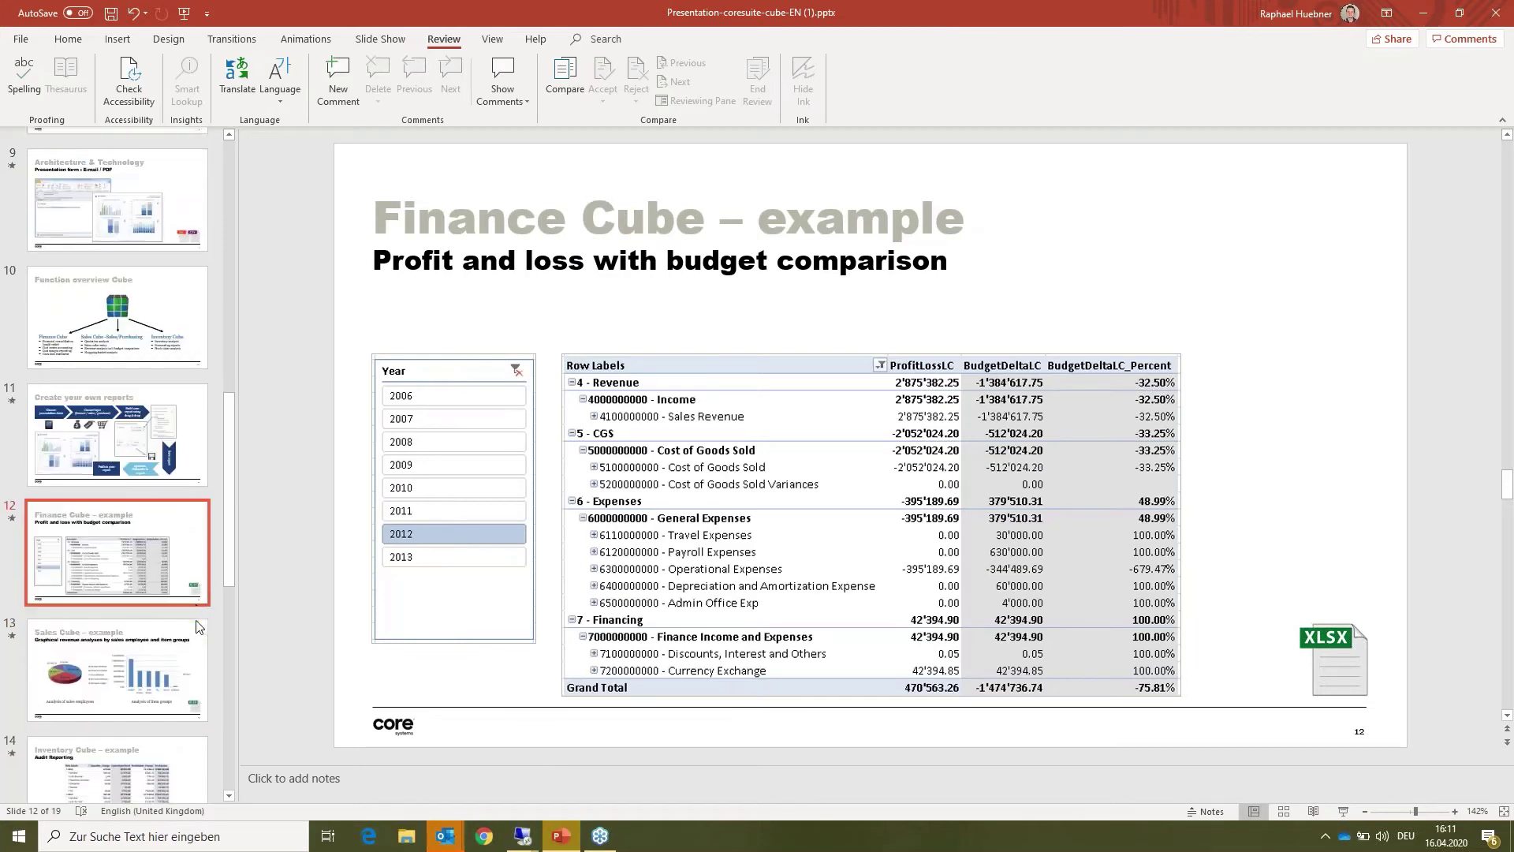
pyautogui.press('Down')
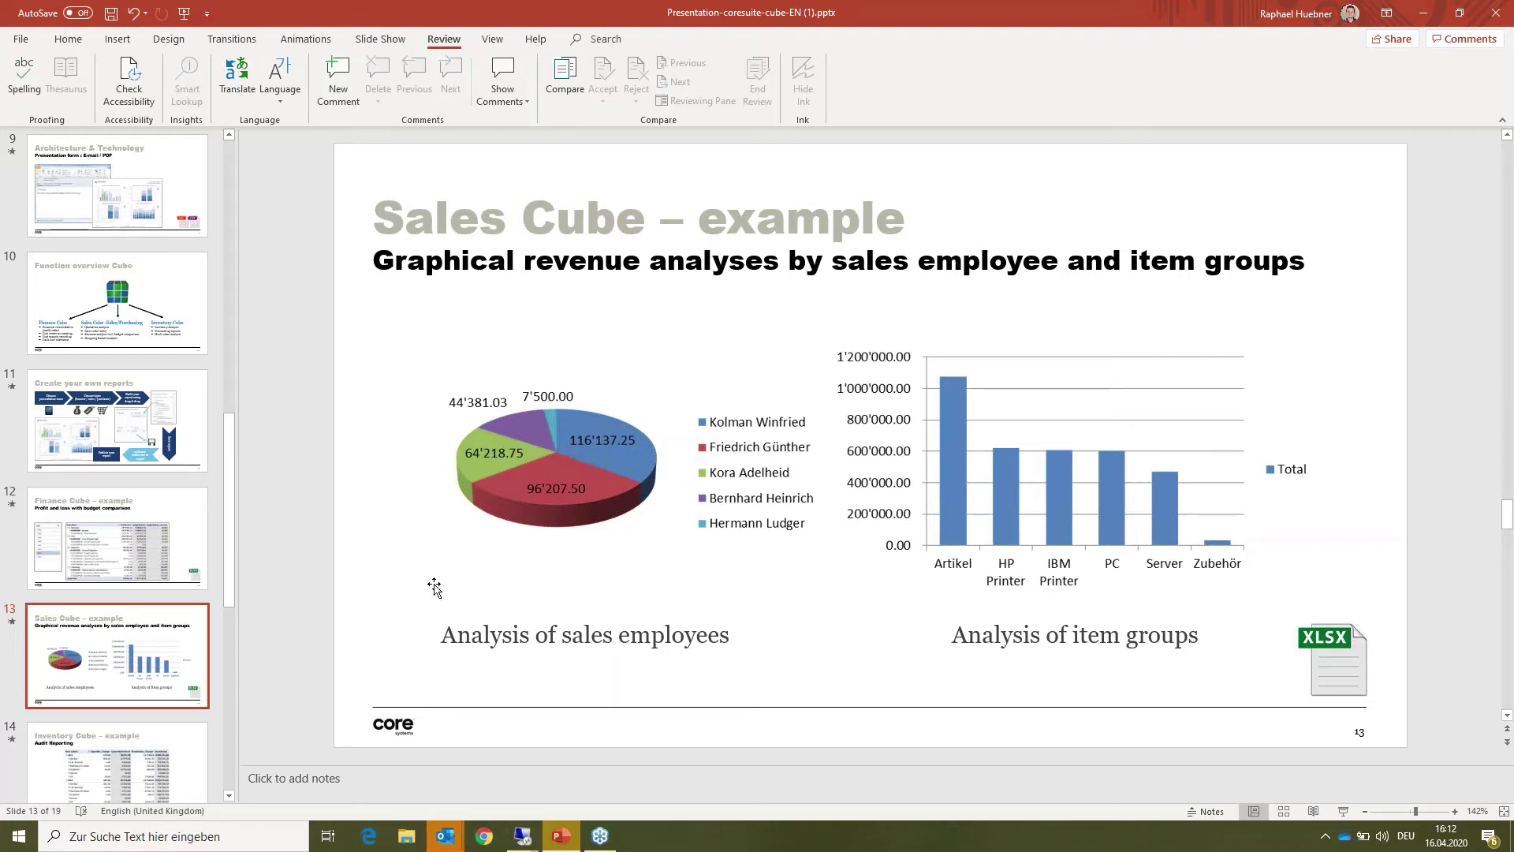
# Return to the remote SAP Business One session, open the Sales cube's Revenue Excel report and enable its external data connections
pyautogui.moveTo(521, 840)
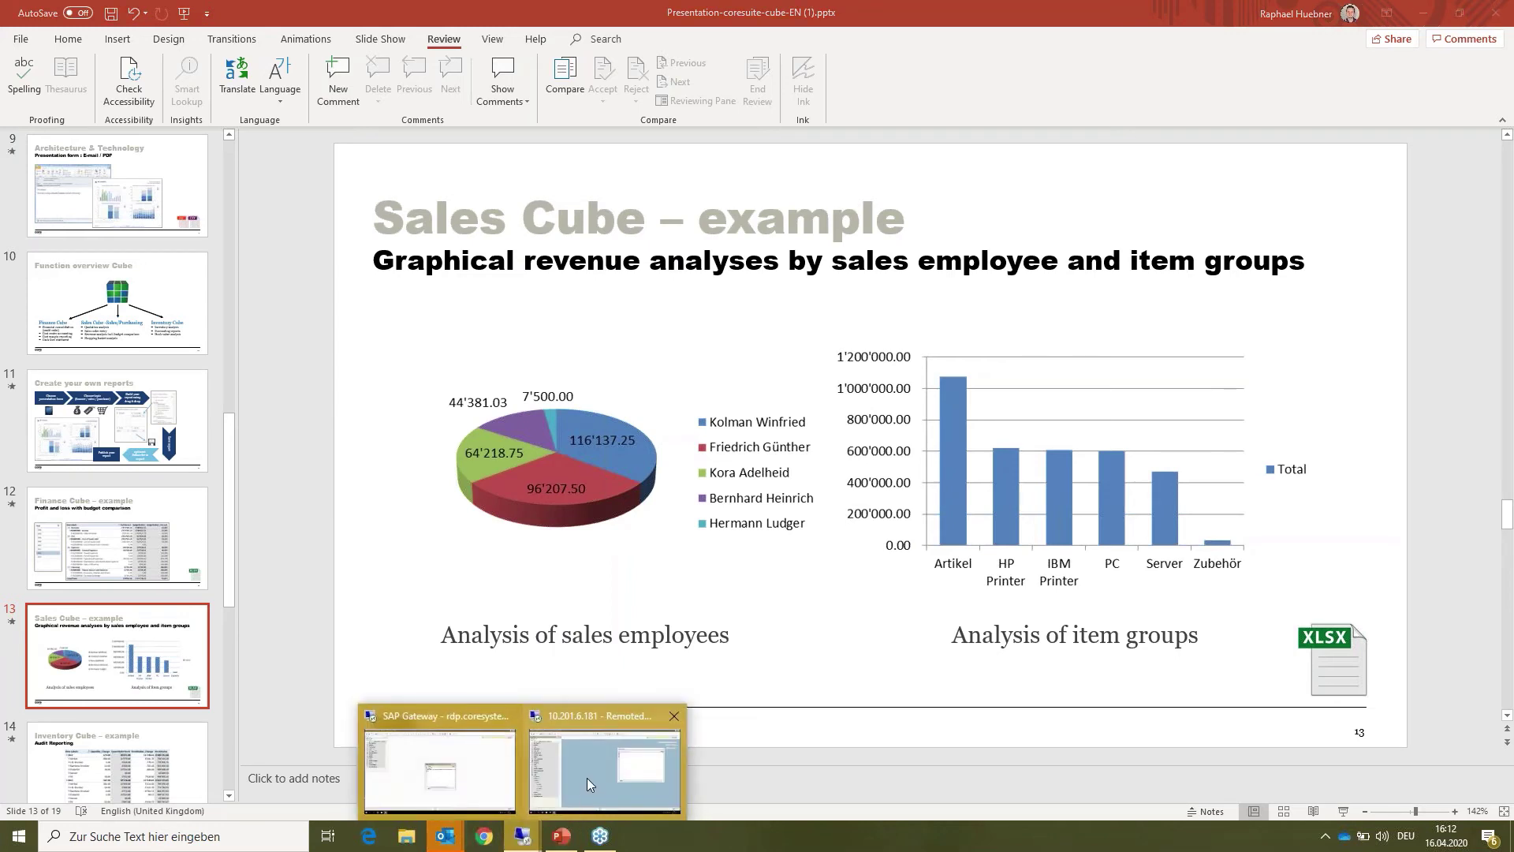
pyautogui.click(589, 774)
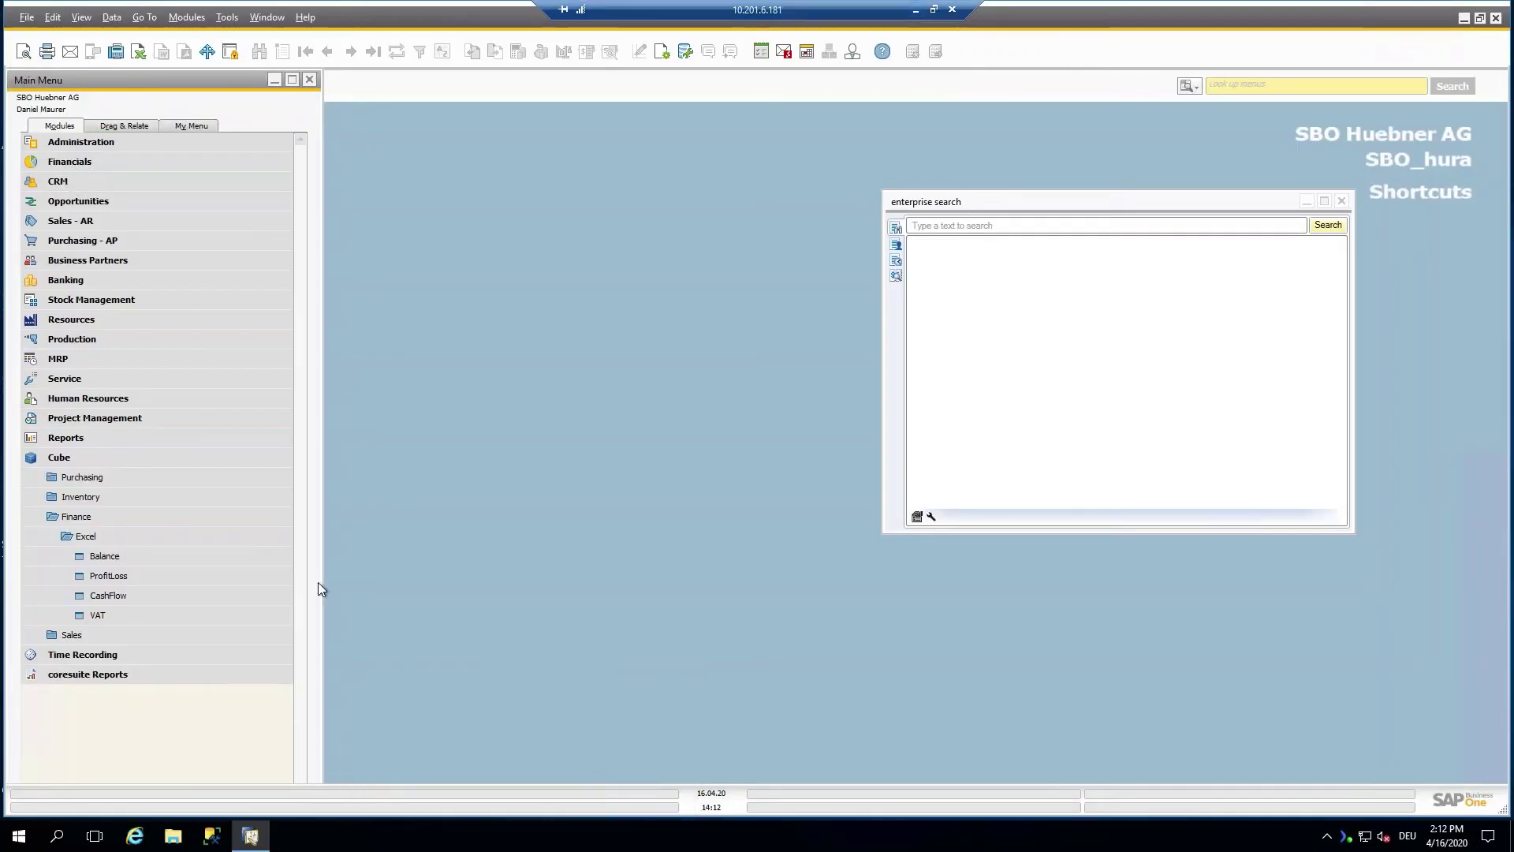
pyautogui.click(179, 505)
pyautogui.click(178, 506)
pyautogui.click(172, 520)
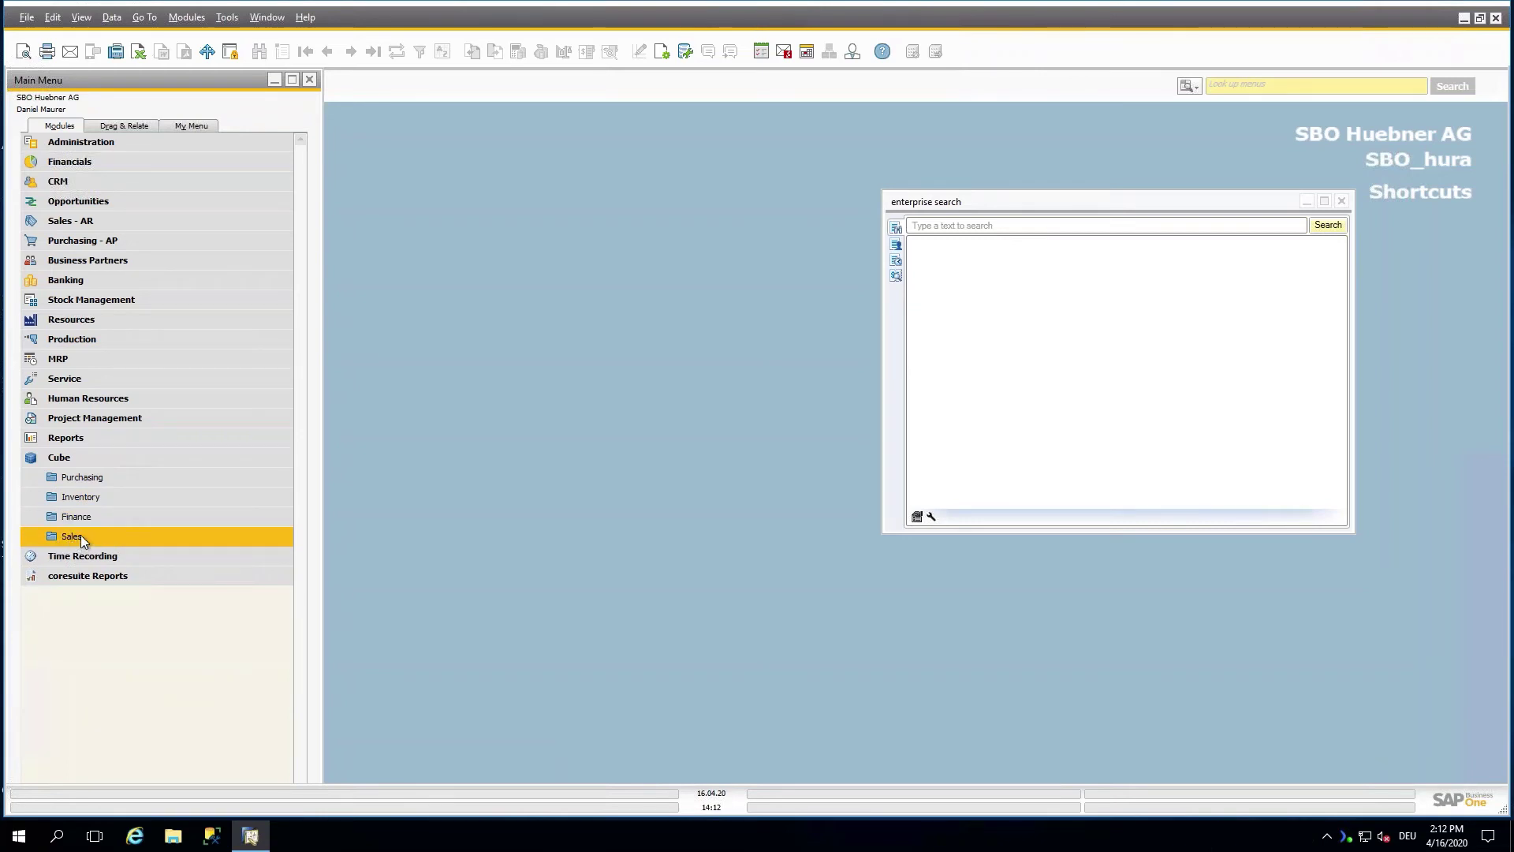
pyautogui.click(81, 534)
pyautogui.click(91, 554)
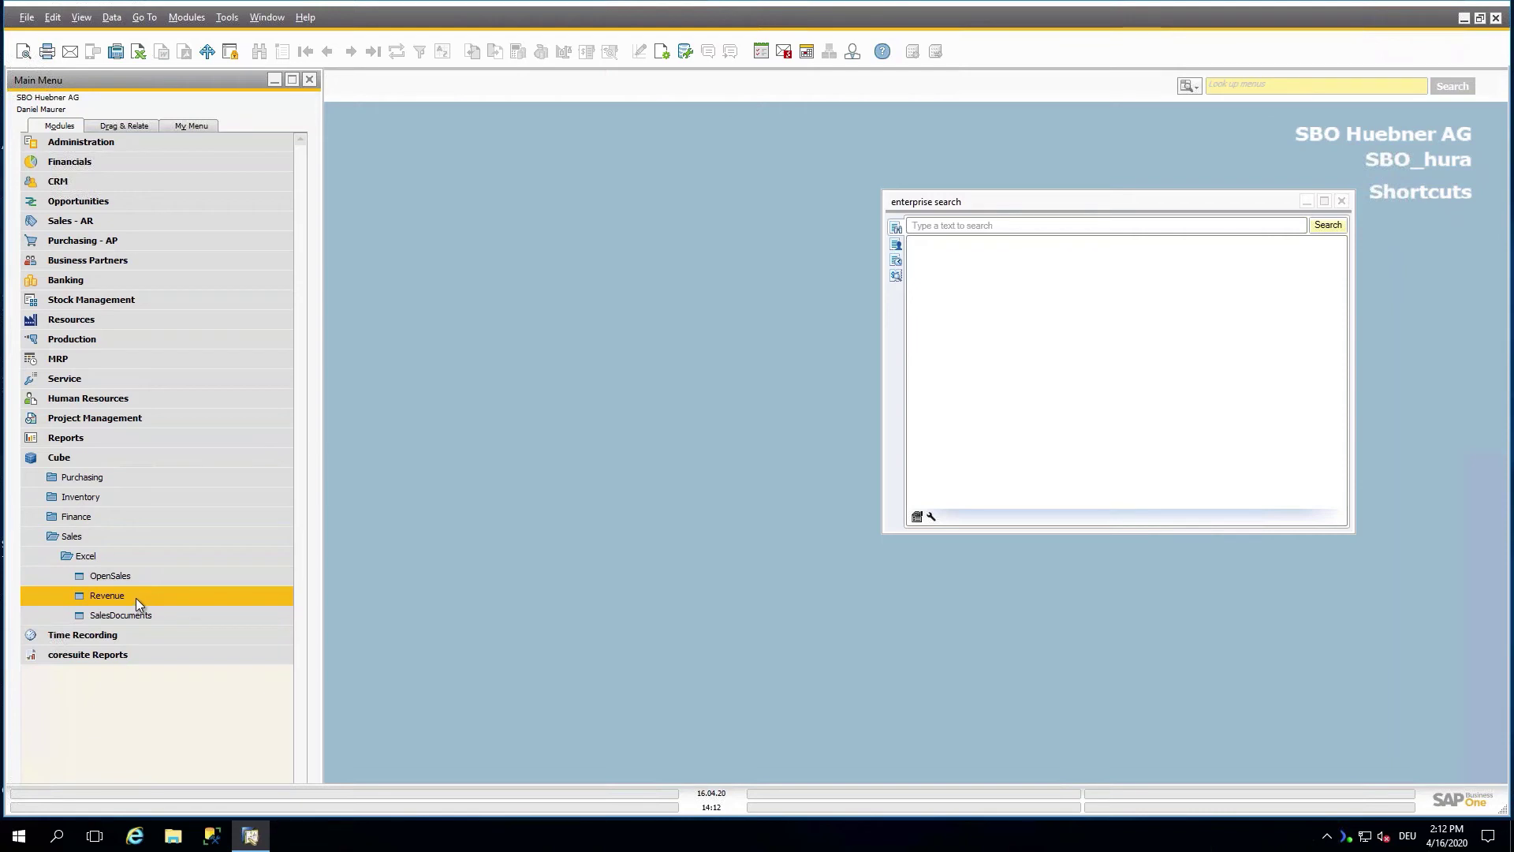
pyautogui.click(188, 573)
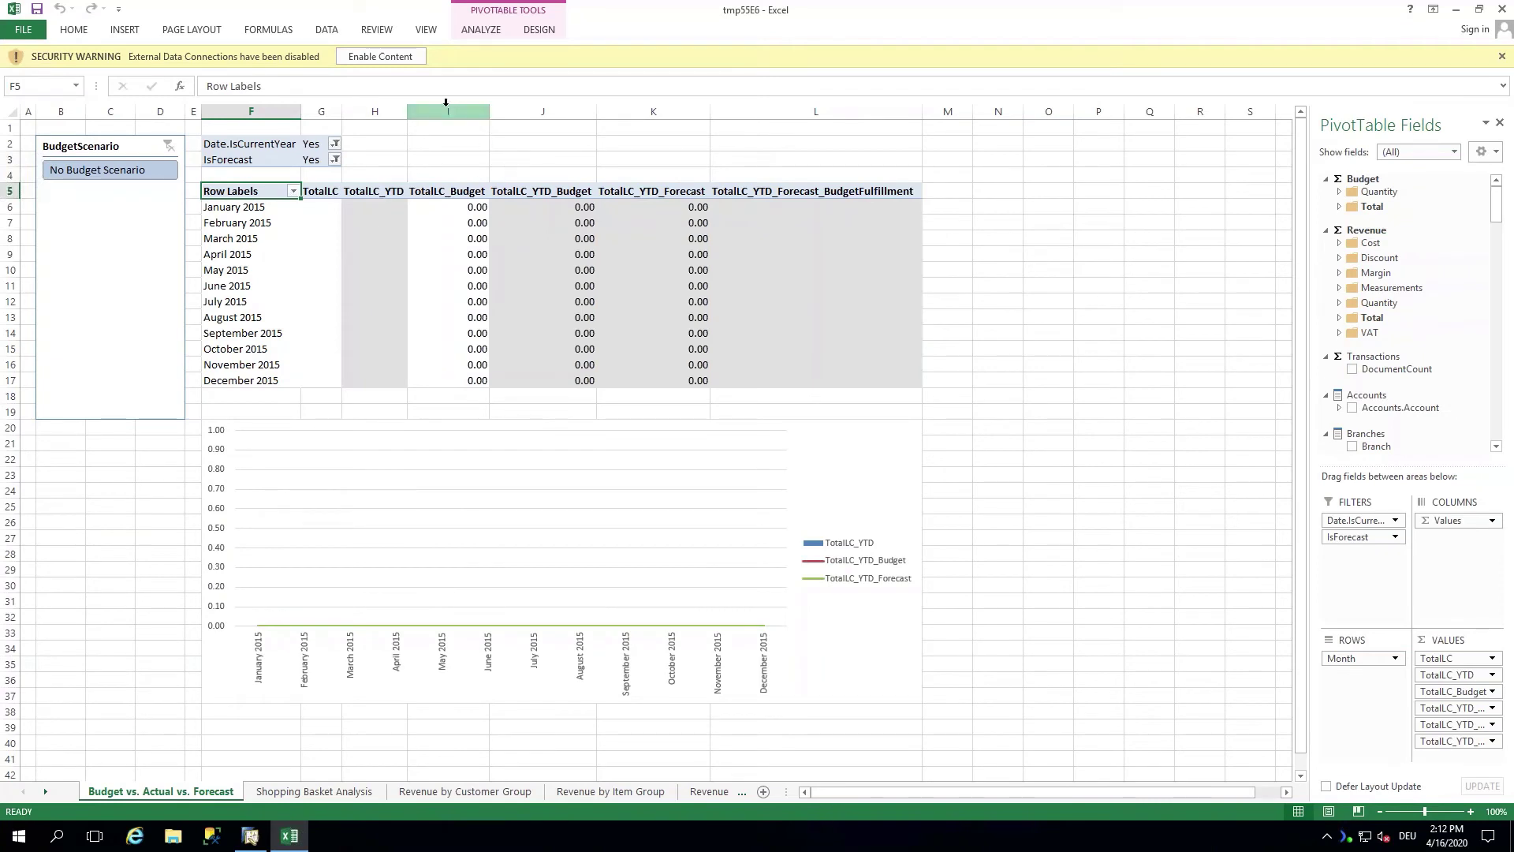
pyautogui.click(376, 63)
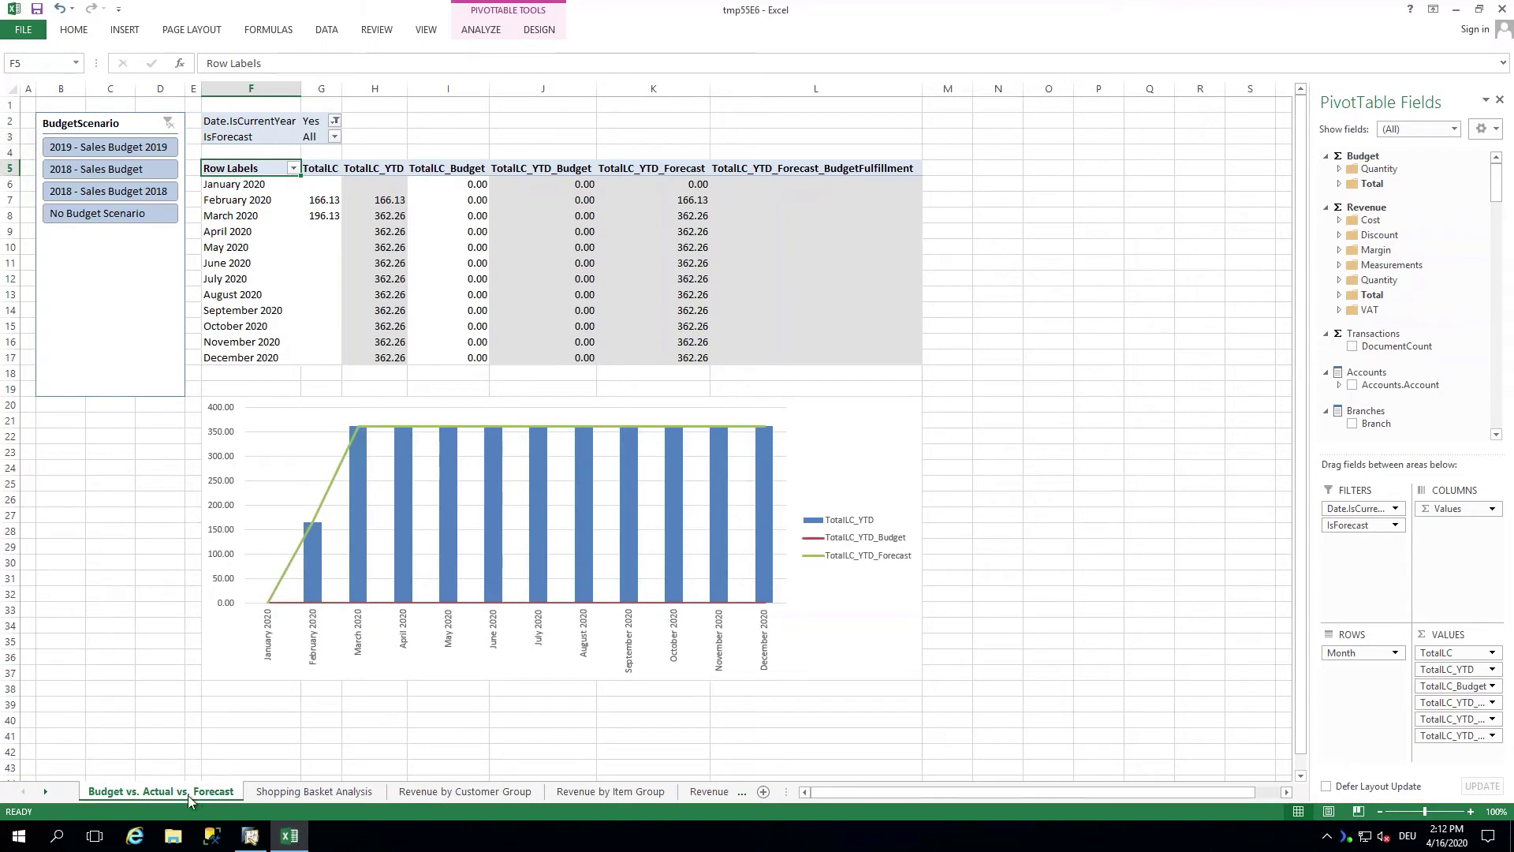
# Review the Shopping Basket Analysis, Revenue by Customer Group, Revenue by Item Group, and Revenue and Margin Trend sheets
pyautogui.click(318, 795)
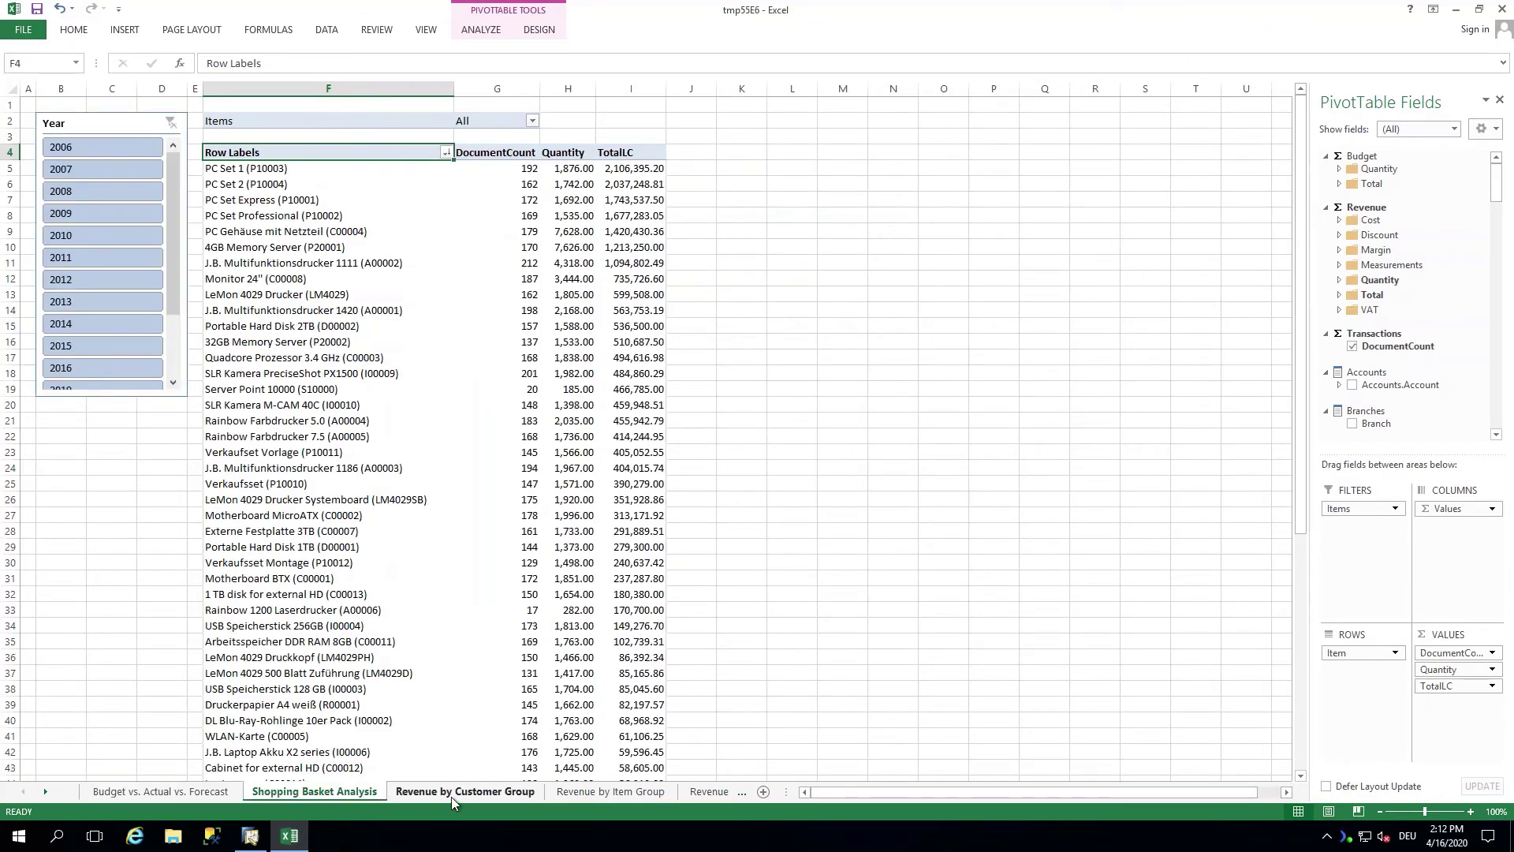
pyautogui.click(451, 792)
pyautogui.click(630, 795)
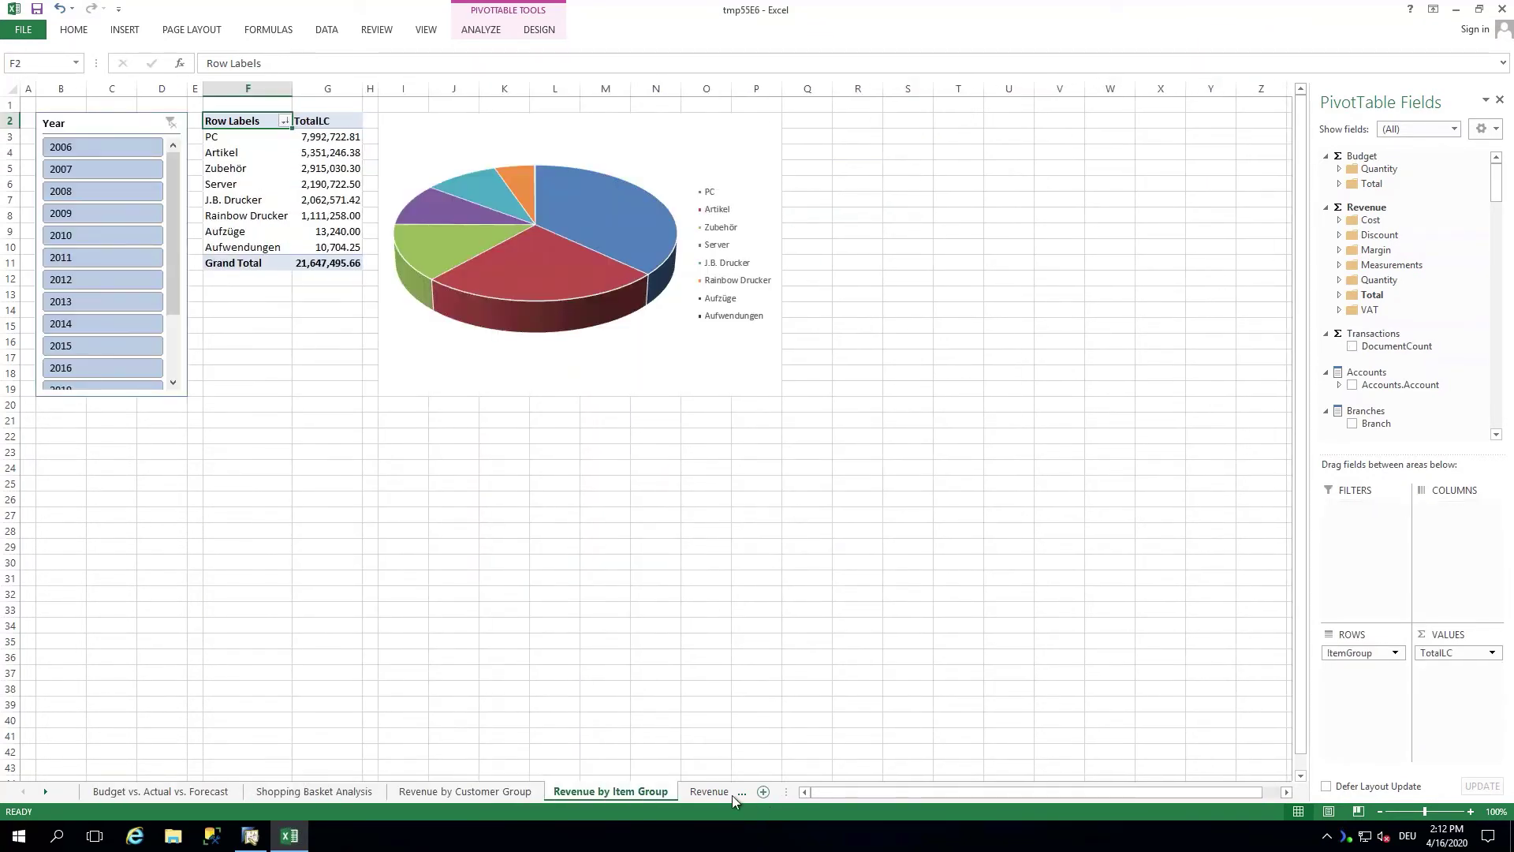
pyautogui.click(732, 795)
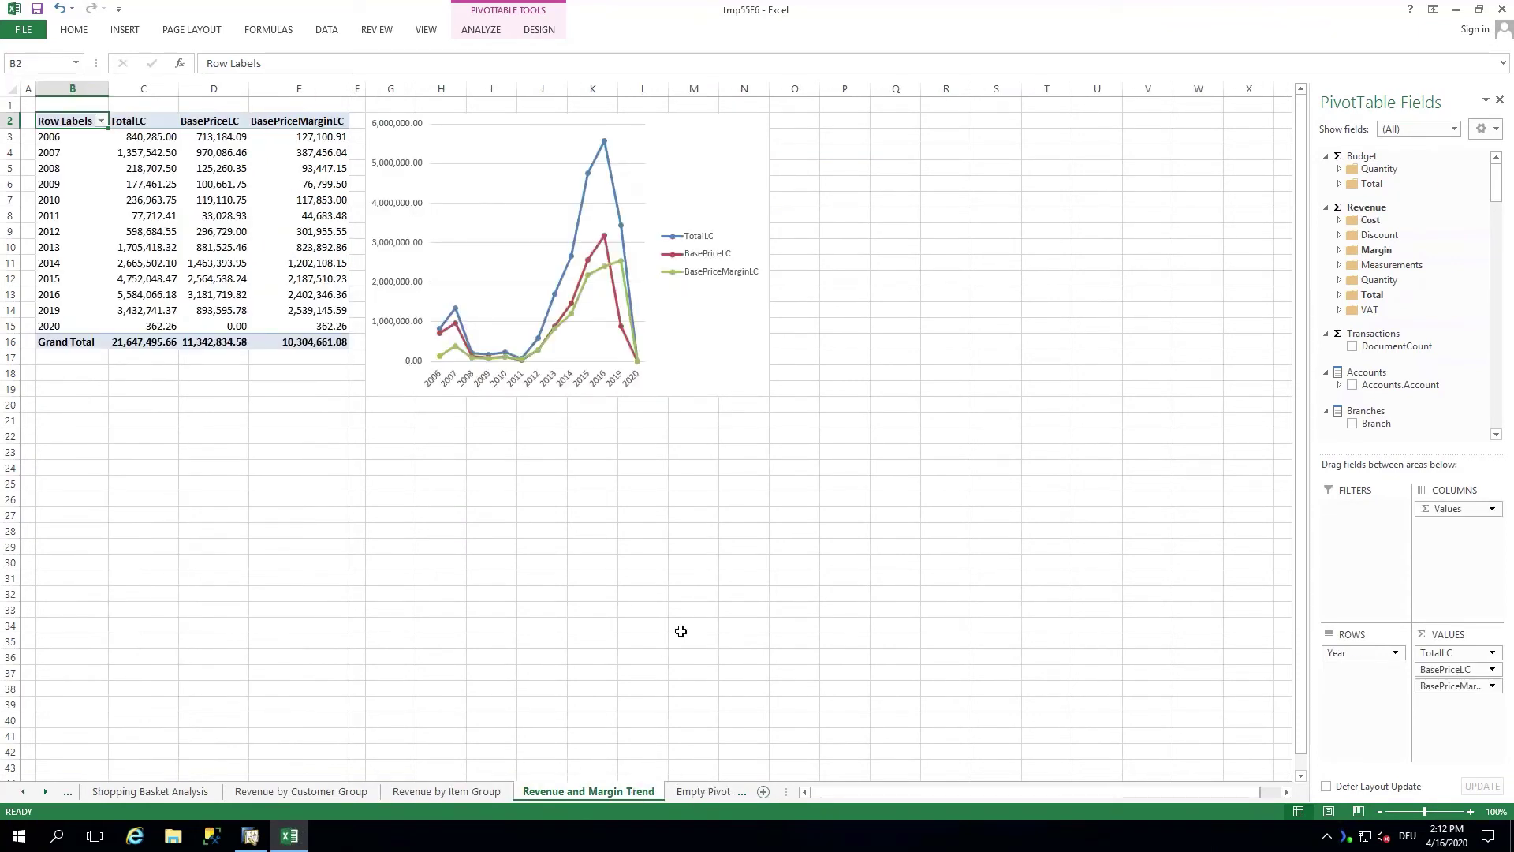
# Open the Empty Pivot Table sheet and add the TotalLC measure from the Revenue Total folder as the pivot values
pyautogui.click(710, 793)
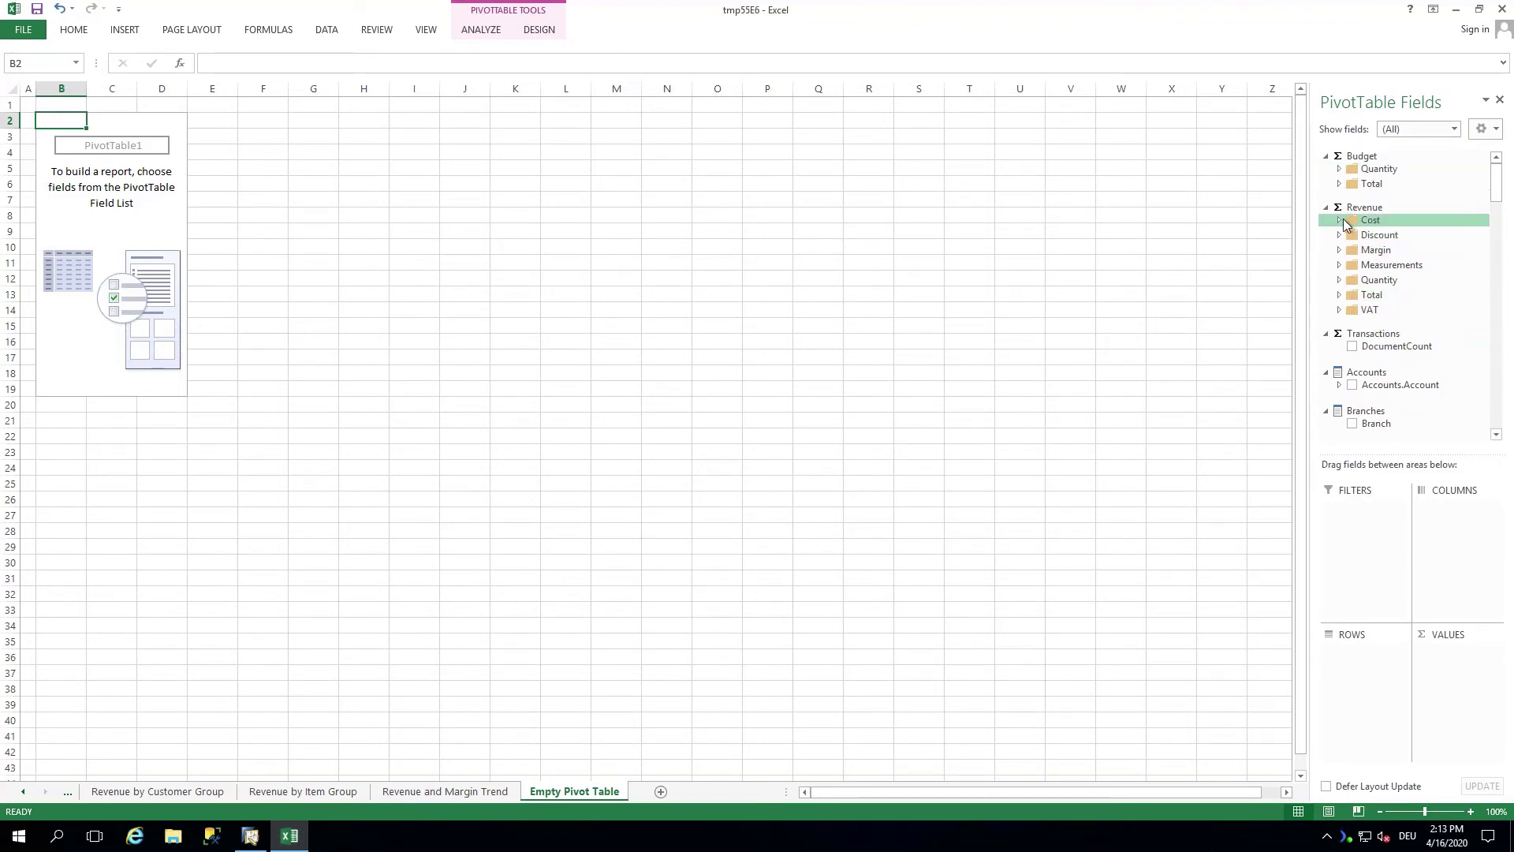
pyautogui.click(1339, 296)
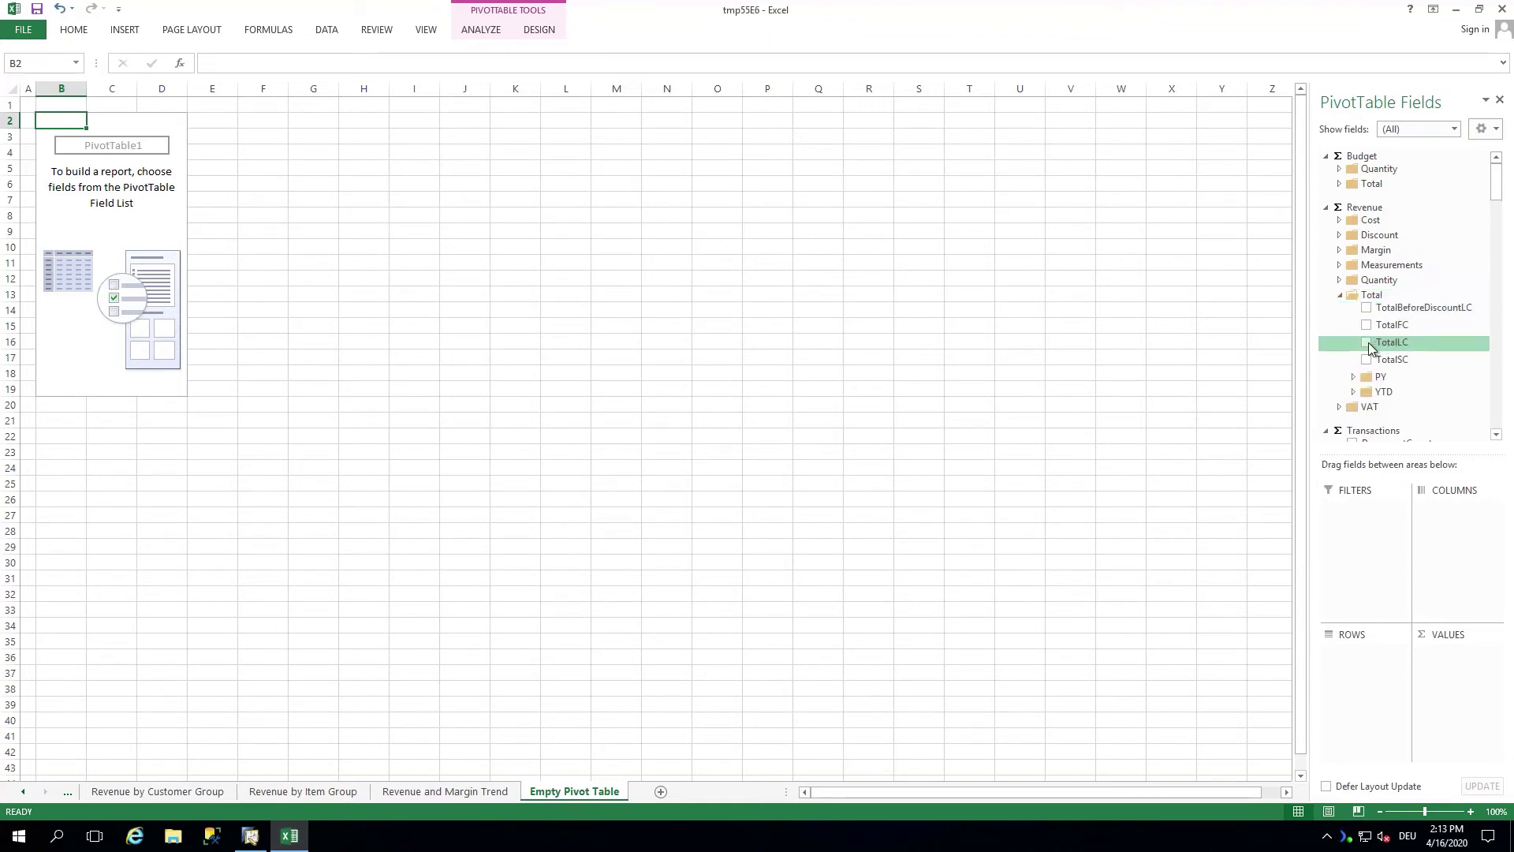
pyautogui.click(1367, 343)
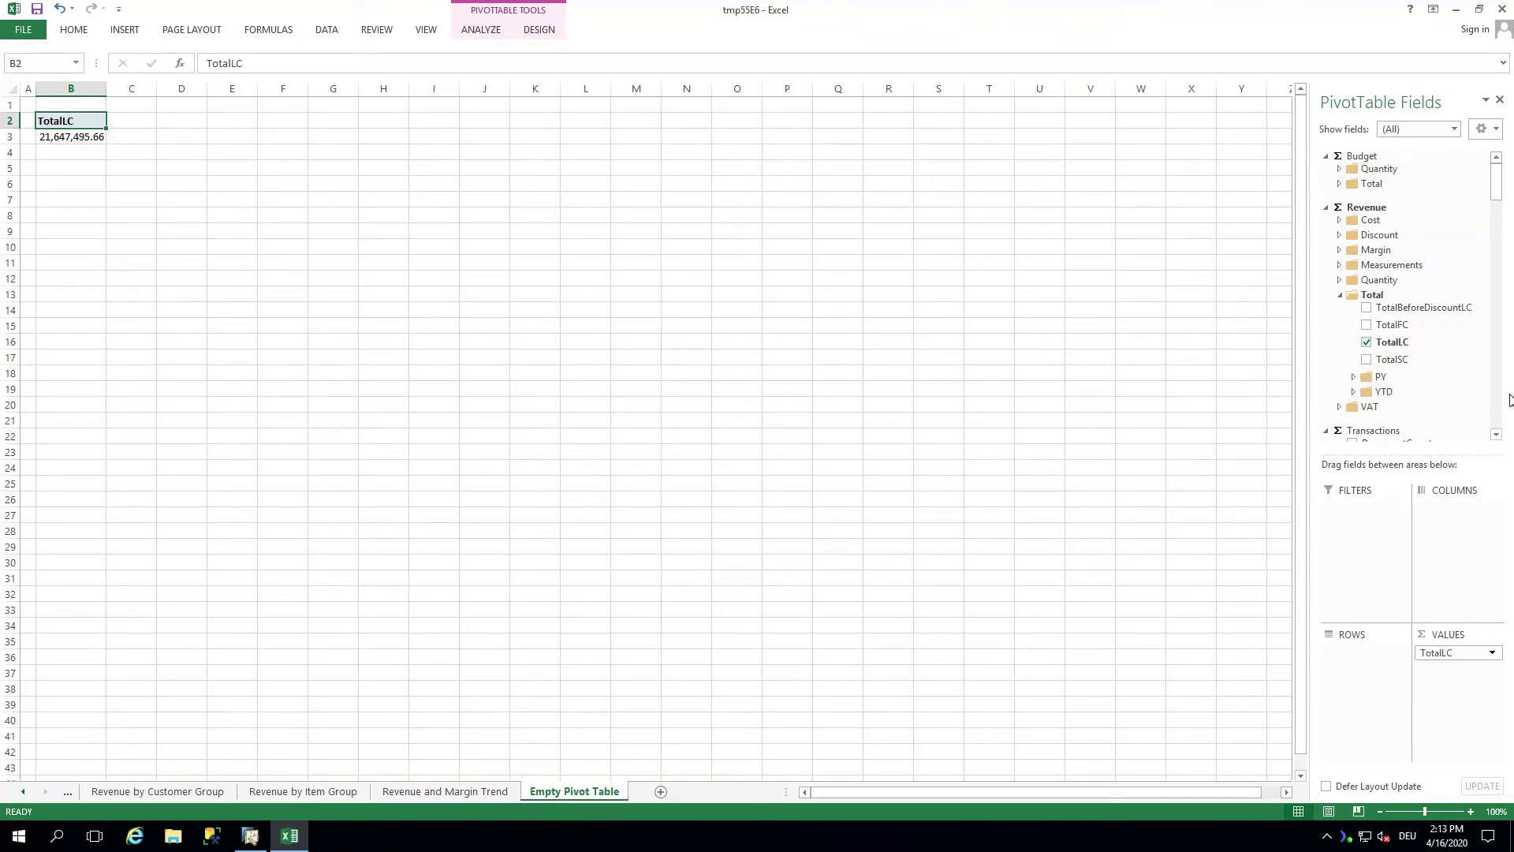
# Add the Date.Calendar hierarchy to the pivot table's columns at Year level
pyautogui.scroll(-5, 1498, 442)
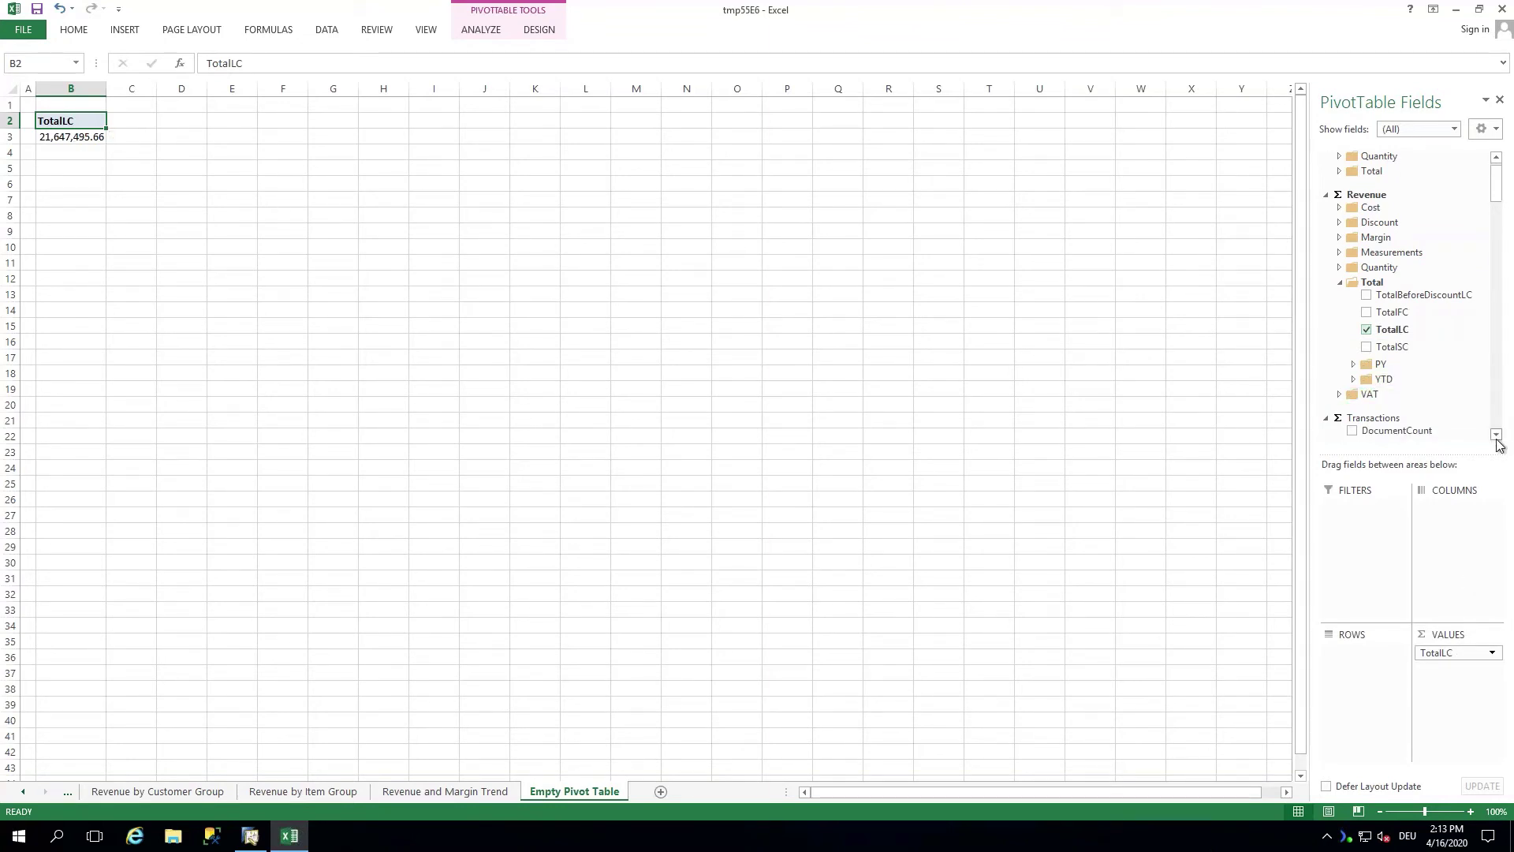
pyautogui.scroll(-4, 1459, 372)
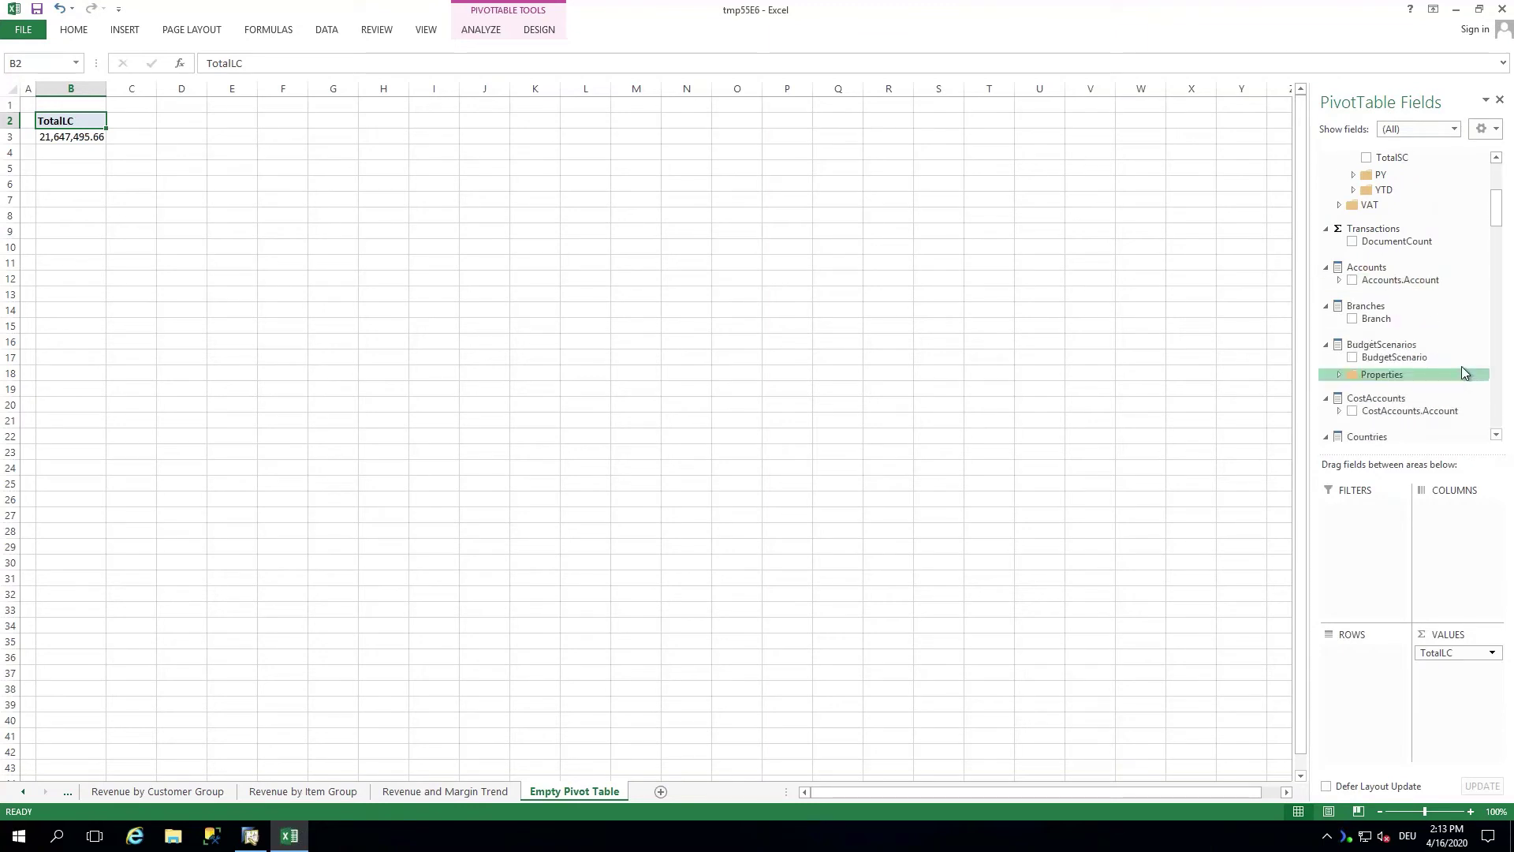
pyautogui.scroll(-4, 1425, 356)
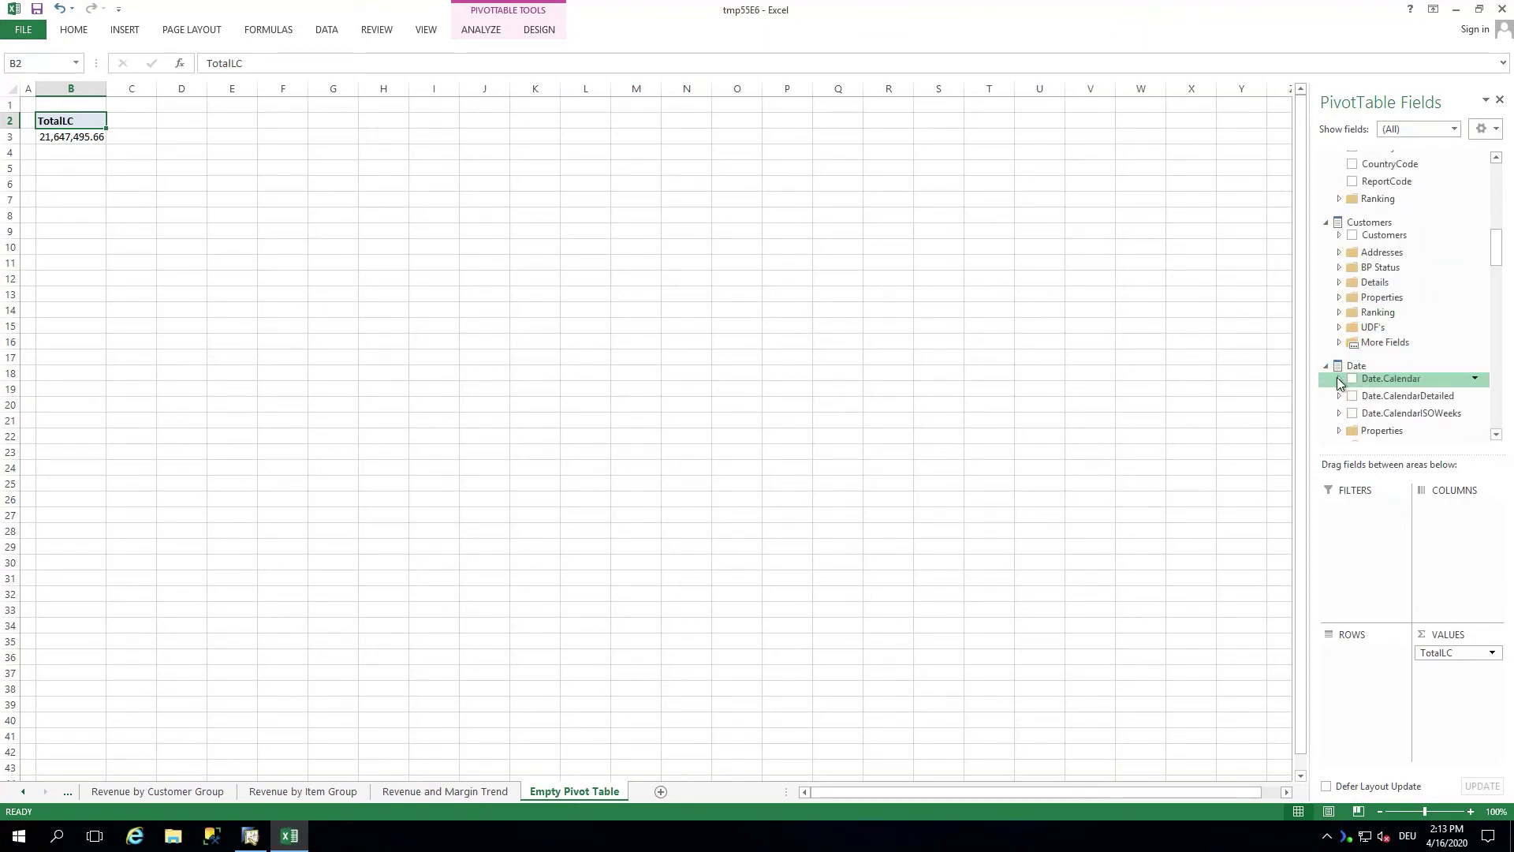
pyautogui.click(1339, 380)
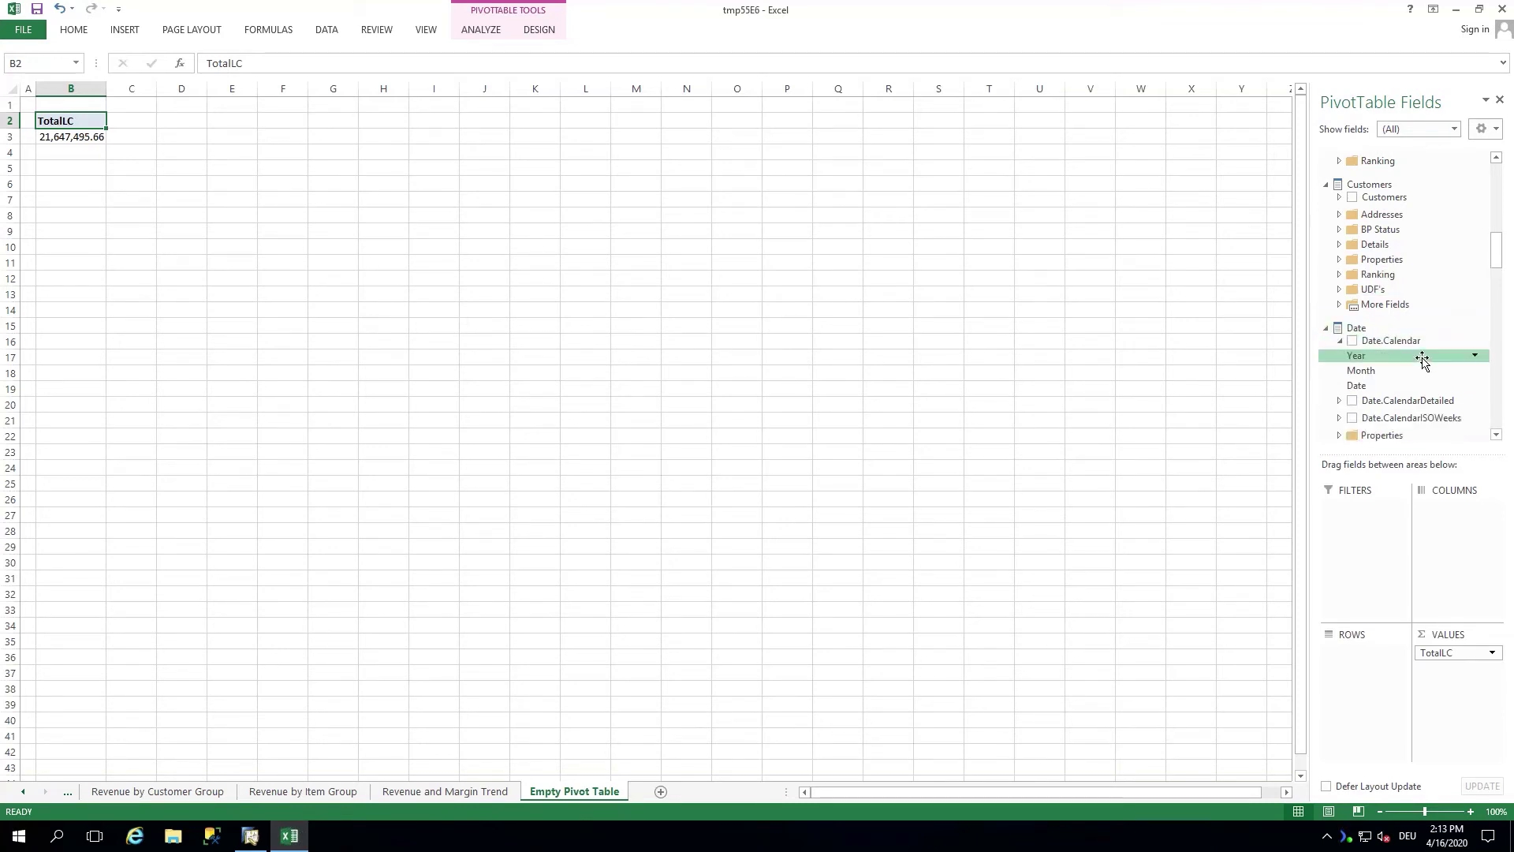
pyautogui.moveTo(1424, 360); pyautogui.dragTo(1465, 524)
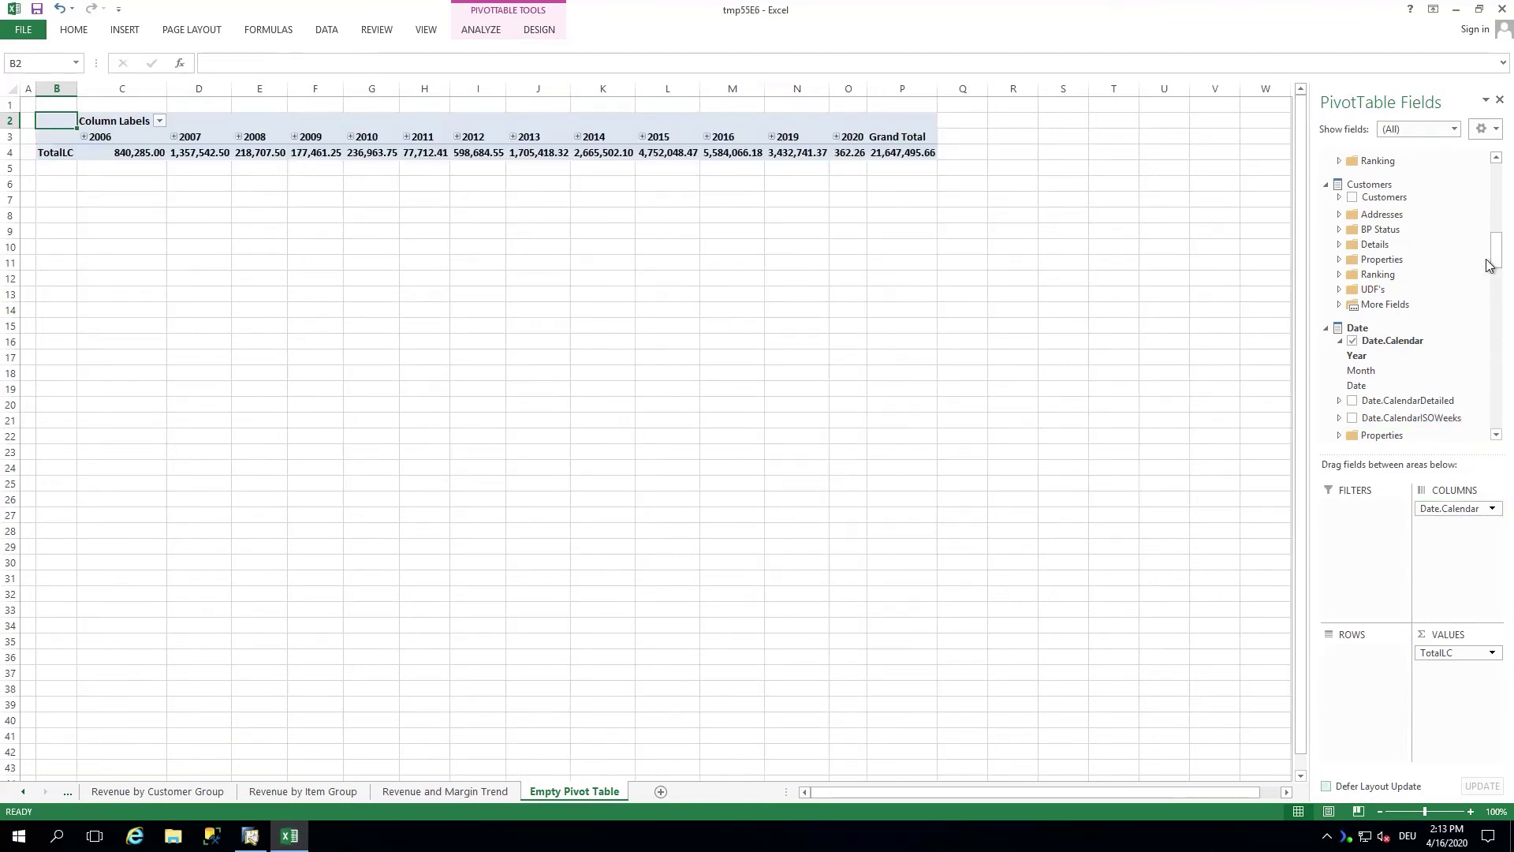
# Add the Items hierarchy at ItemGroup level under Date.Calendar in the columns, and place SalesEmployee in the rows
pyautogui.moveTo(1496, 266); pyautogui.dragTo(1498, 289)
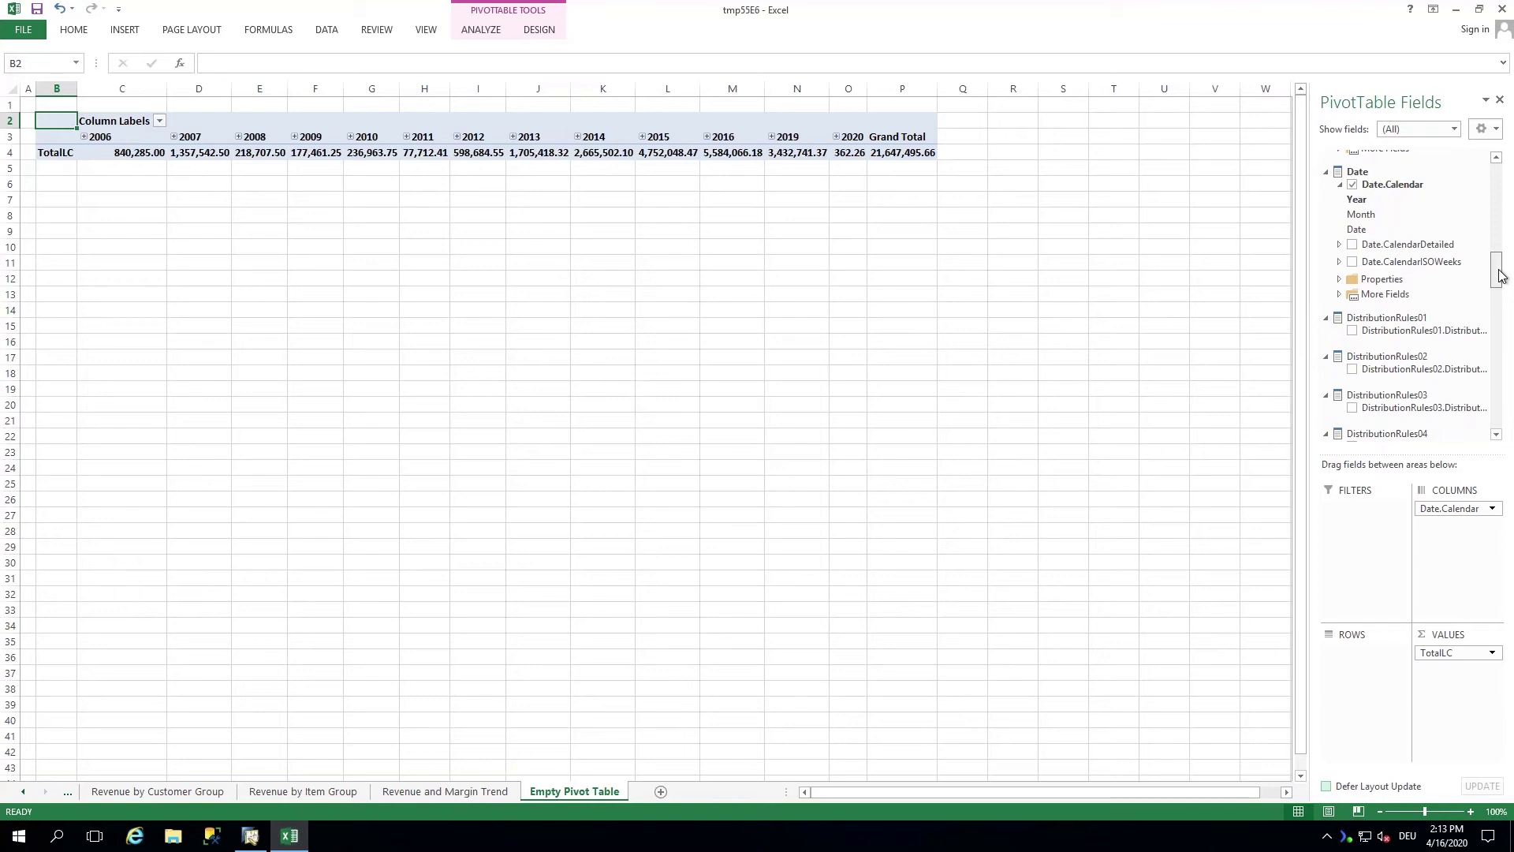
pyautogui.moveTo(1500, 275); pyautogui.dragTo(1496, 379)
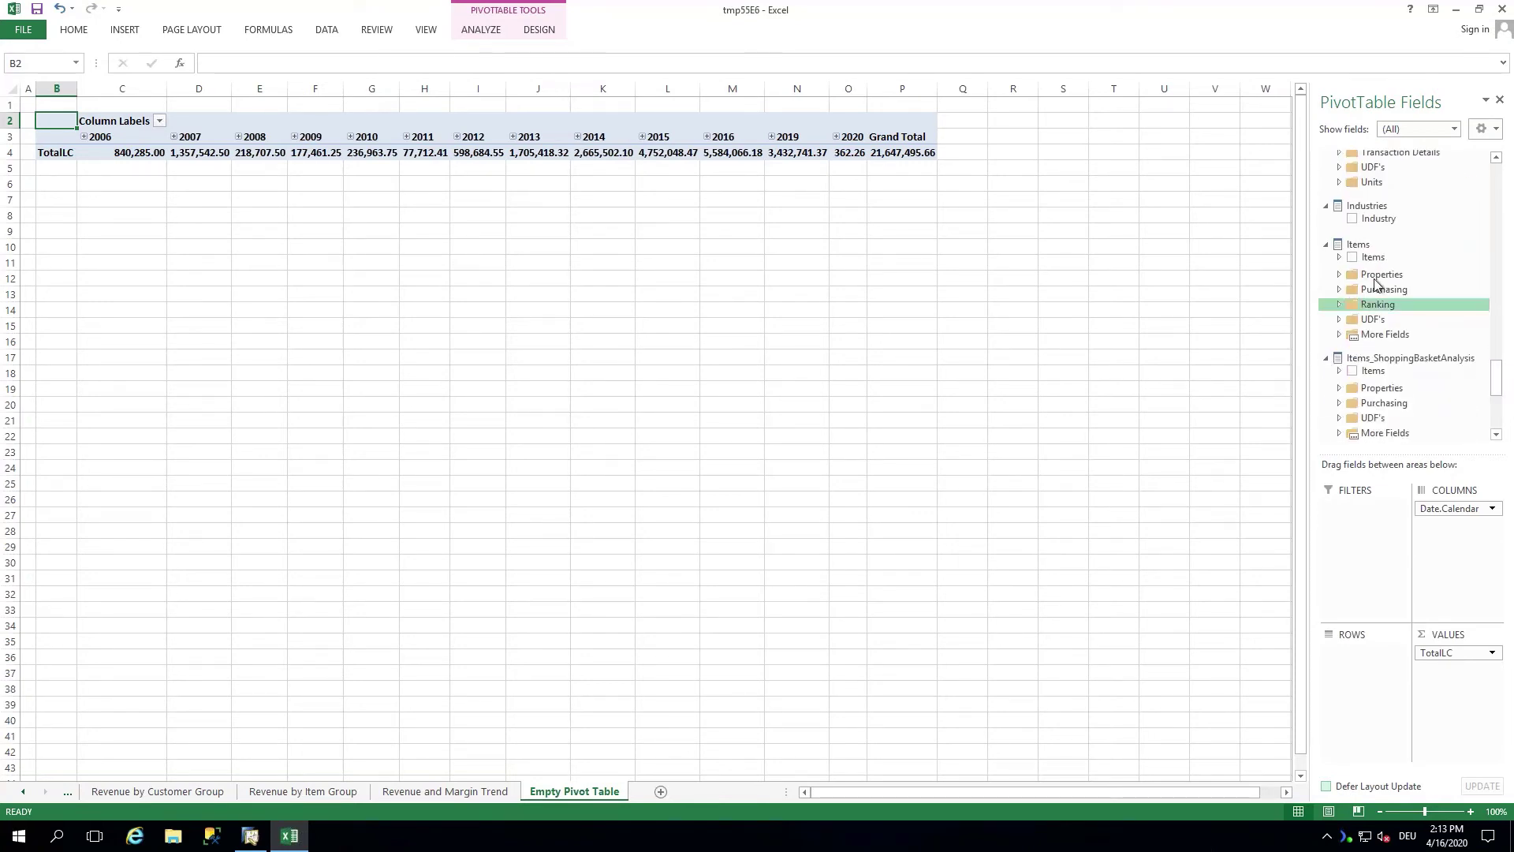
pyautogui.click(1340, 258)
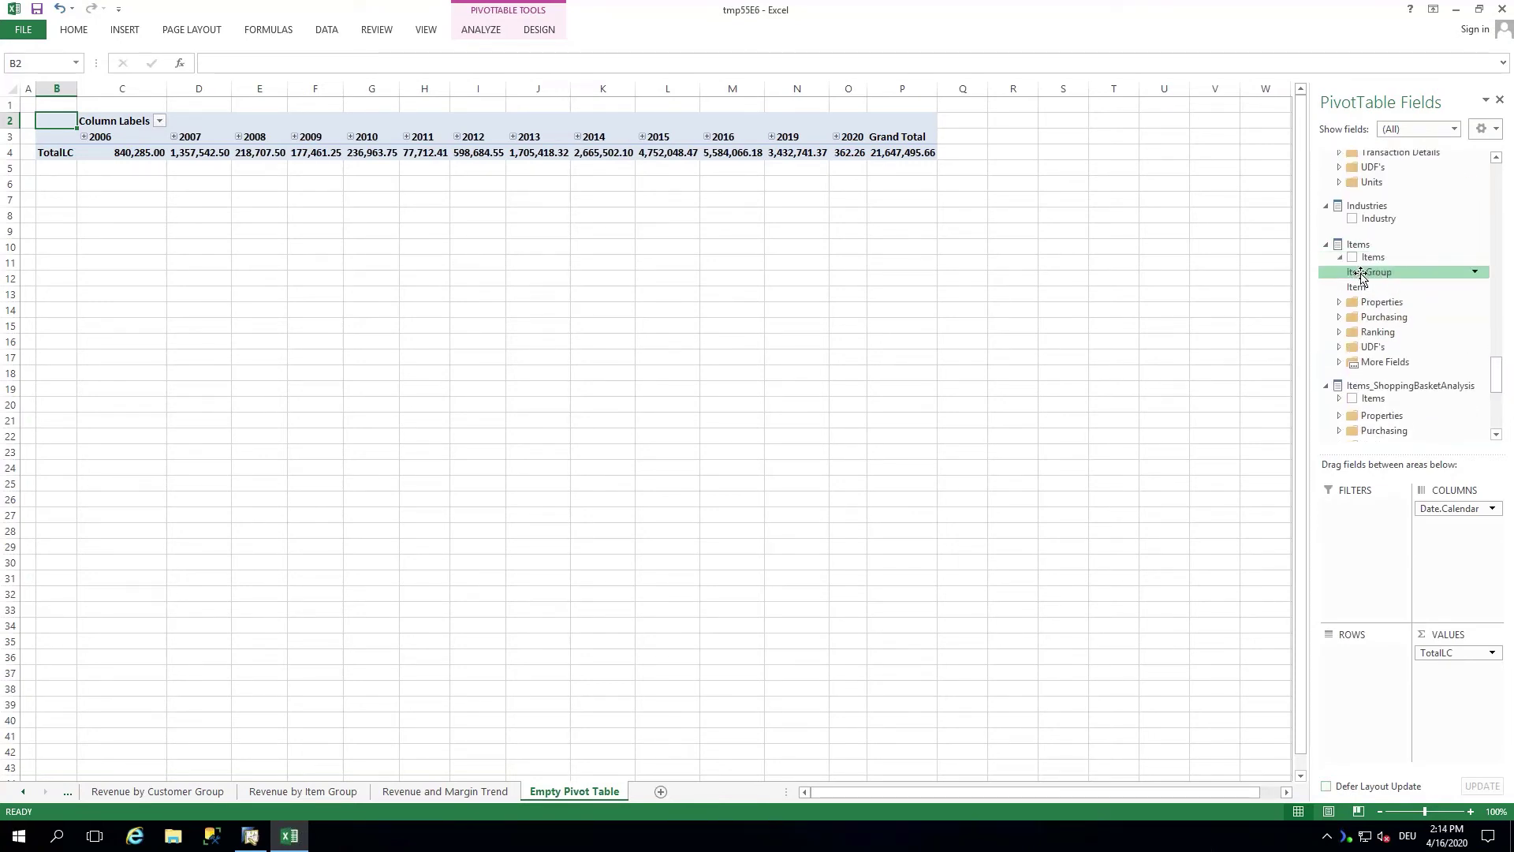
pyautogui.moveTo(1361, 276); pyautogui.dragTo(1457, 546)
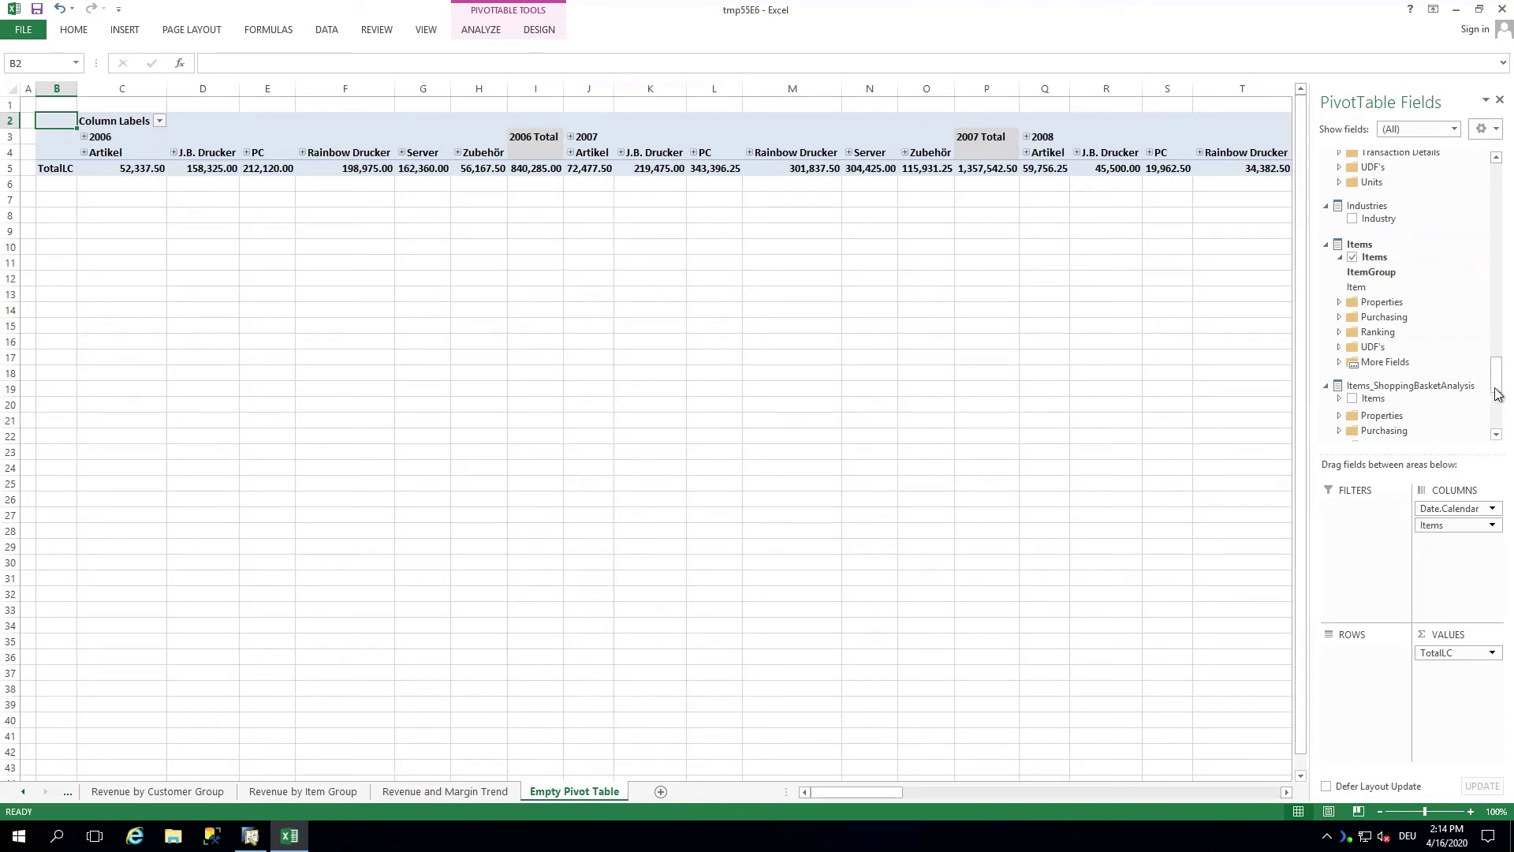
pyautogui.moveTo(1498, 376); pyautogui.dragTo(1497, 410)
pyautogui.moveTo(1332, 292); pyautogui.dragTo(1364, 686)
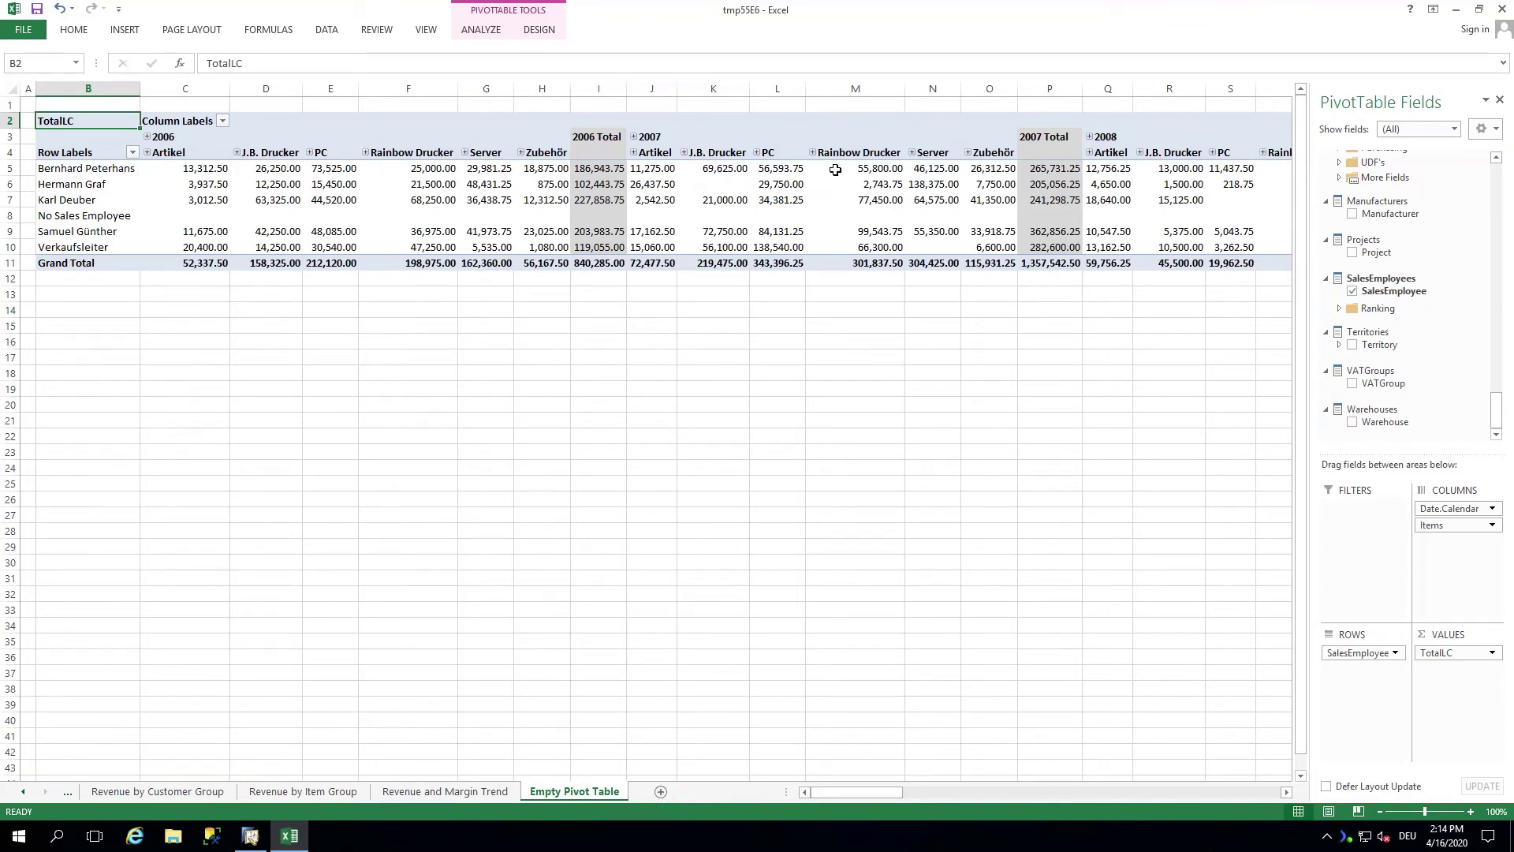
# Insert a slicer for the Year level of Date.Calendar into the pivot table
pyautogui.click(817, 228)
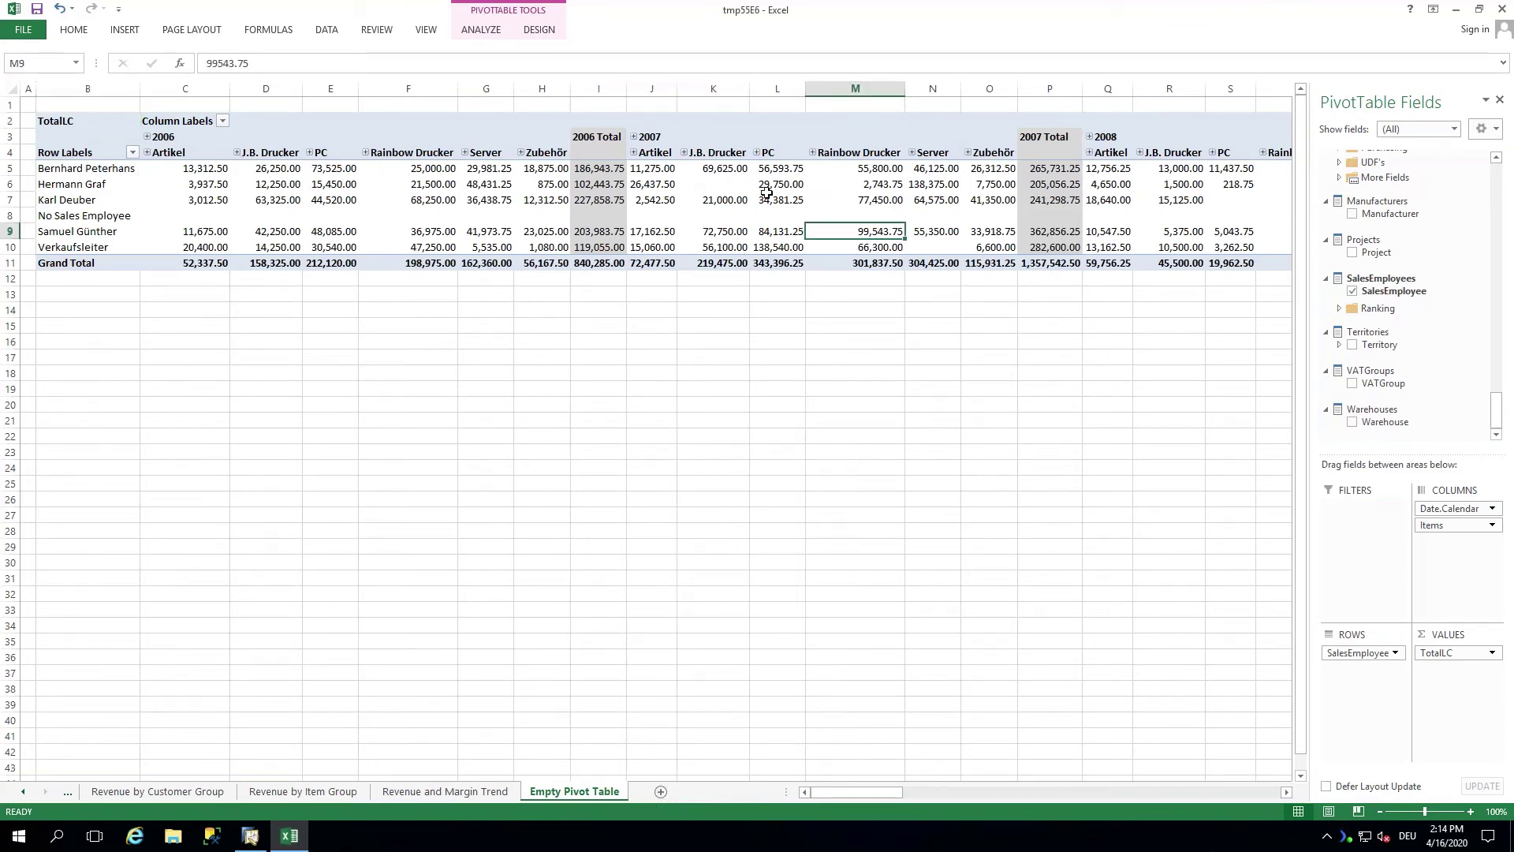
pyautogui.click(467, 35)
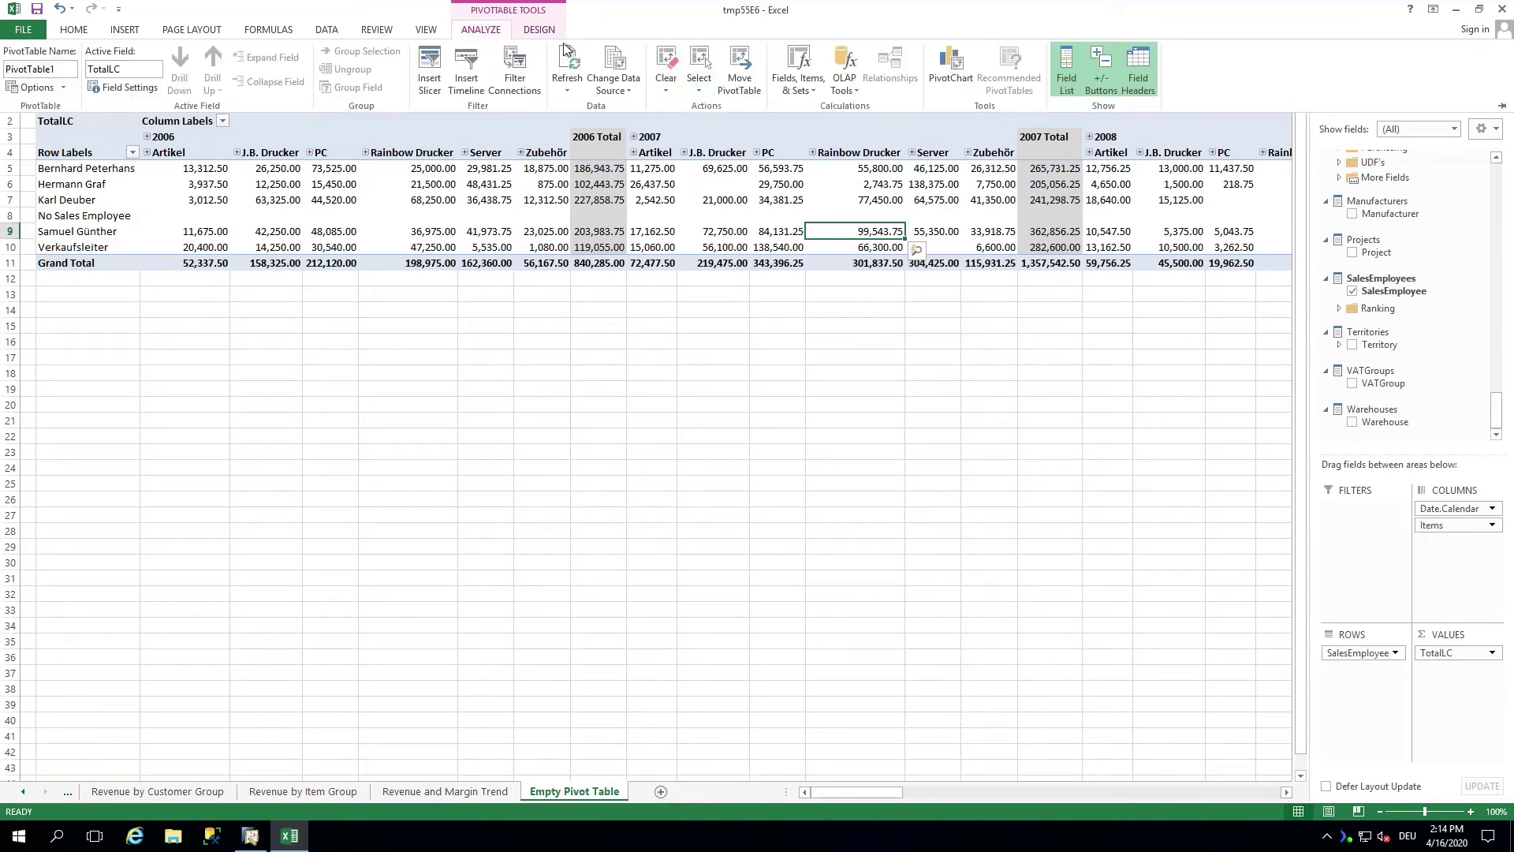
pyautogui.click(431, 76)
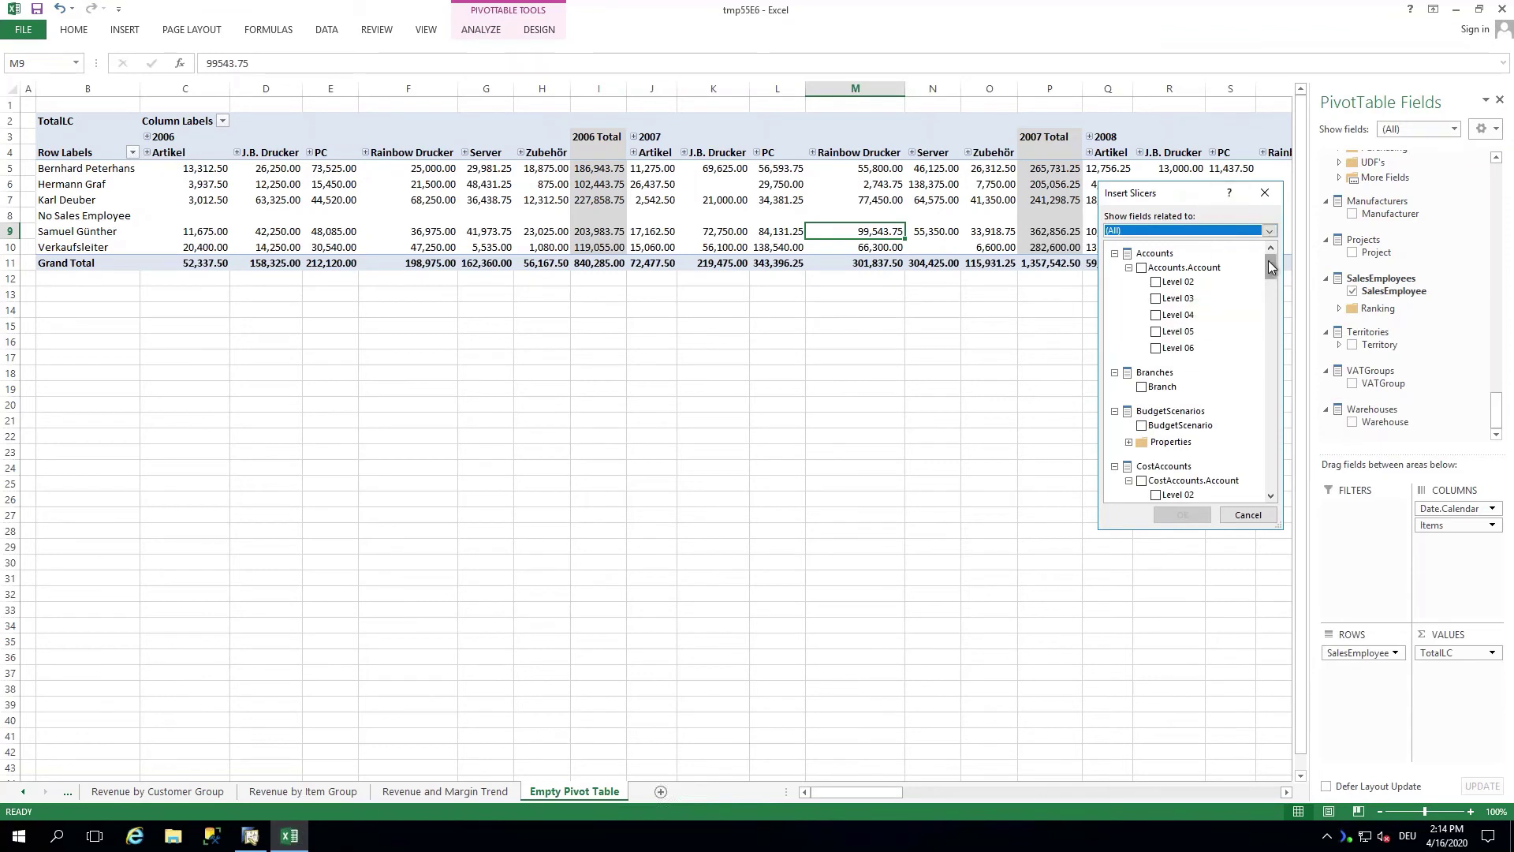
pyautogui.moveTo(1268, 260); pyautogui.dragTo(1269, 320)
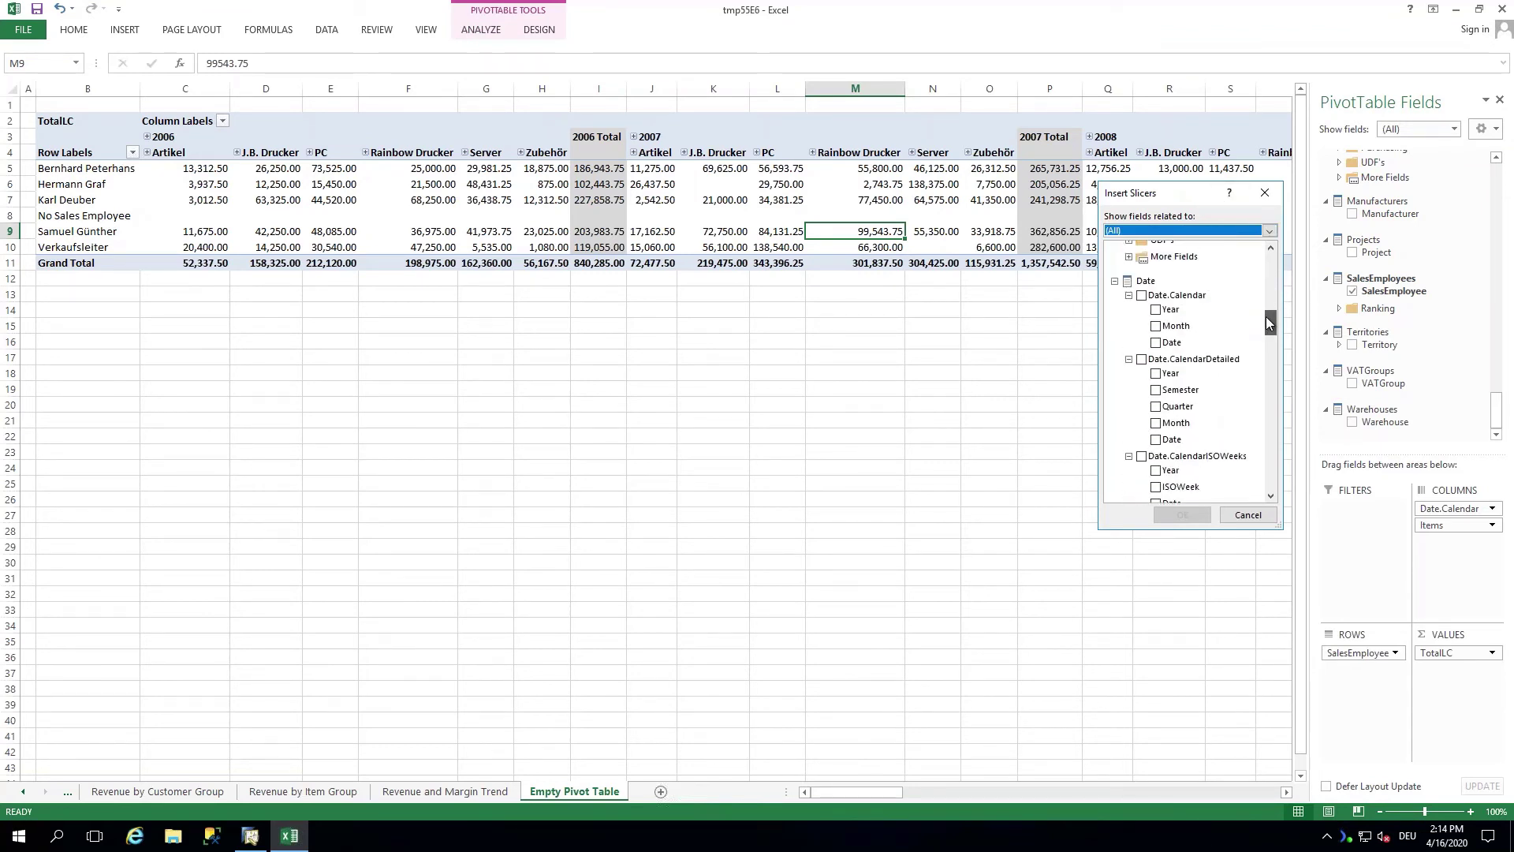
pyautogui.click(1156, 310)
pyautogui.click(1197, 517)
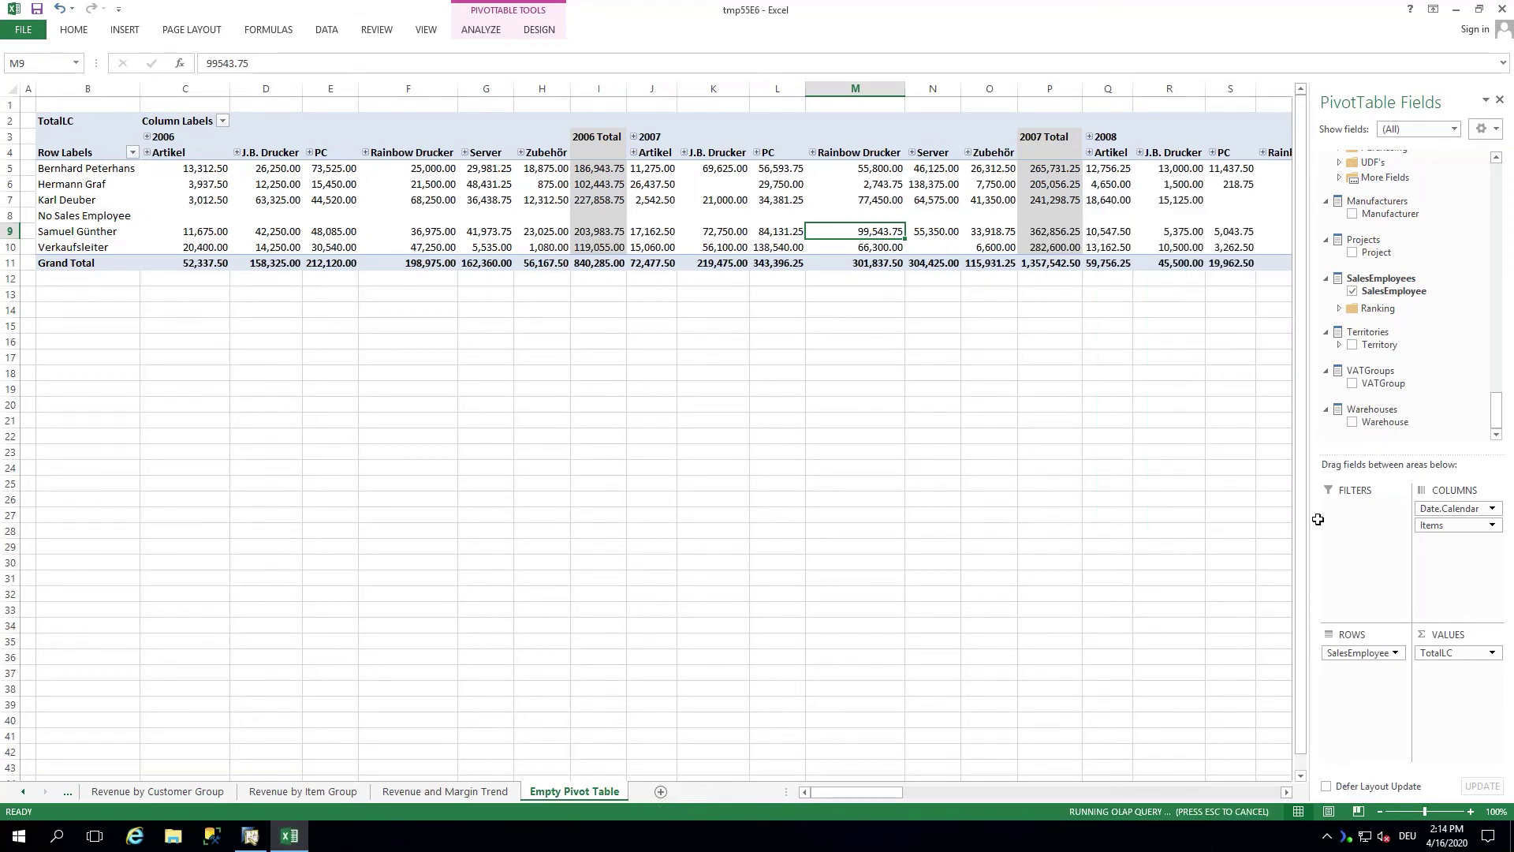
# Move the Year slicer beneath the pivot table's row labels and filter the data to 2016
pyautogui.moveTo(676, 356); pyautogui.dragTo(106, 316)
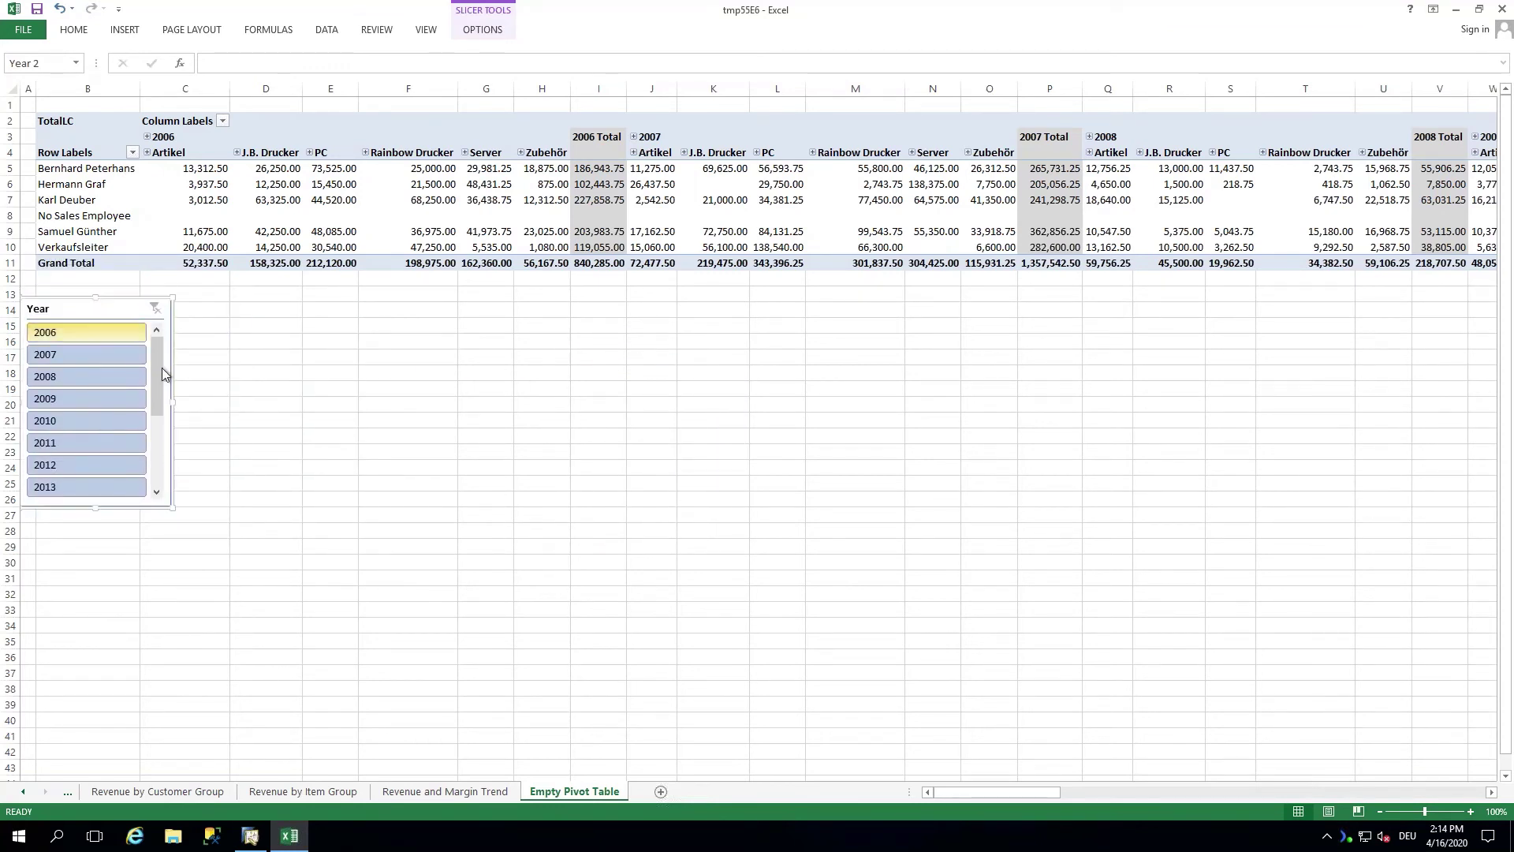
pyautogui.moveTo(157, 363); pyautogui.dragTo(118, 452)
pyautogui.click(93, 447)
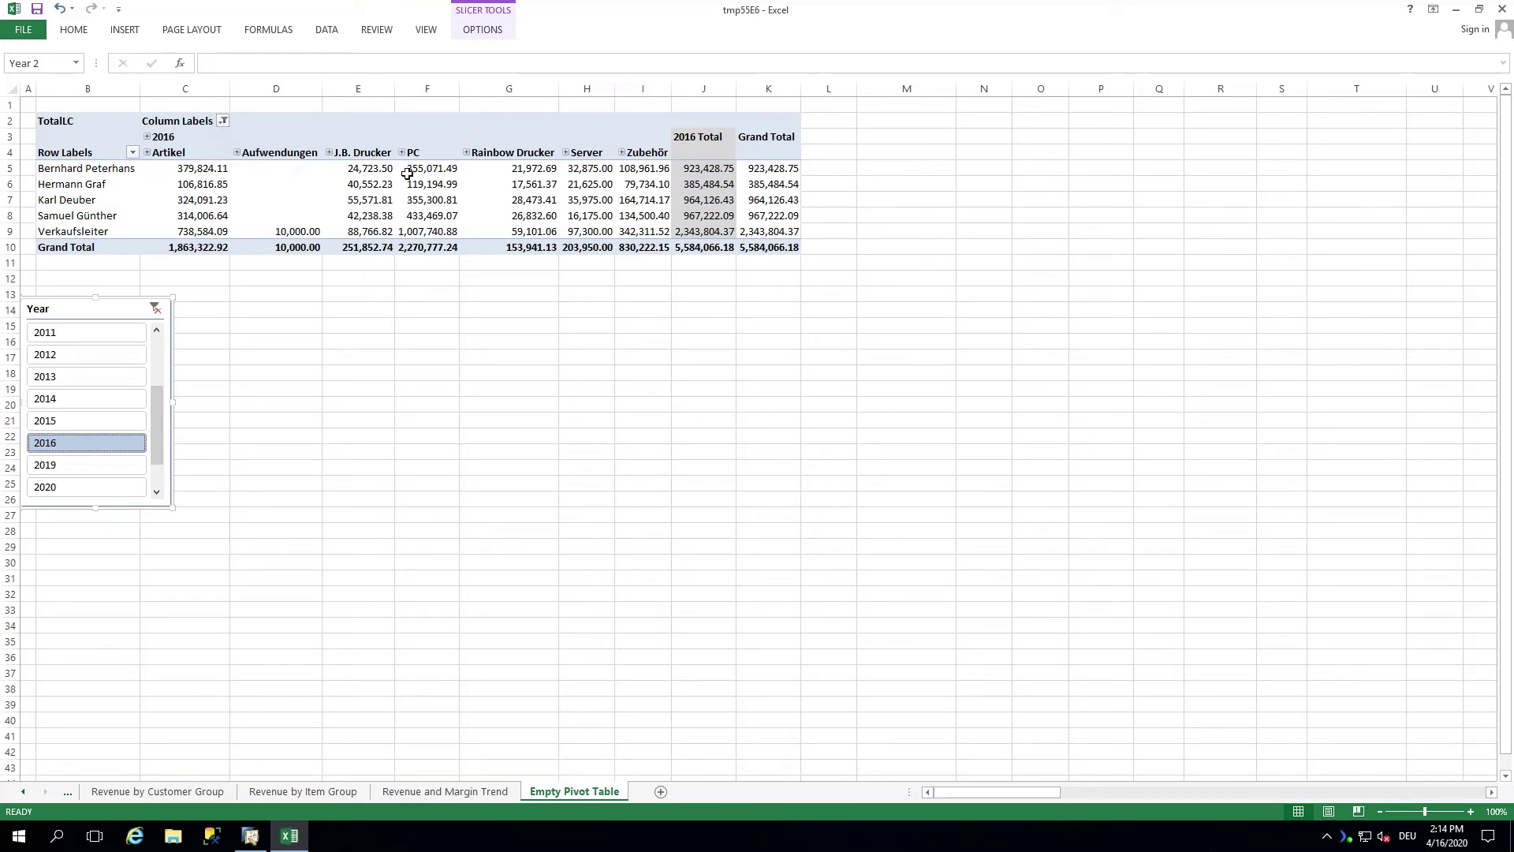
# Try to insert a 2-D pie chart for the pivot table, and delete the inserted chart
pyautogui.click(427, 30)
pyautogui.click(378, 31)
pyautogui.click(327, 30)
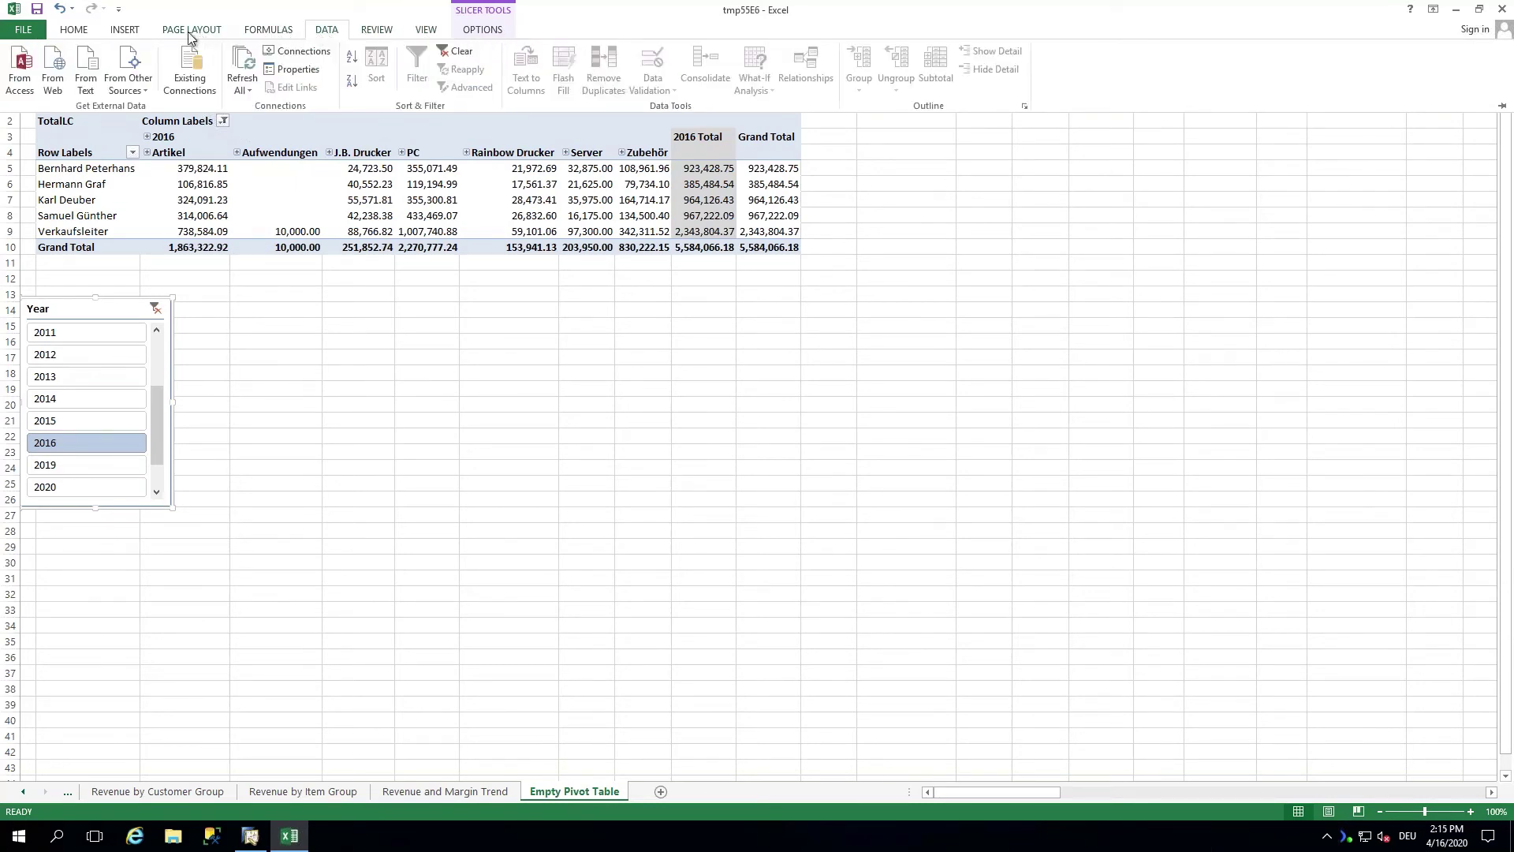
pyautogui.click(136, 30)
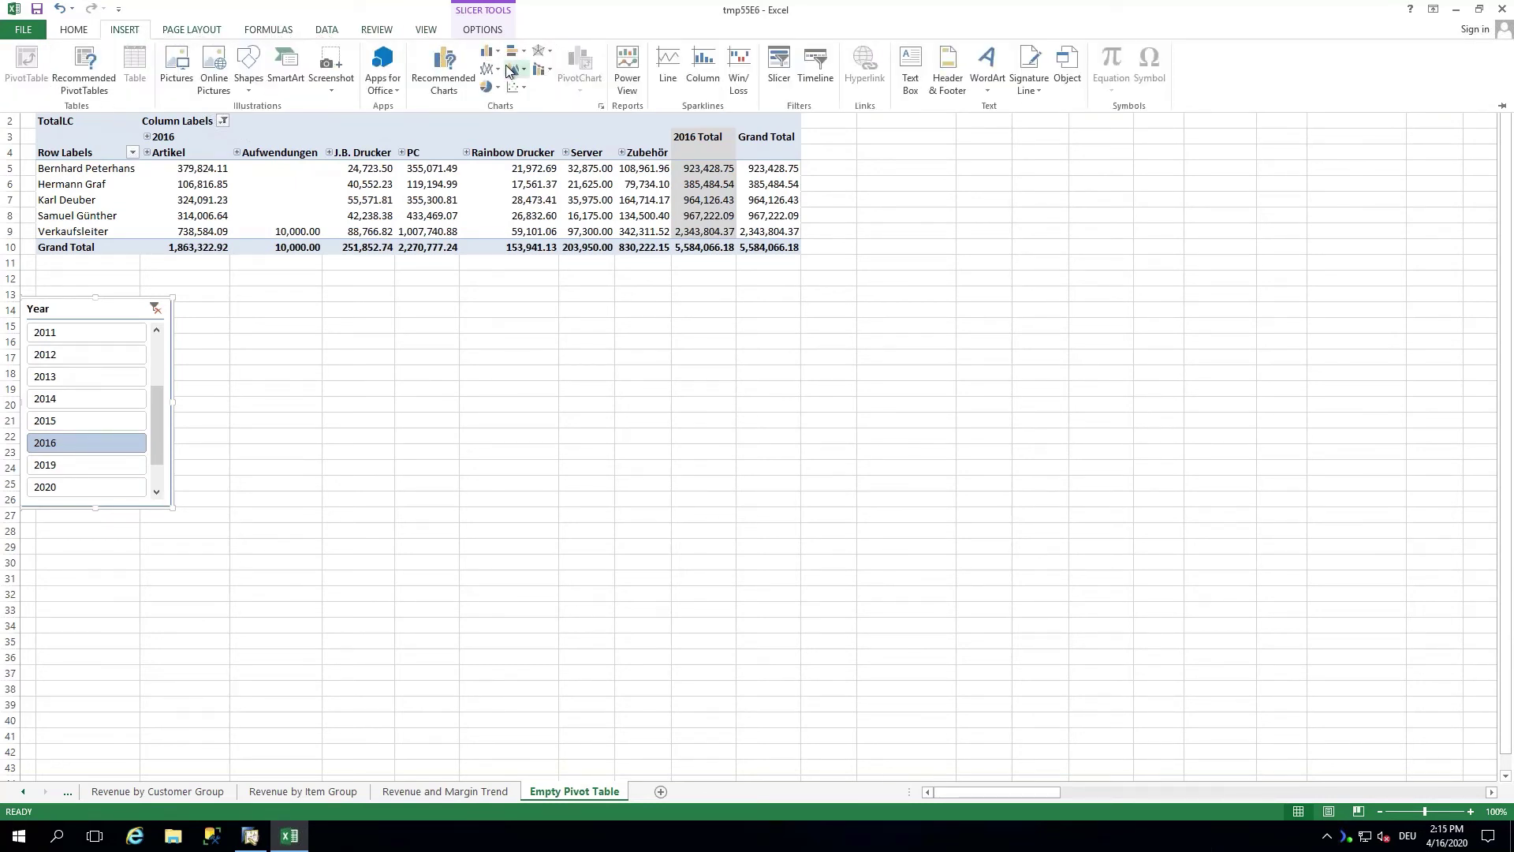
pyautogui.click(487, 87)
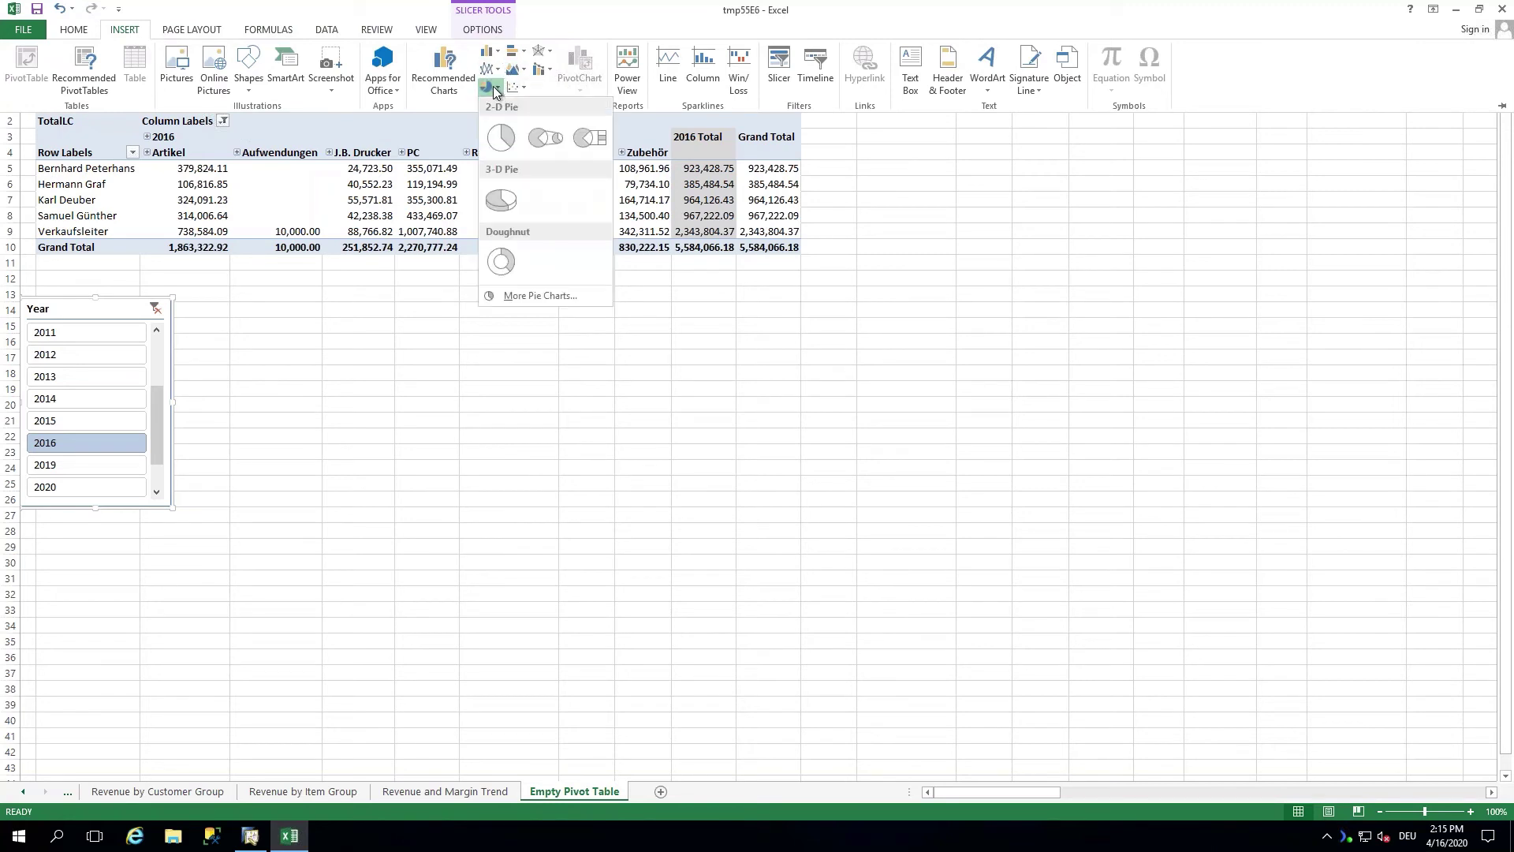
pyautogui.click(500, 136)
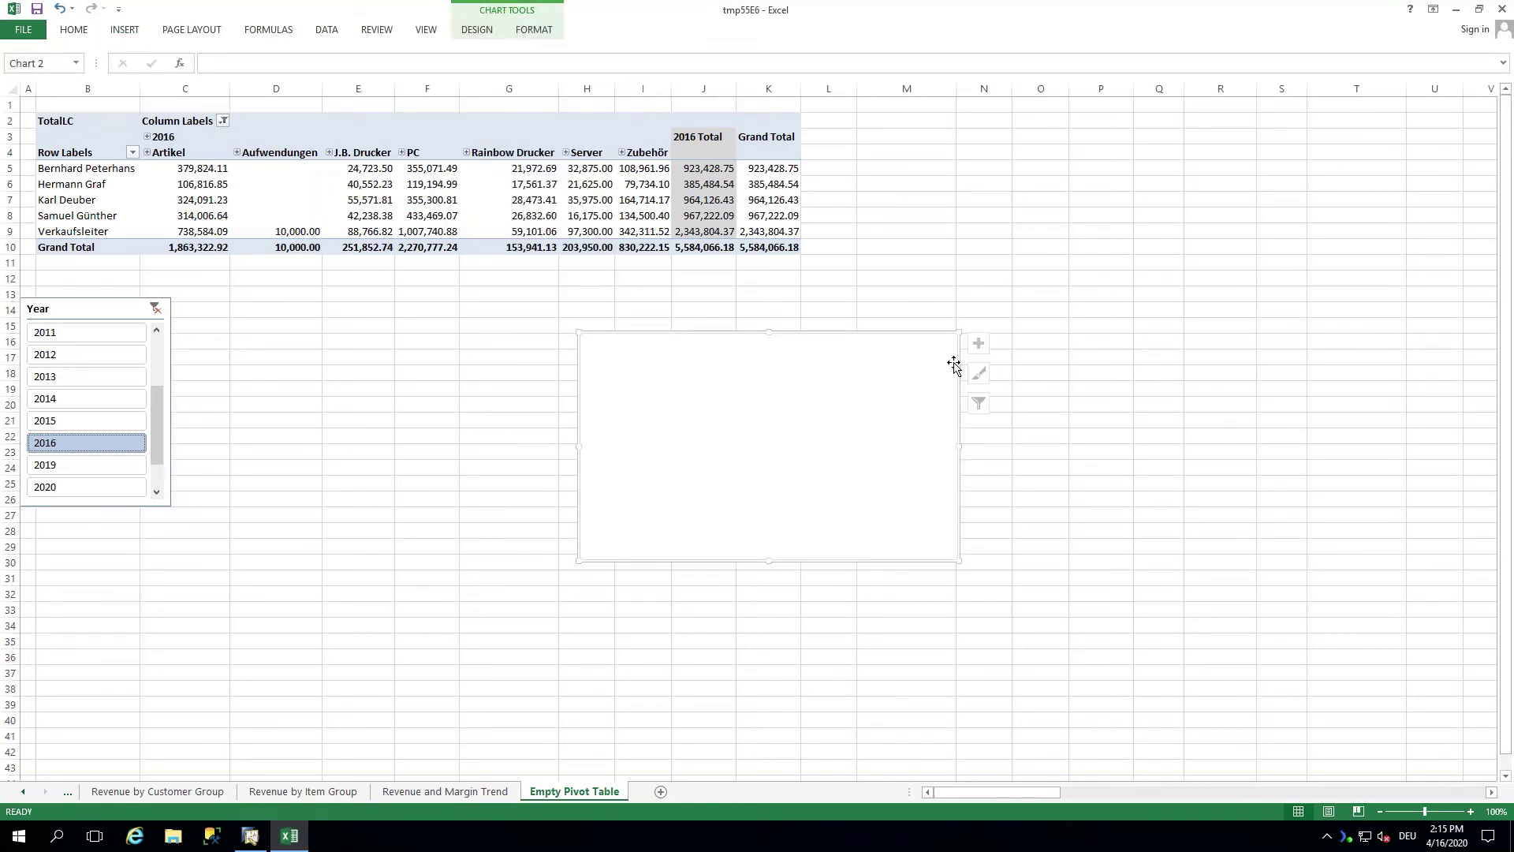
pyautogui.press('Delete')
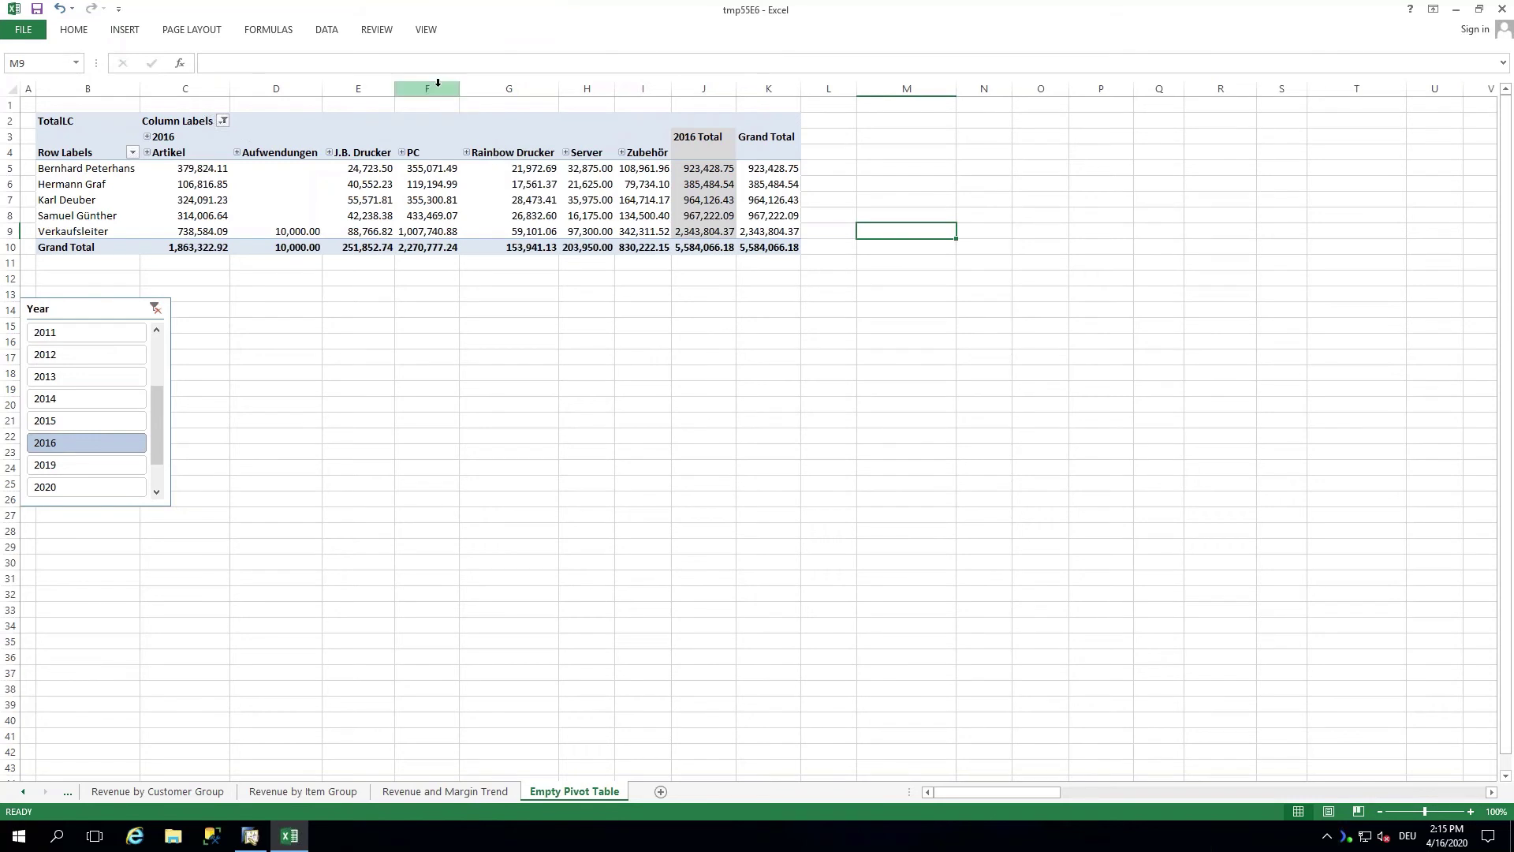
pyautogui.click(134, 31)
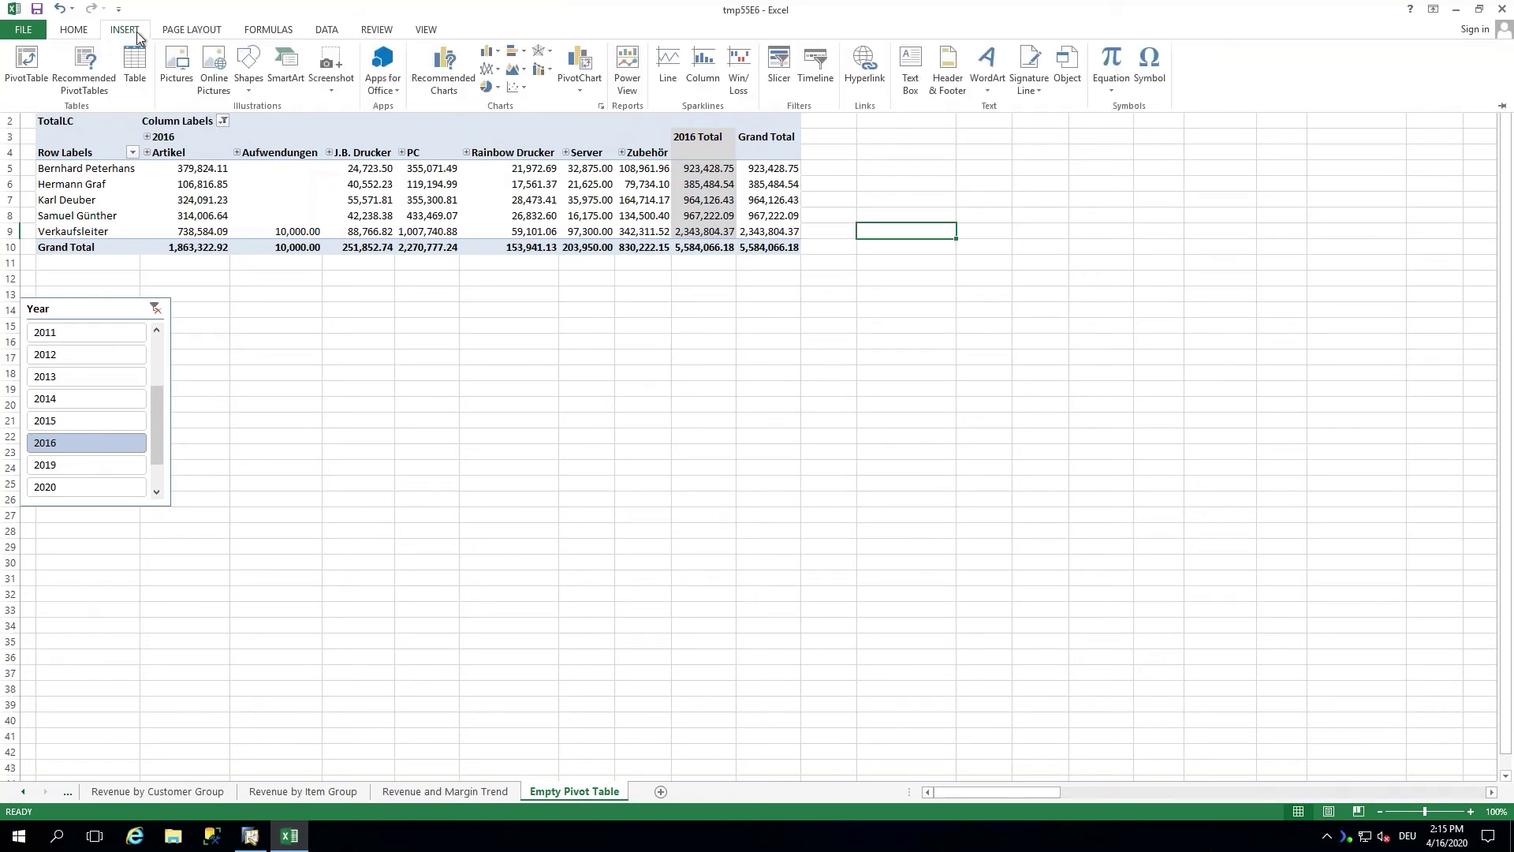
pyautogui.click(490, 87)
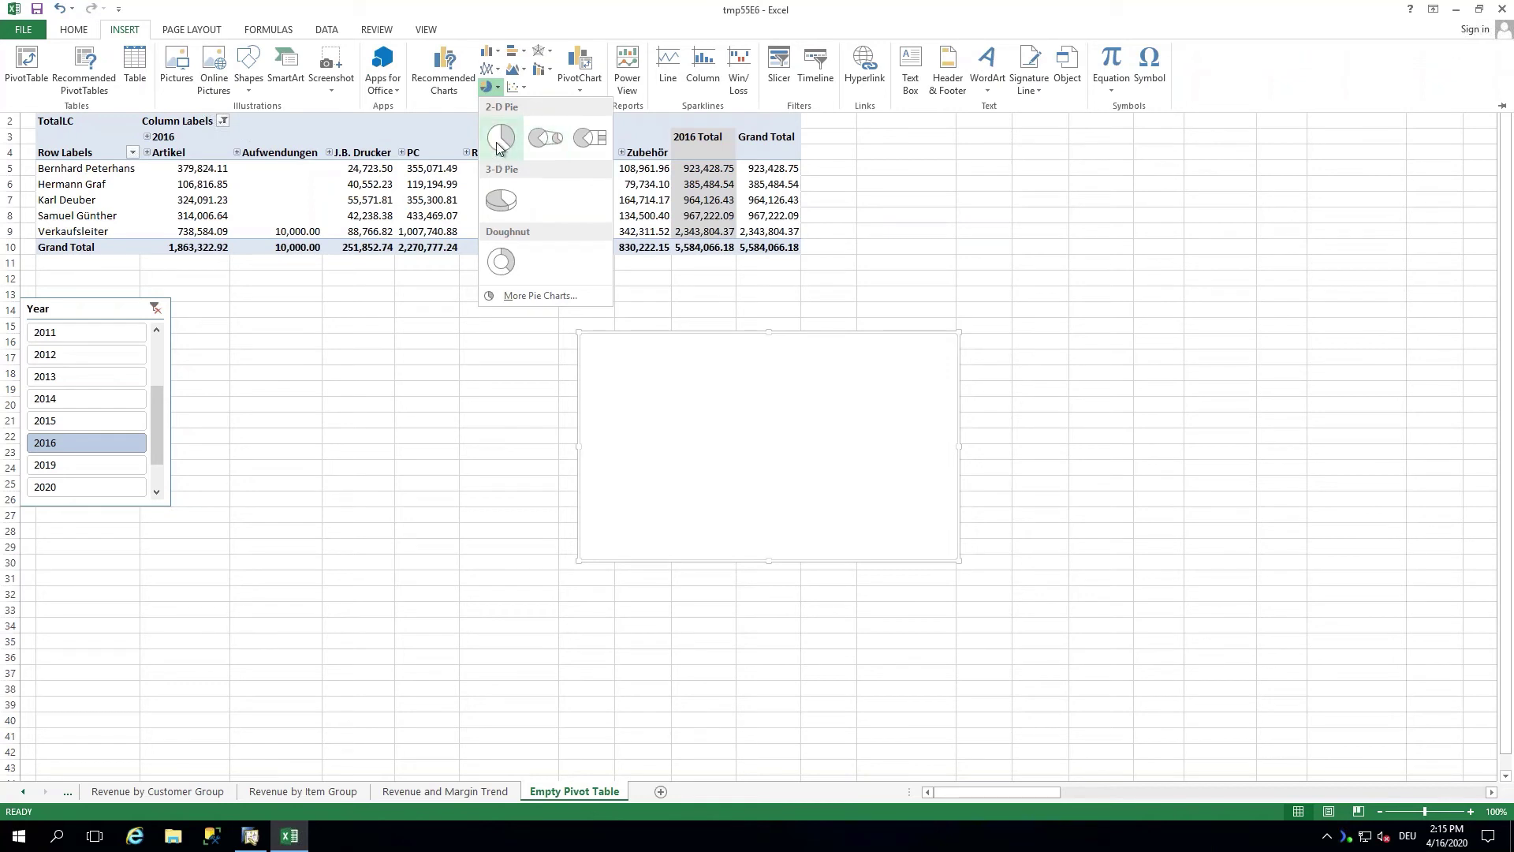
pyautogui.click(490, 86)
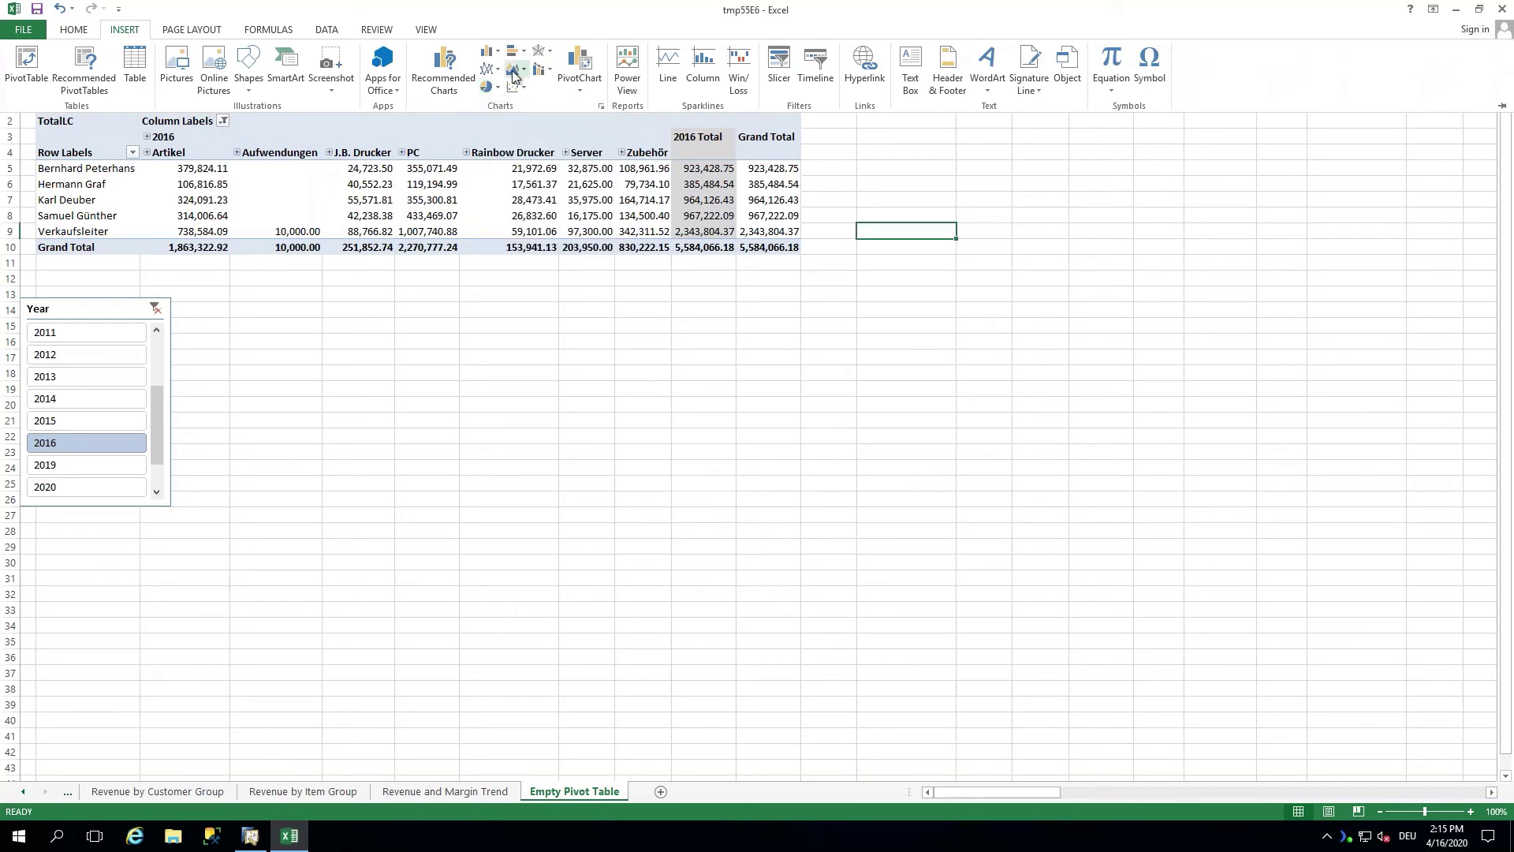
pyautogui.click(579, 79)
pyautogui.click(592, 109)
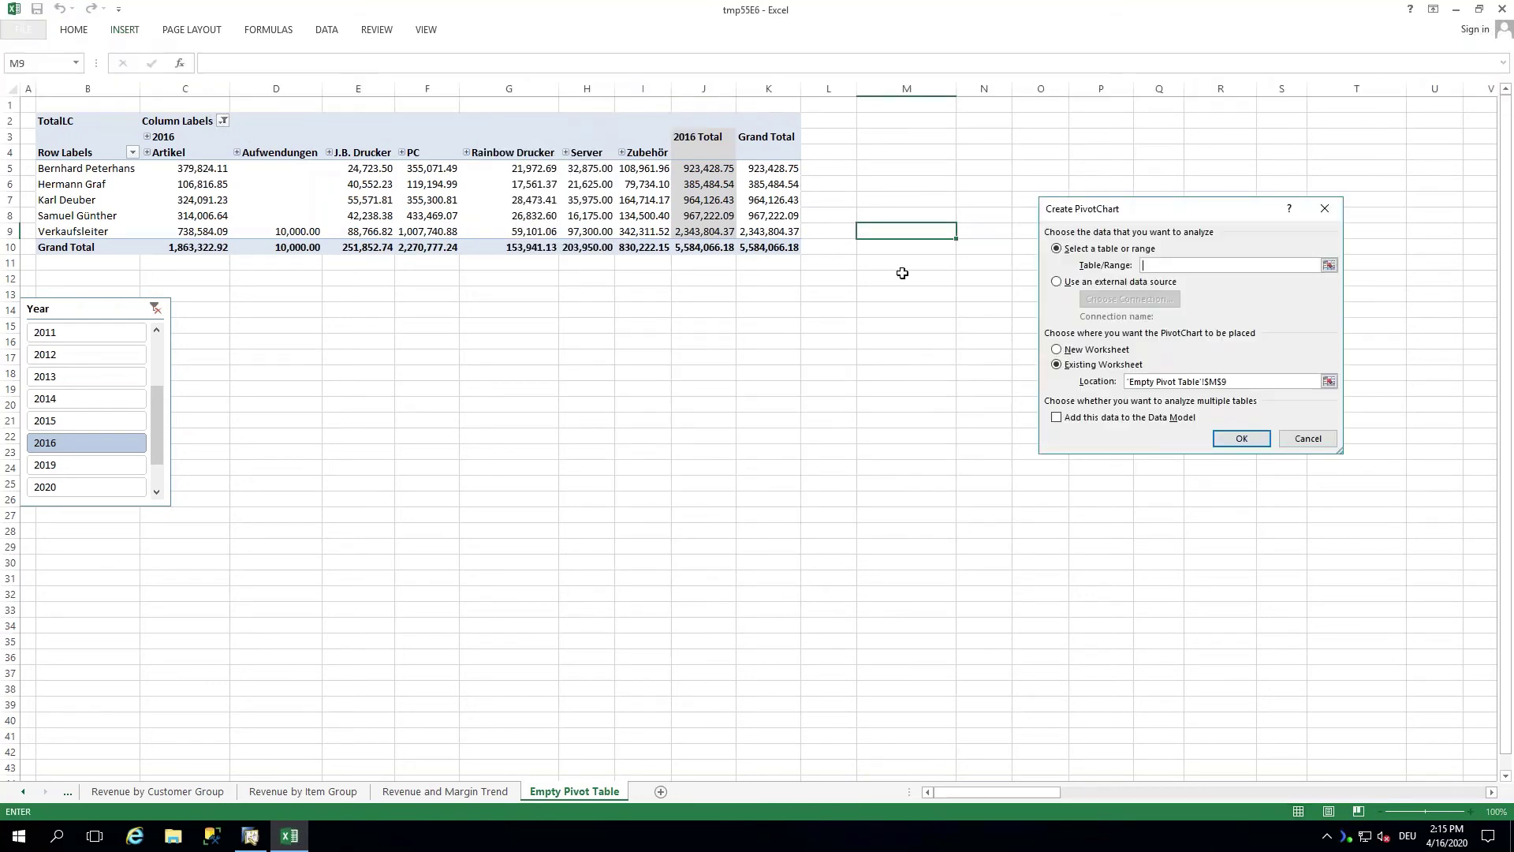
pyautogui.click(1324, 208)
pyautogui.click(125, 29)
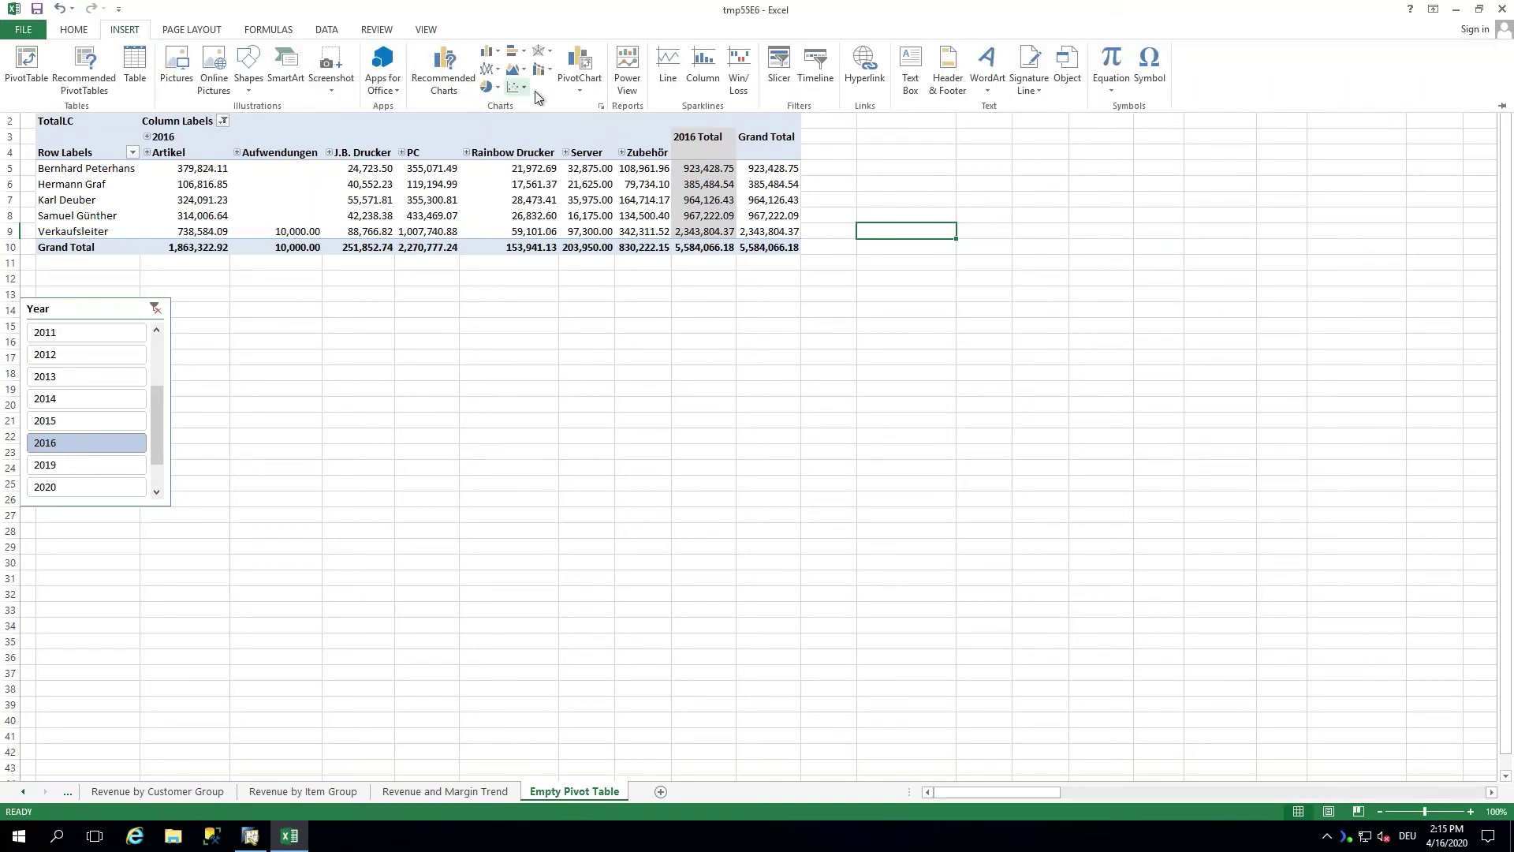
pyautogui.click(492, 90)
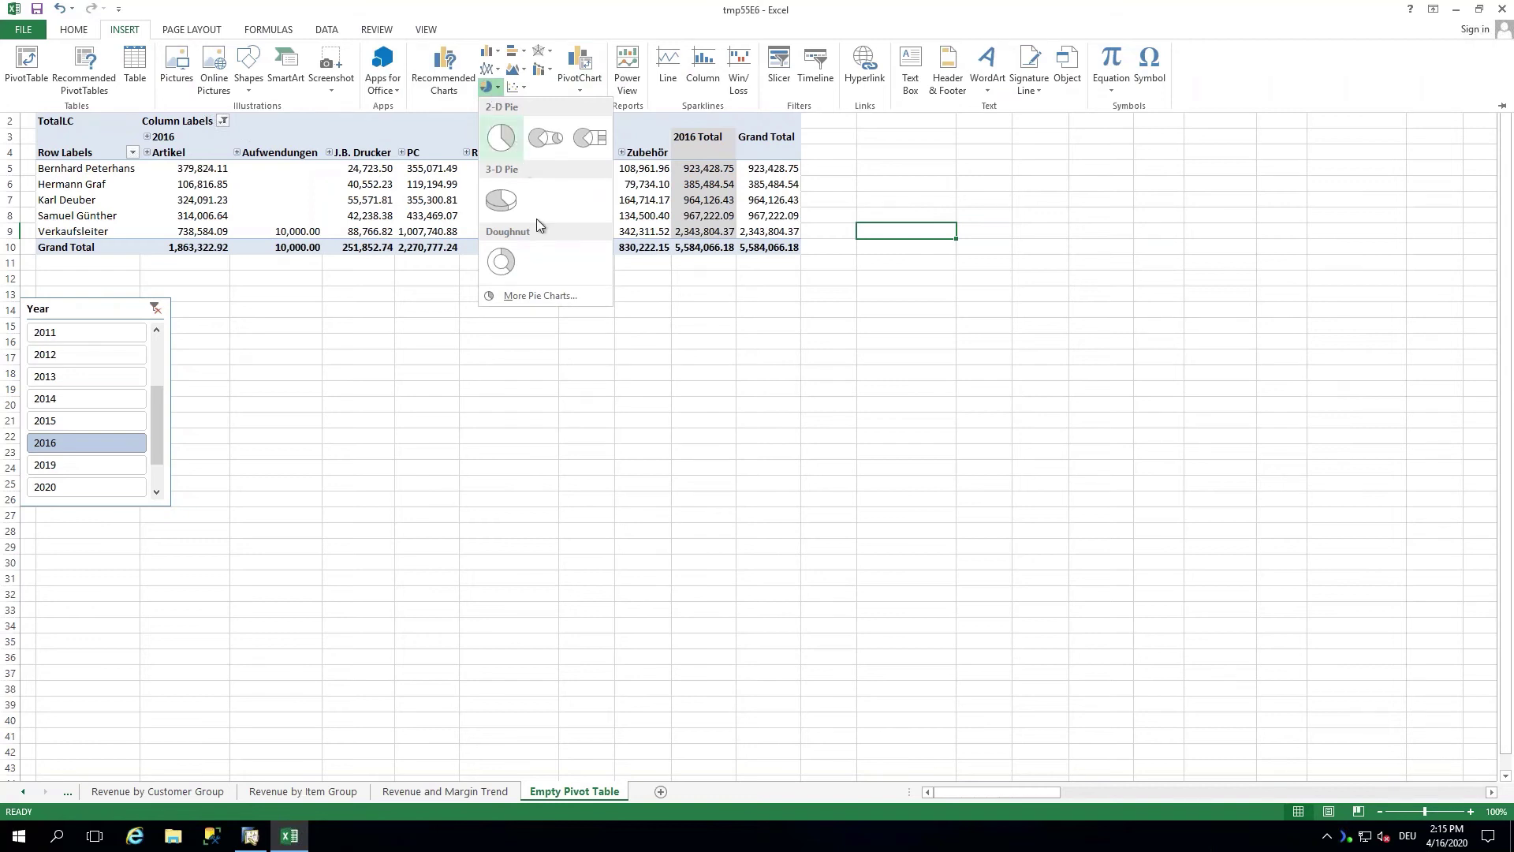
pyautogui.rightClick(536, 268)
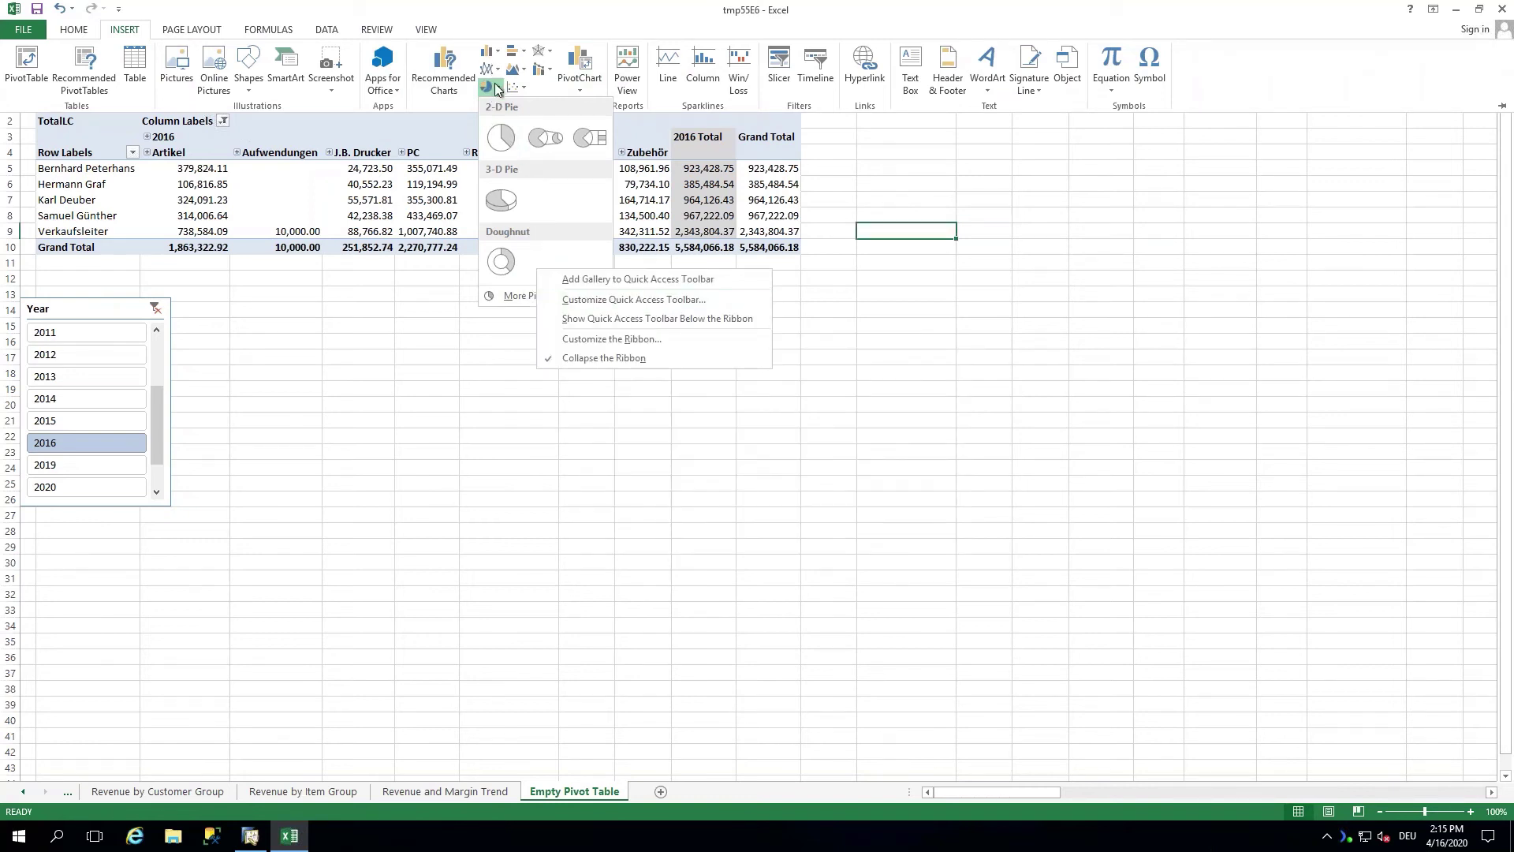
pyautogui.click(453, 71)
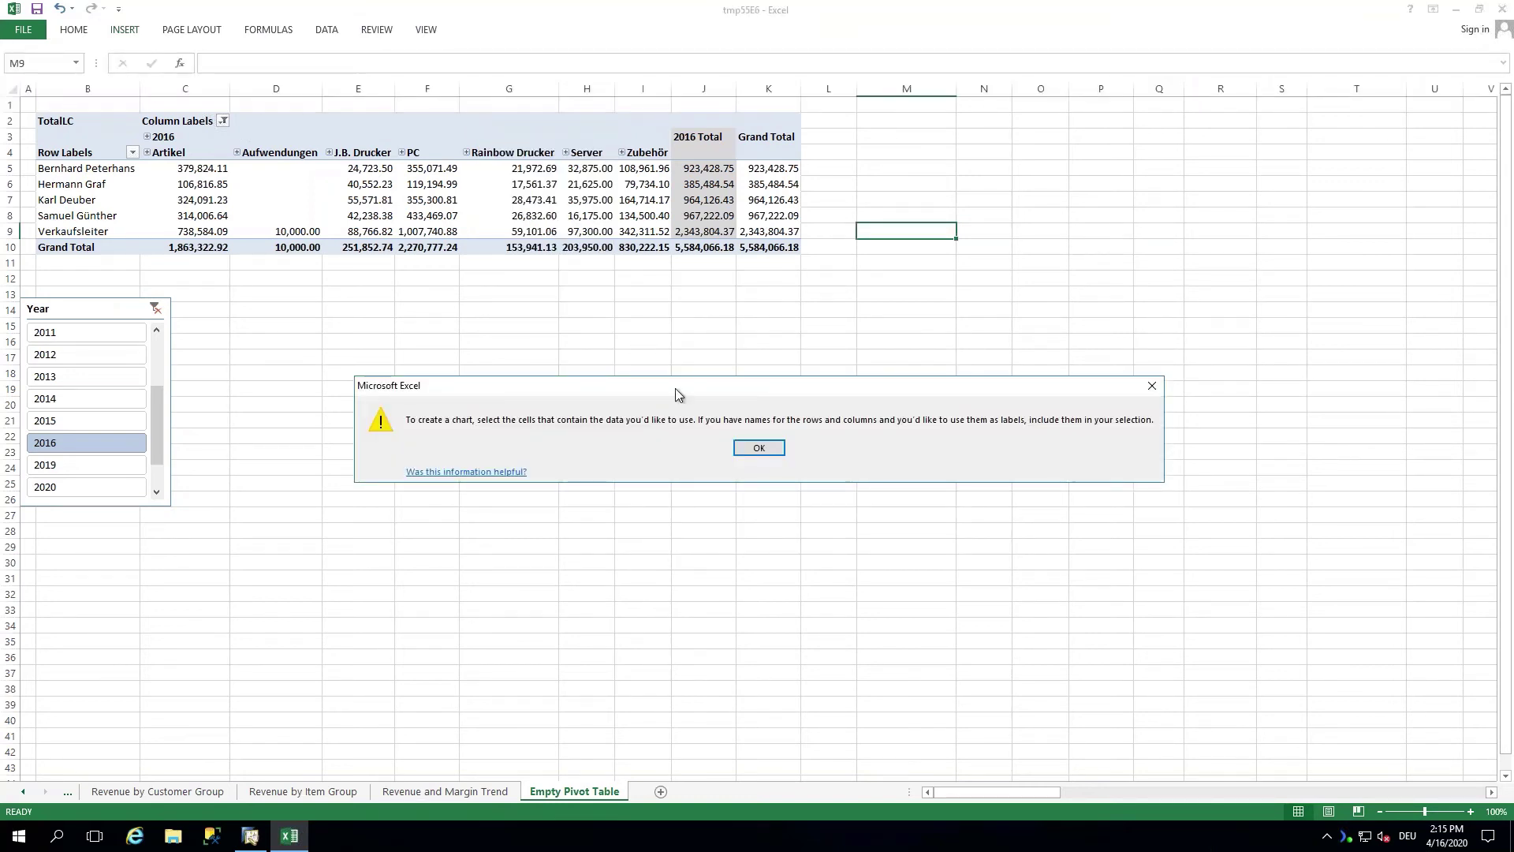
pyautogui.click(757, 449)
# Insert a 2-D pie chart based on the pivot table and place it beneath the table, beside the Year slicer
pyautogui.click(586, 215)
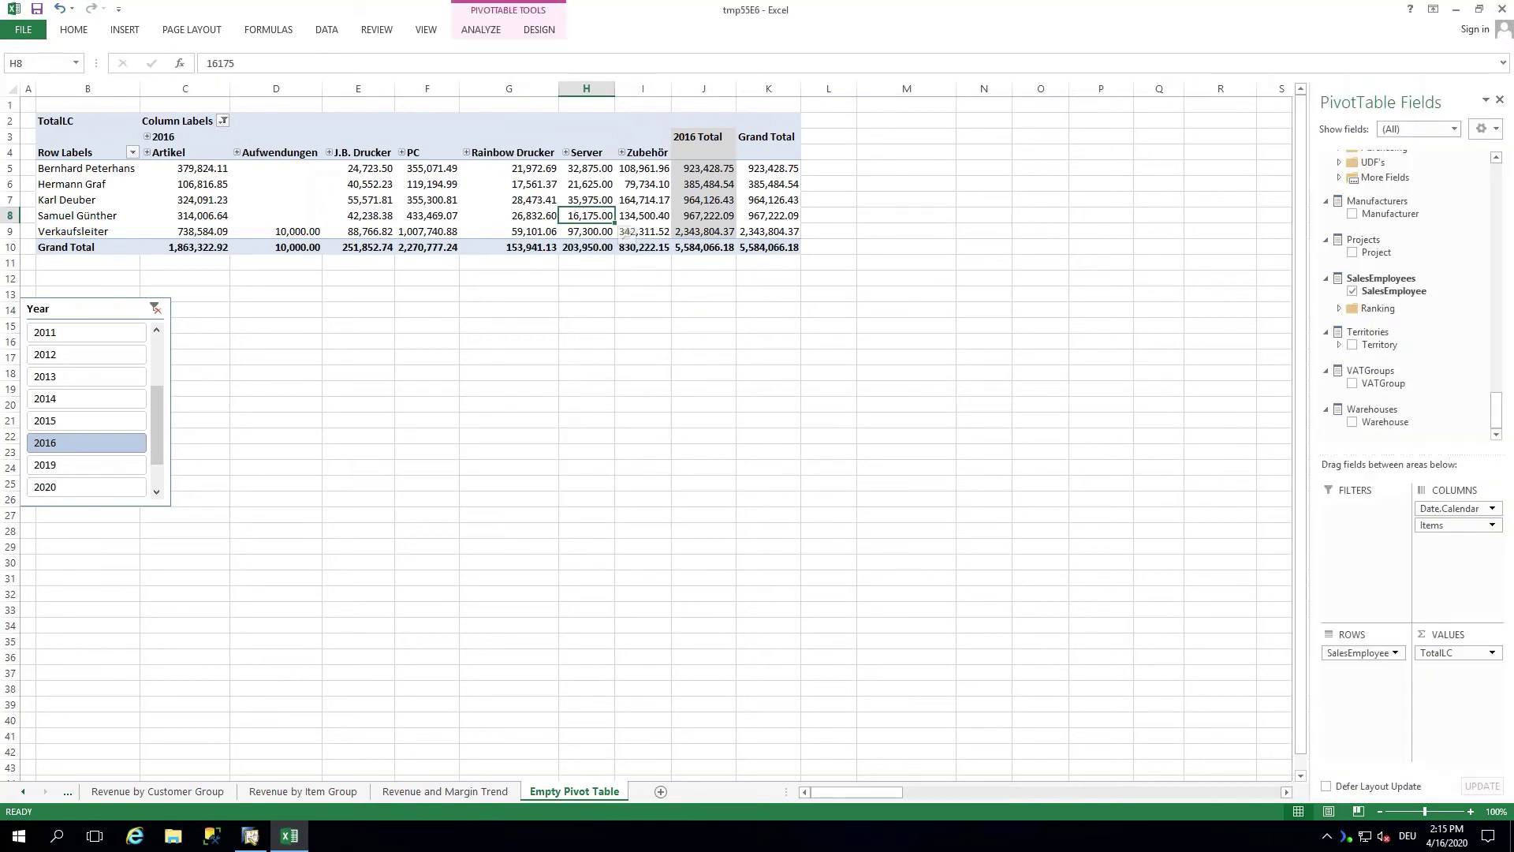
pyautogui.click(123, 33)
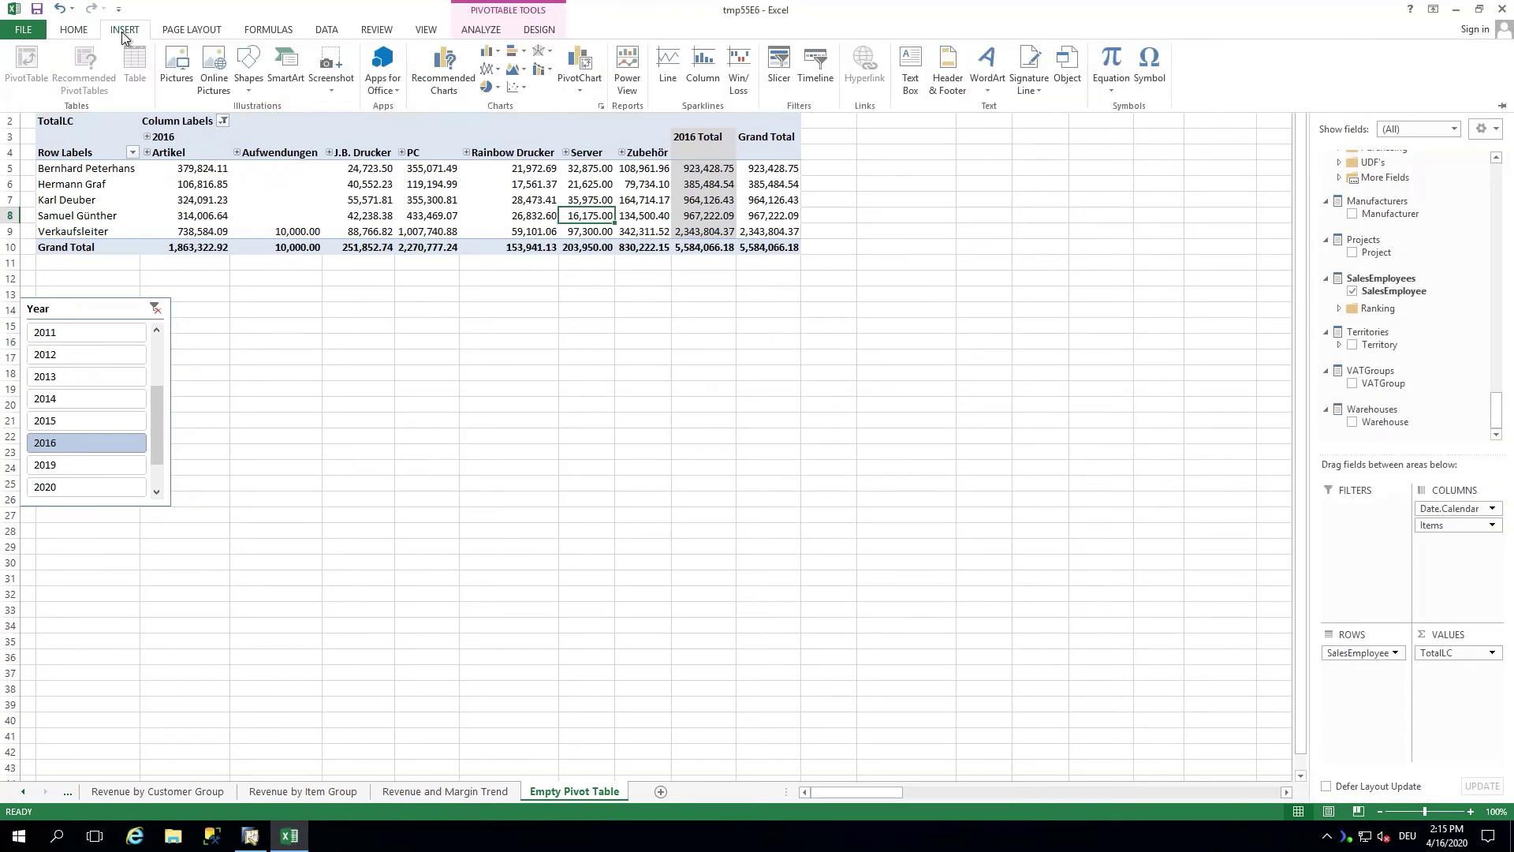
pyautogui.click(487, 87)
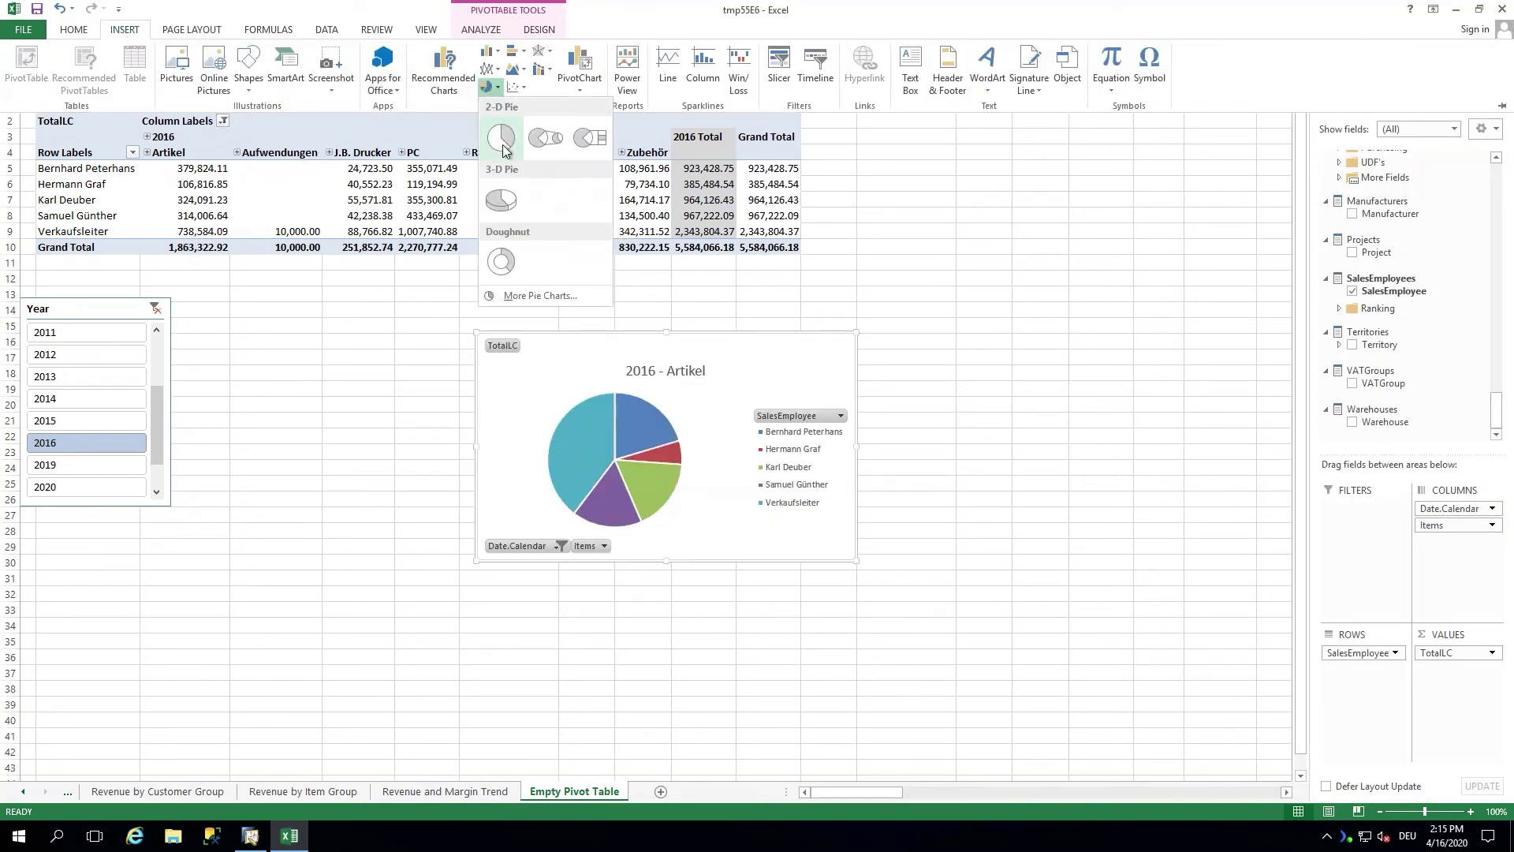
pyautogui.click(501, 137)
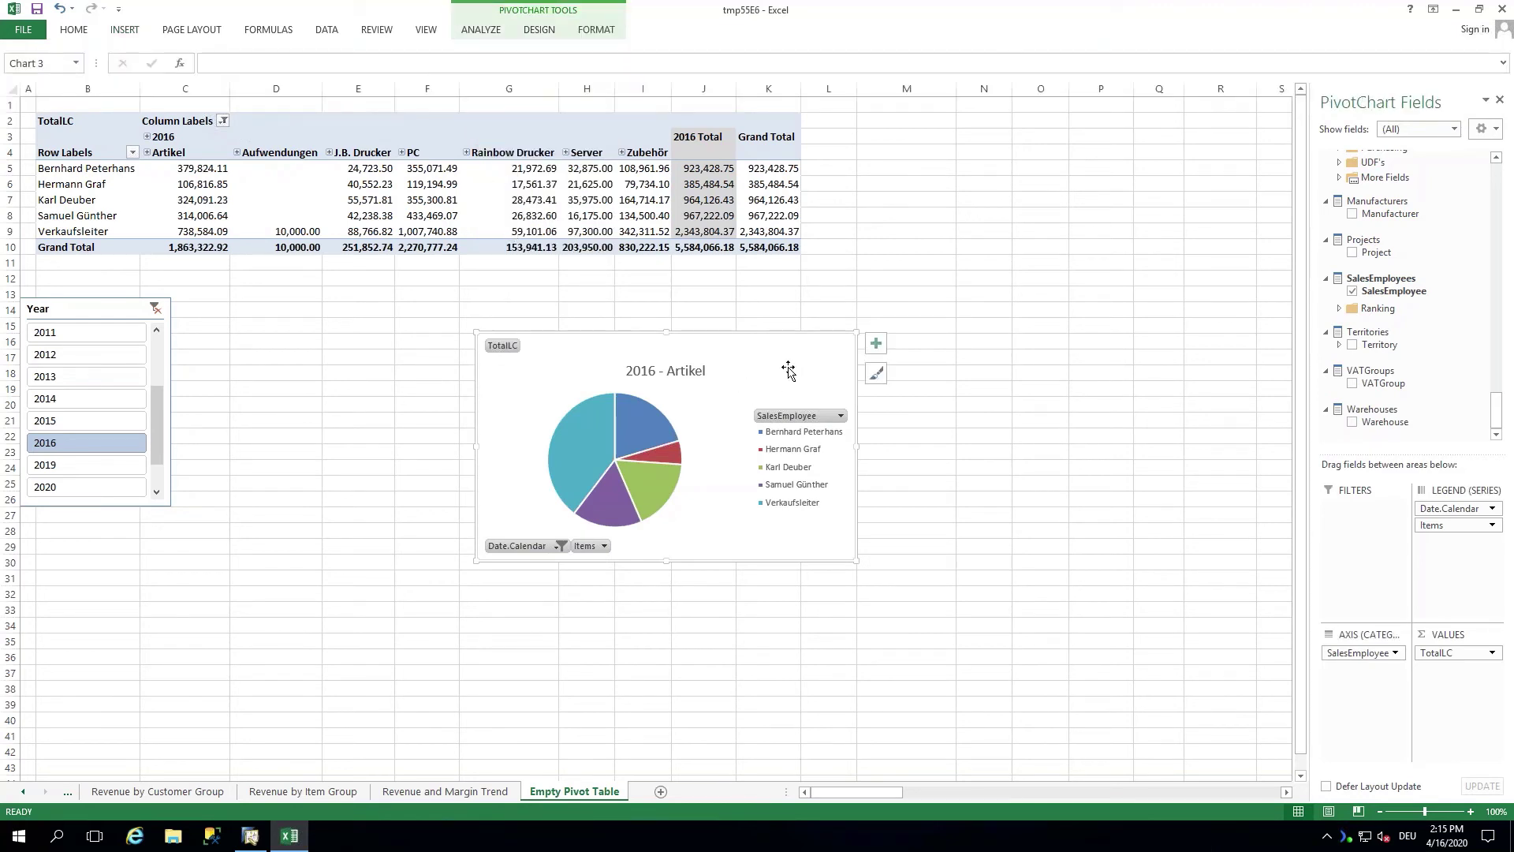
pyautogui.moveTo(828, 347)
pyautogui.mouseDown()
pyautogui.moveTo(518, 302)
pyautogui.moveTo(582, 296)
pyautogui.mouseUp()
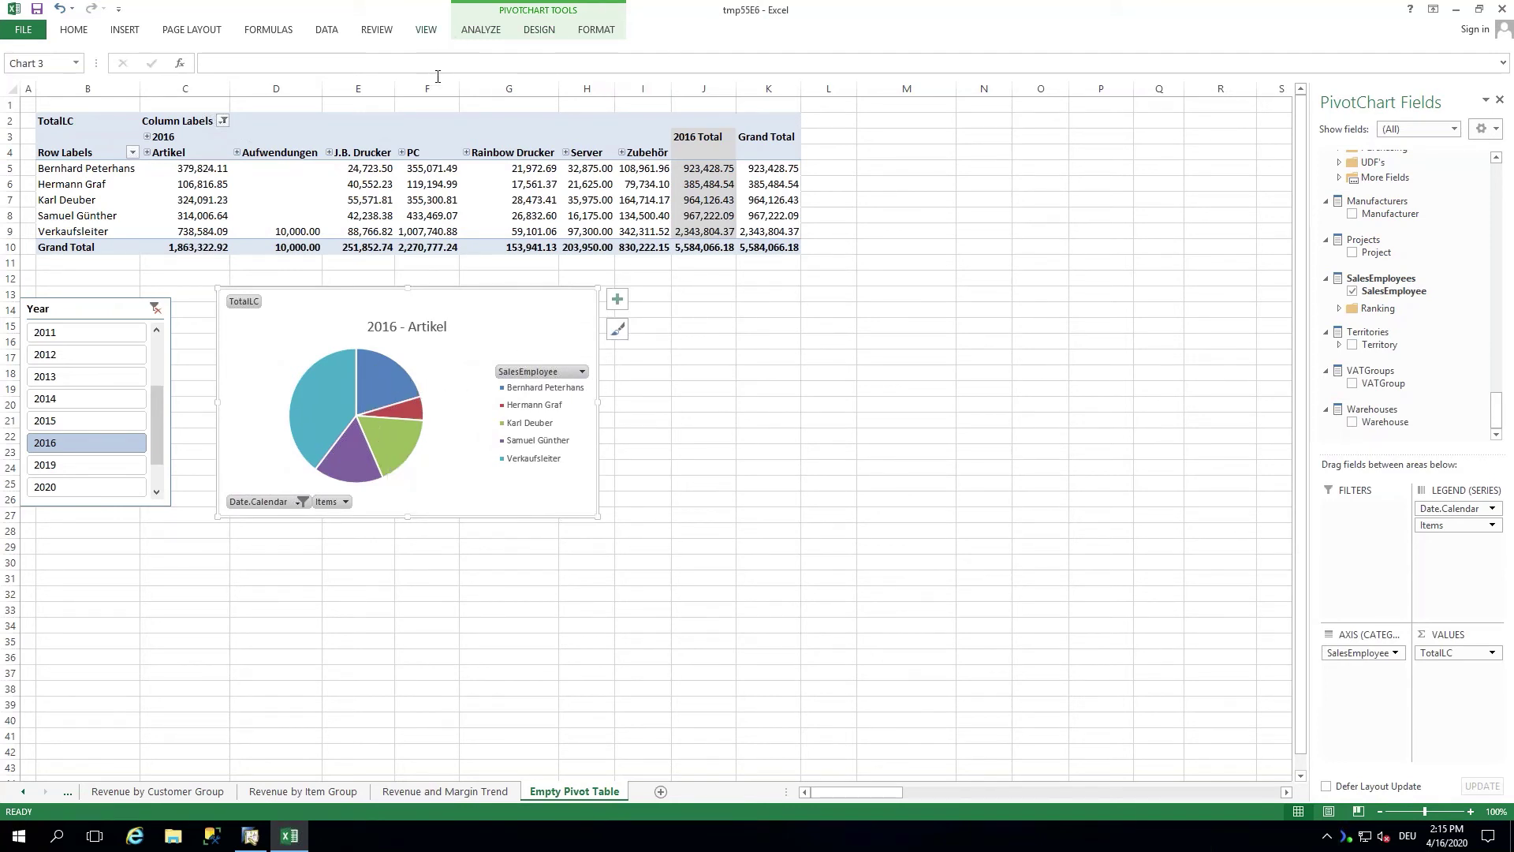
# Preview the pivot chart as a 2-D clustered column chart without applying the type
pyautogui.click(112, 30)
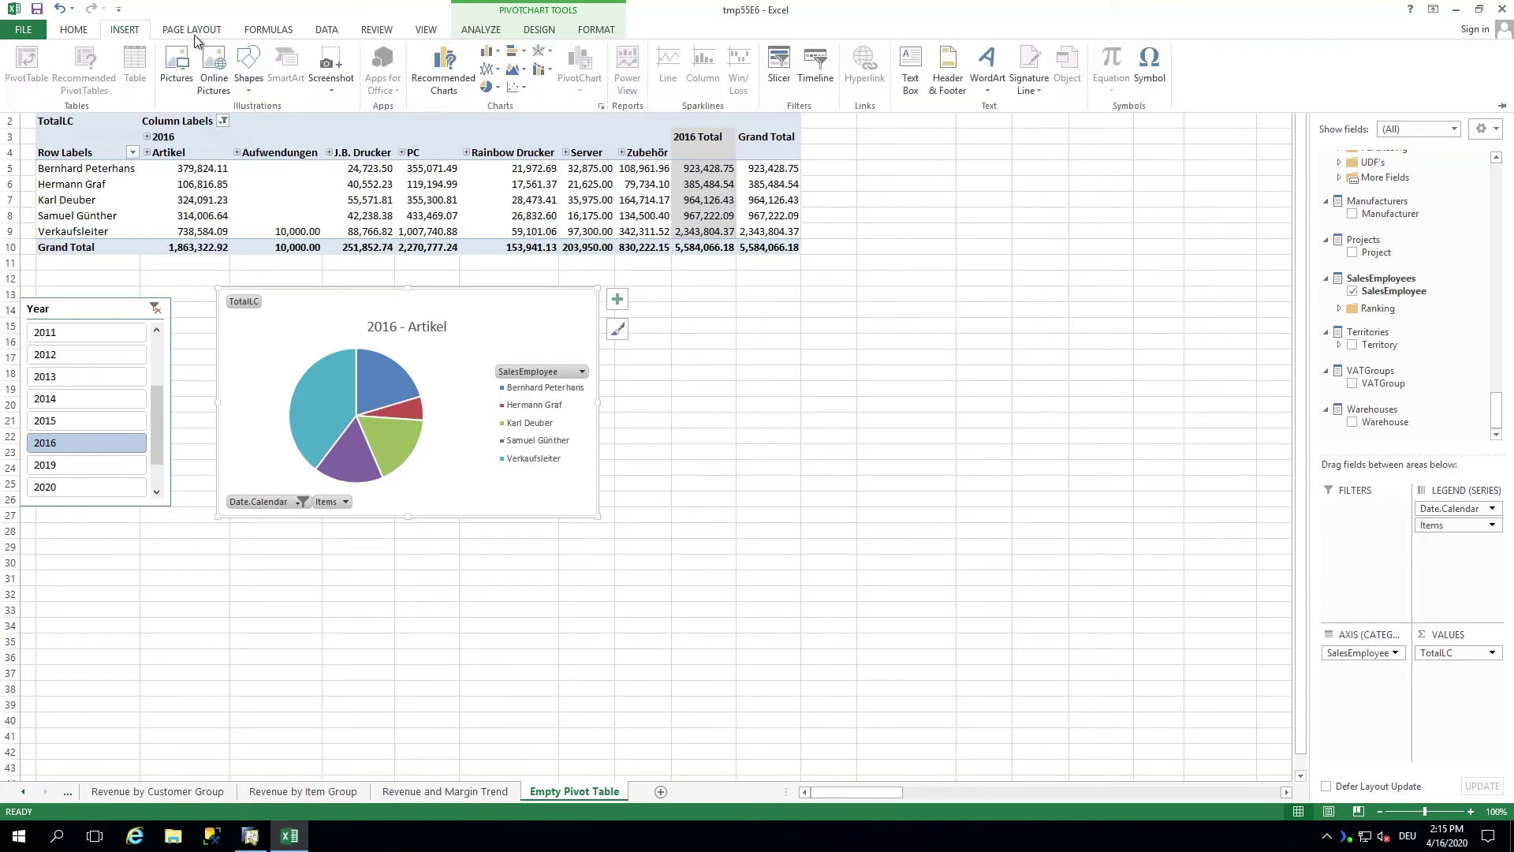
pyautogui.click(495, 50)
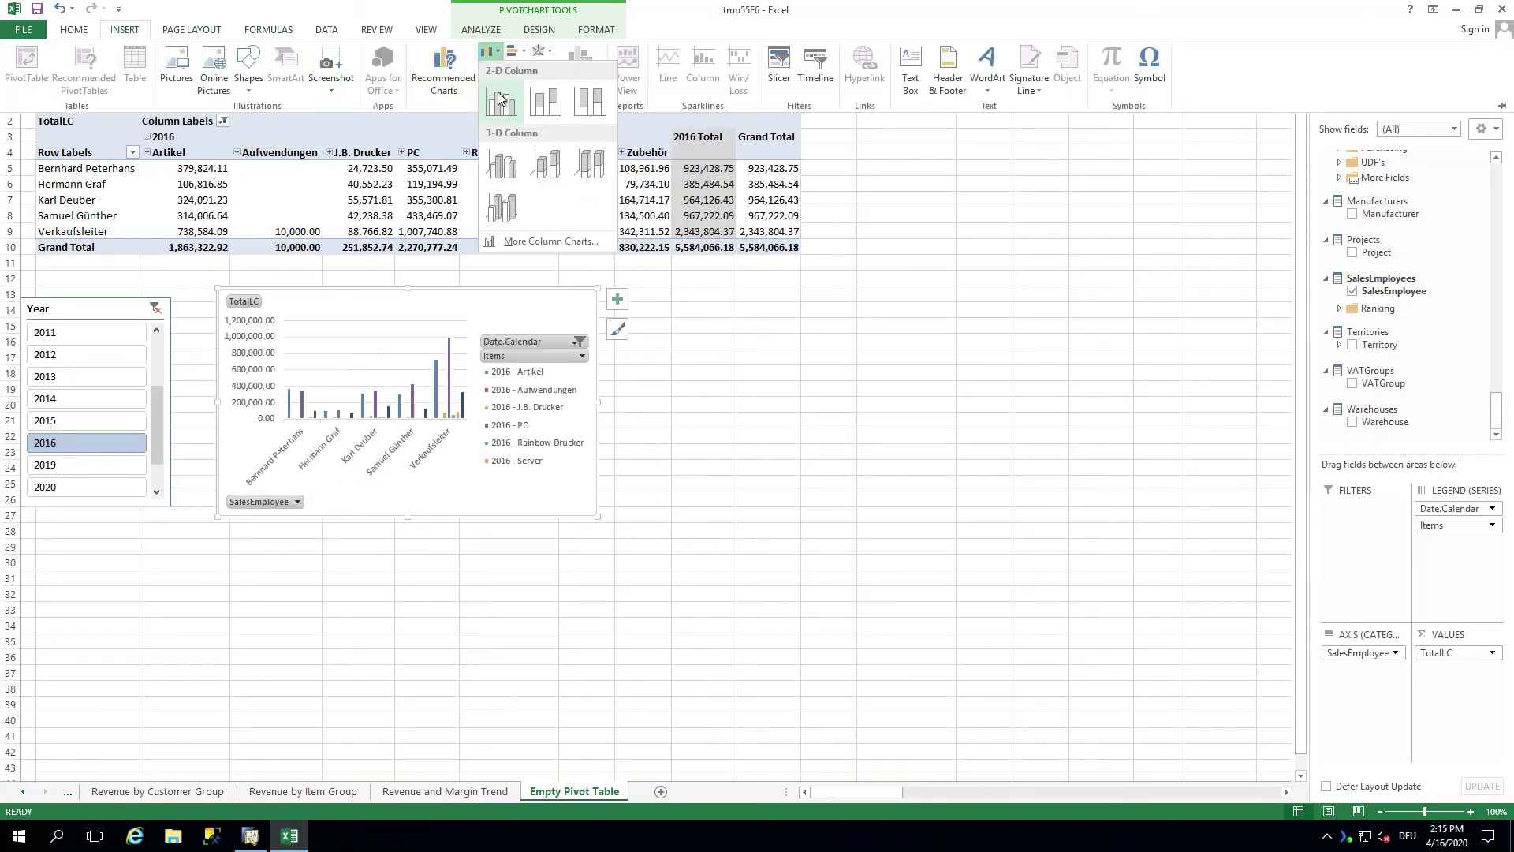
pyautogui.click(816, 380)
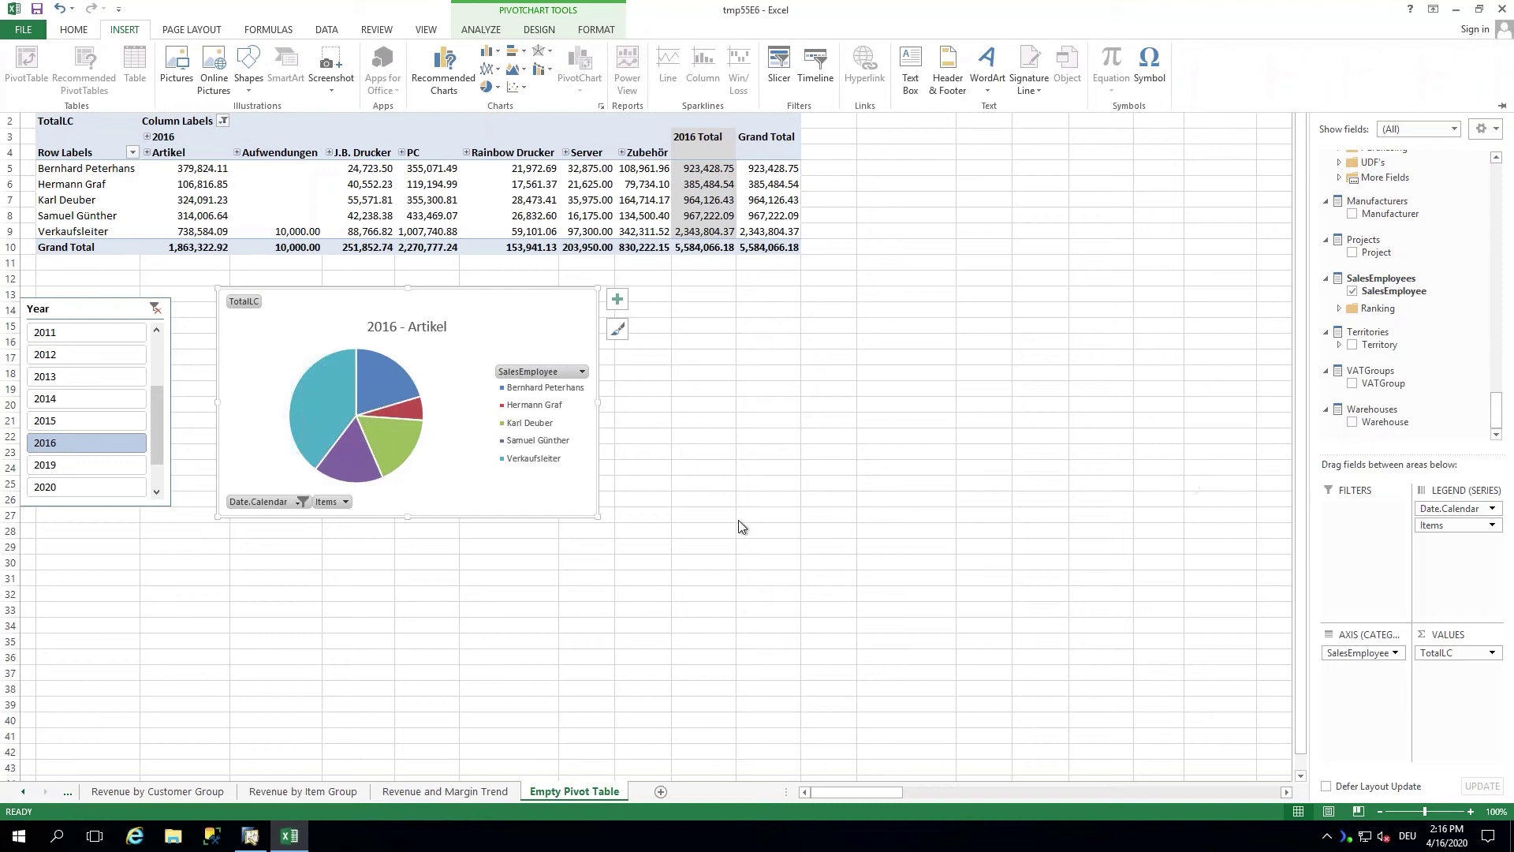
# Close the revenue workbook without saving the changes
pyautogui.click(1503, 11)
pyautogui.click(756, 435)
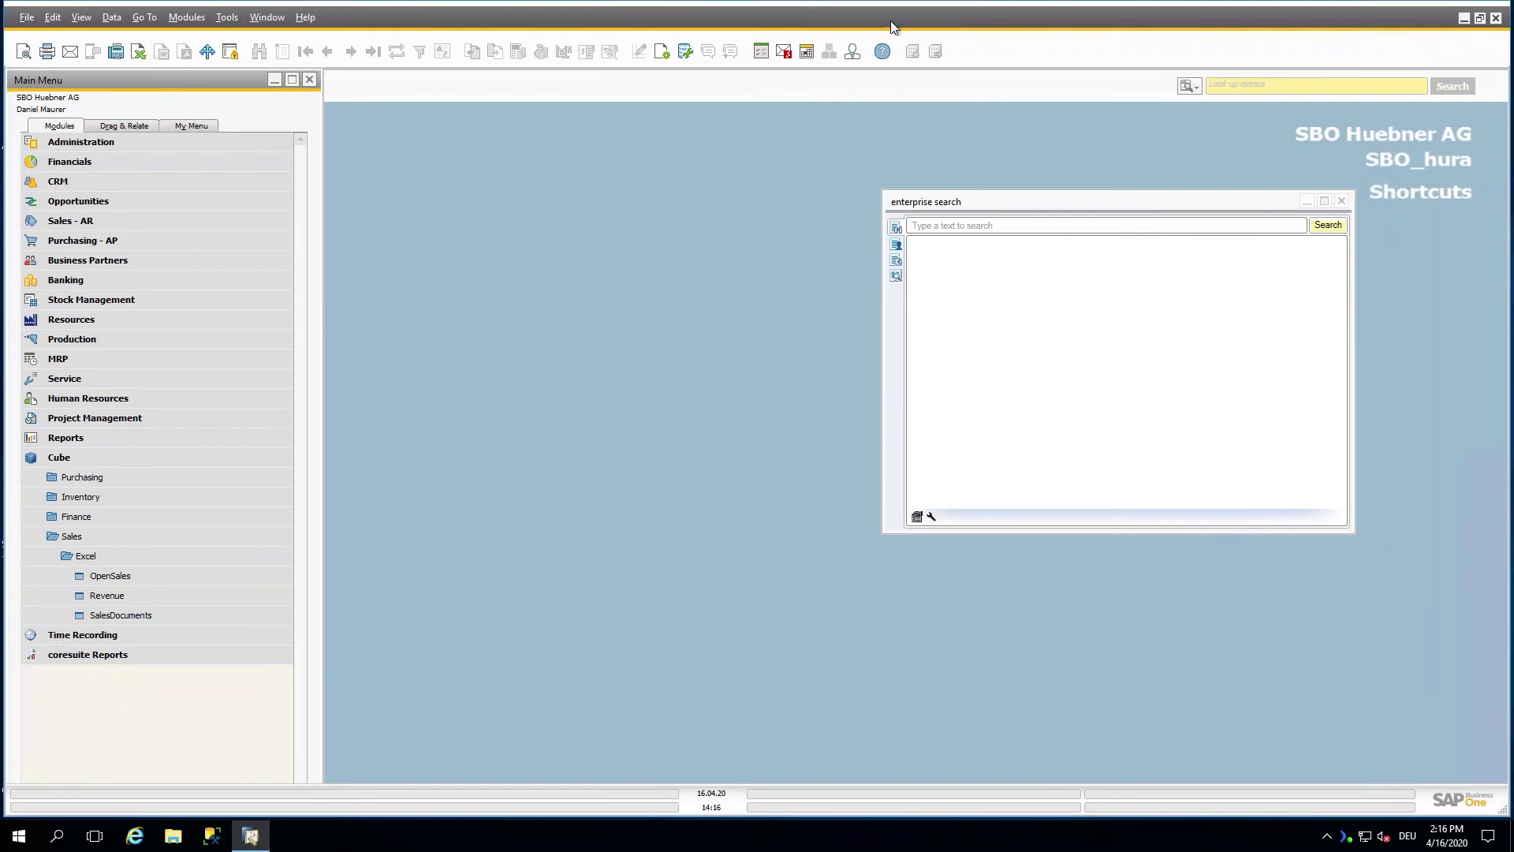
# Switch to the PowerPoint presentation and show slide 14, Inventory Cube – example
pyautogui.click(917, 8)
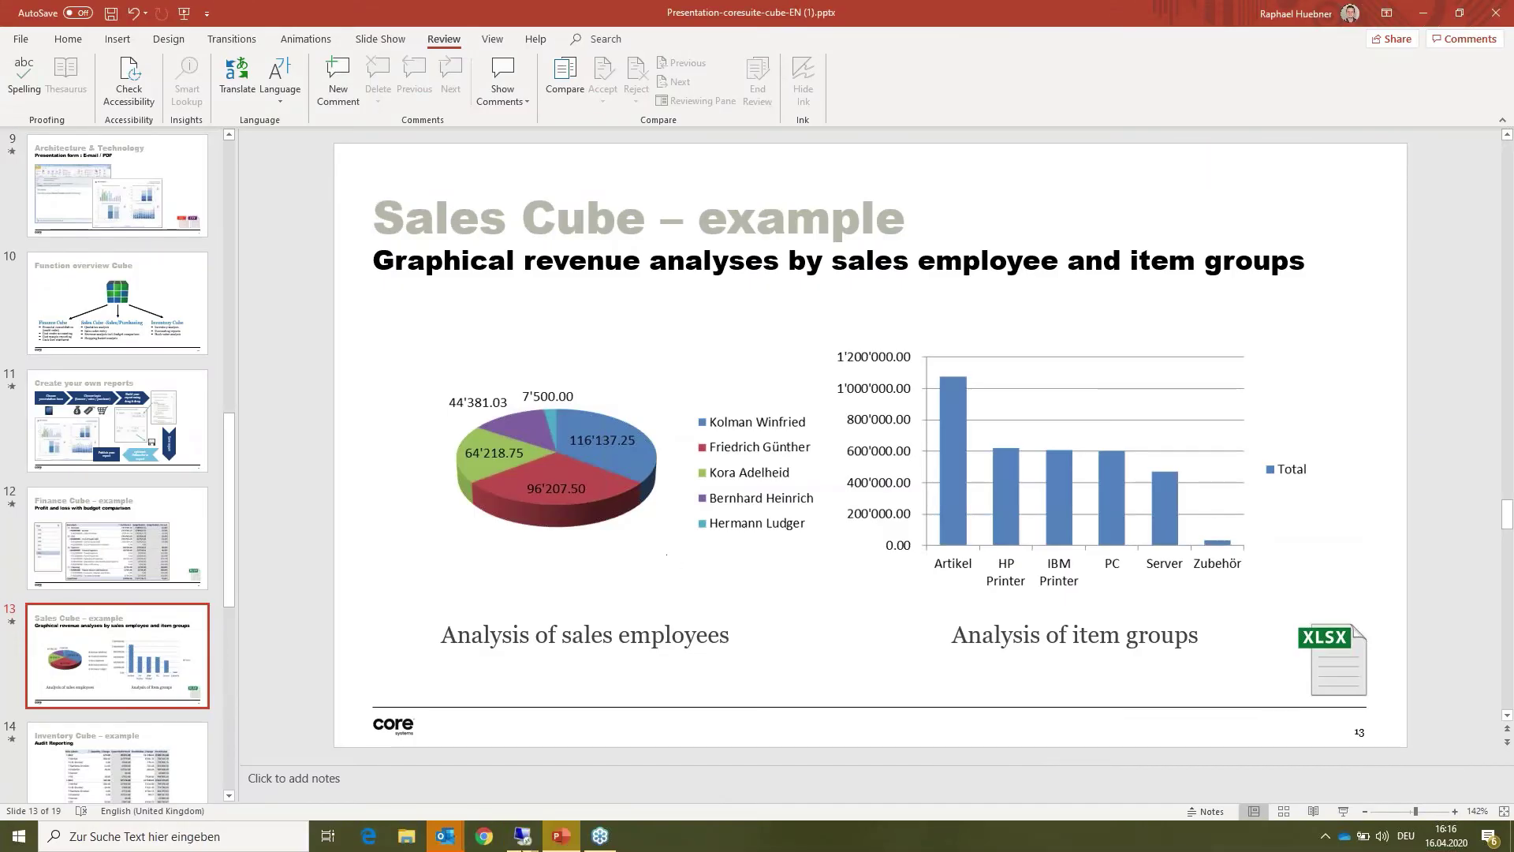
pyautogui.scroll(-3, 229, 607)
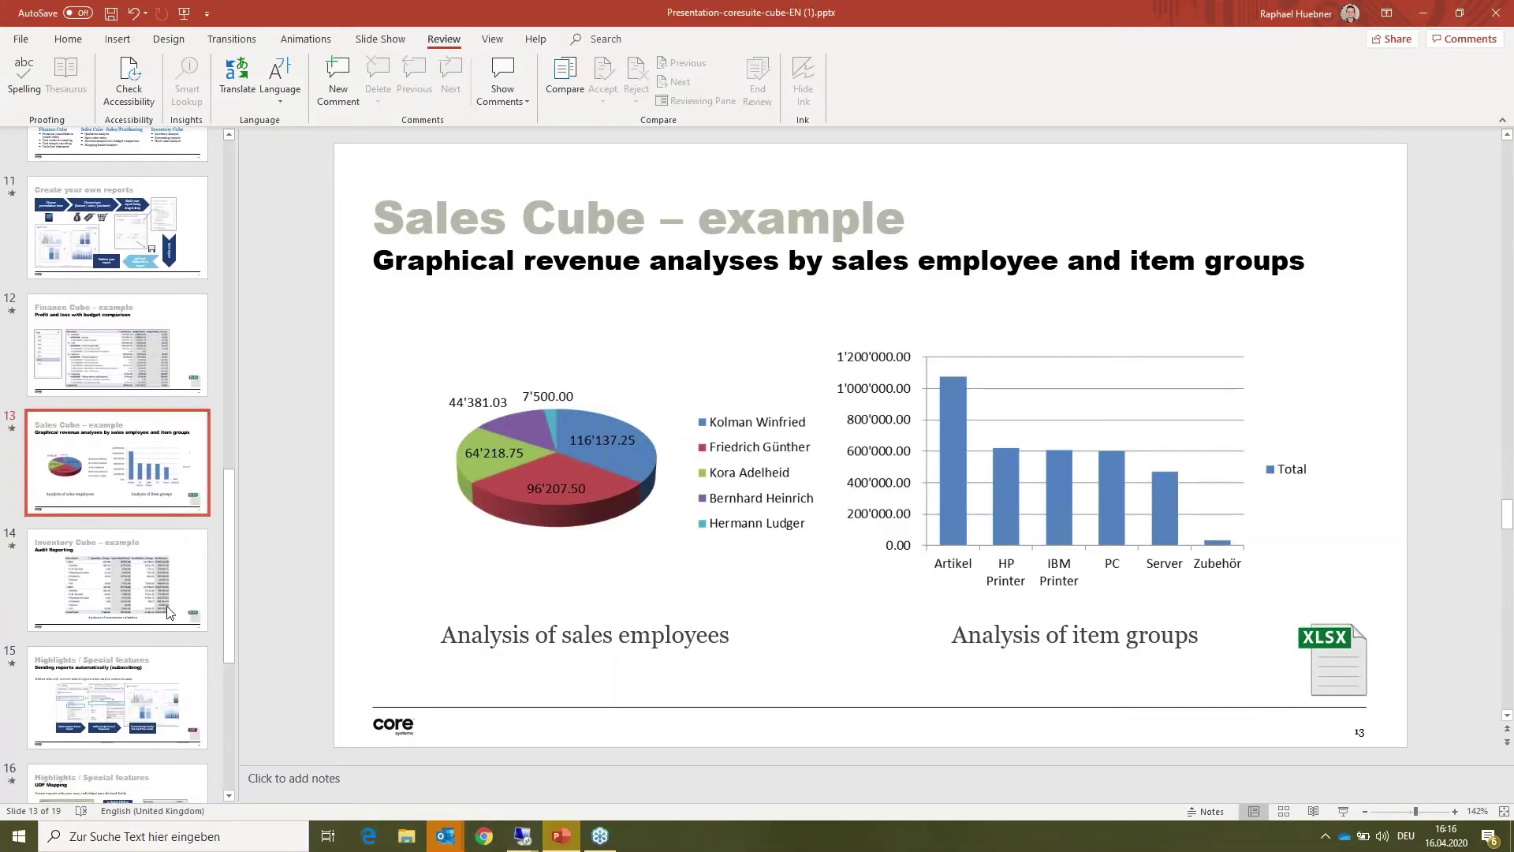
pyautogui.click(168, 611)
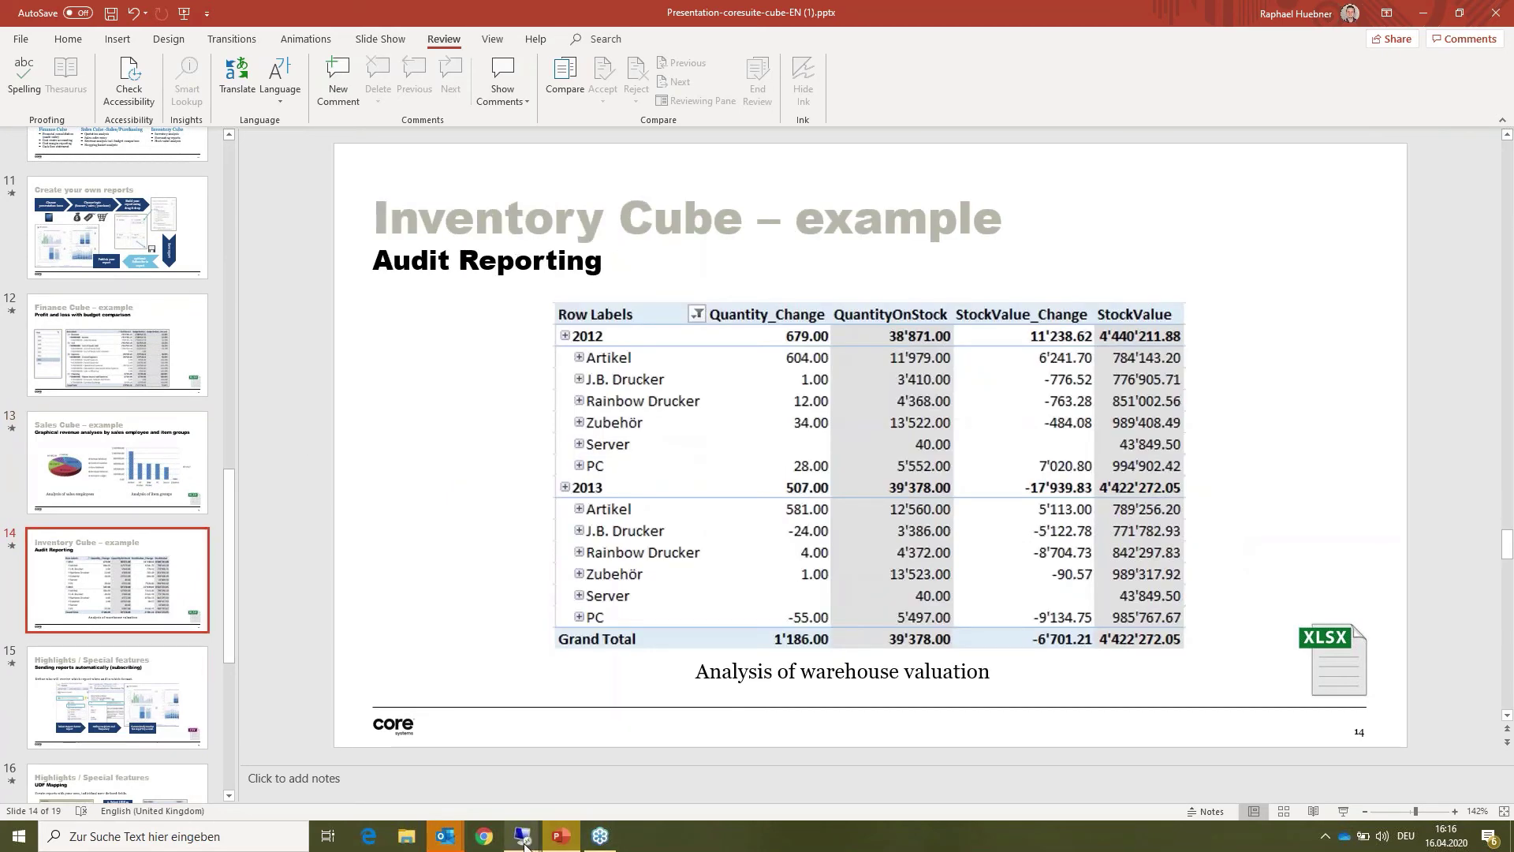
# Switch back to the remote SAP Business One session, open the Inventory cube's InventoryAudit Excel report and enable its external data connections
pyautogui.moveTo(524, 842)
pyautogui.moveTo(580, 736)
pyautogui.click(597, 787)
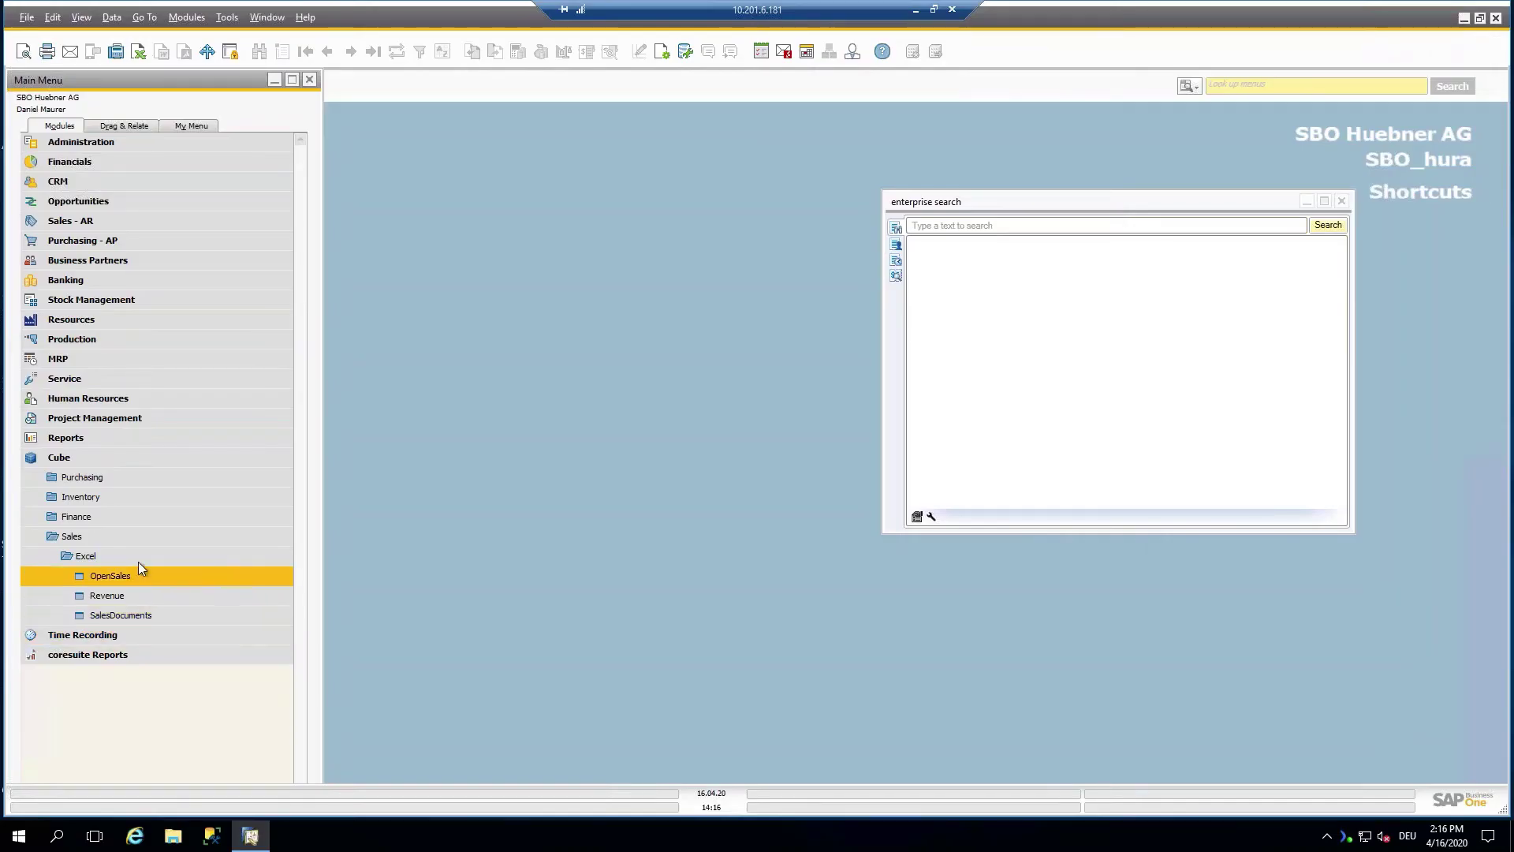
pyautogui.click(134, 539)
pyautogui.click(131, 498)
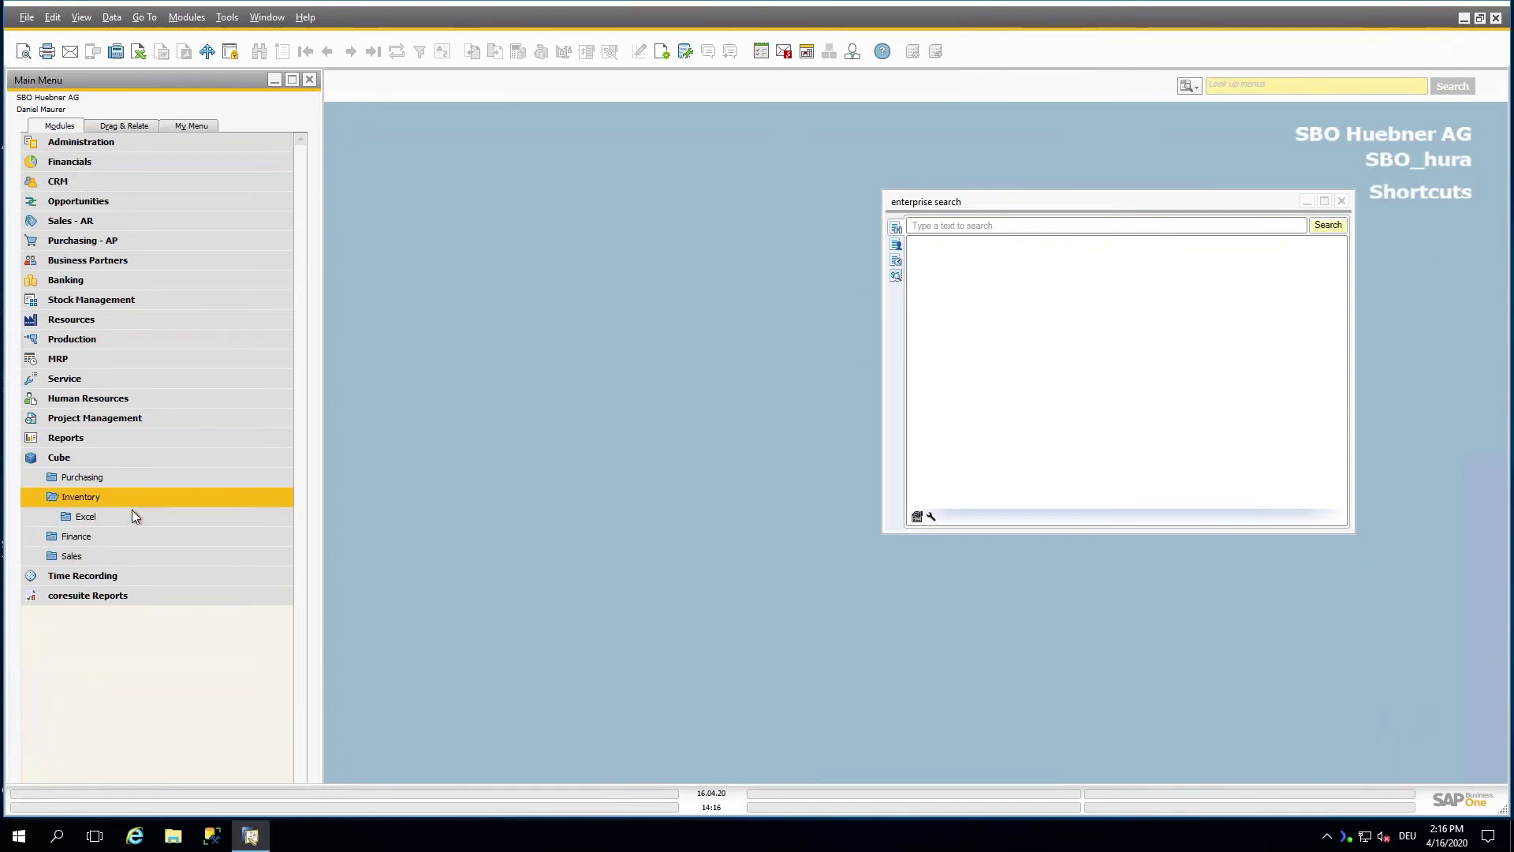
pyautogui.click(132, 515)
pyautogui.click(140, 537)
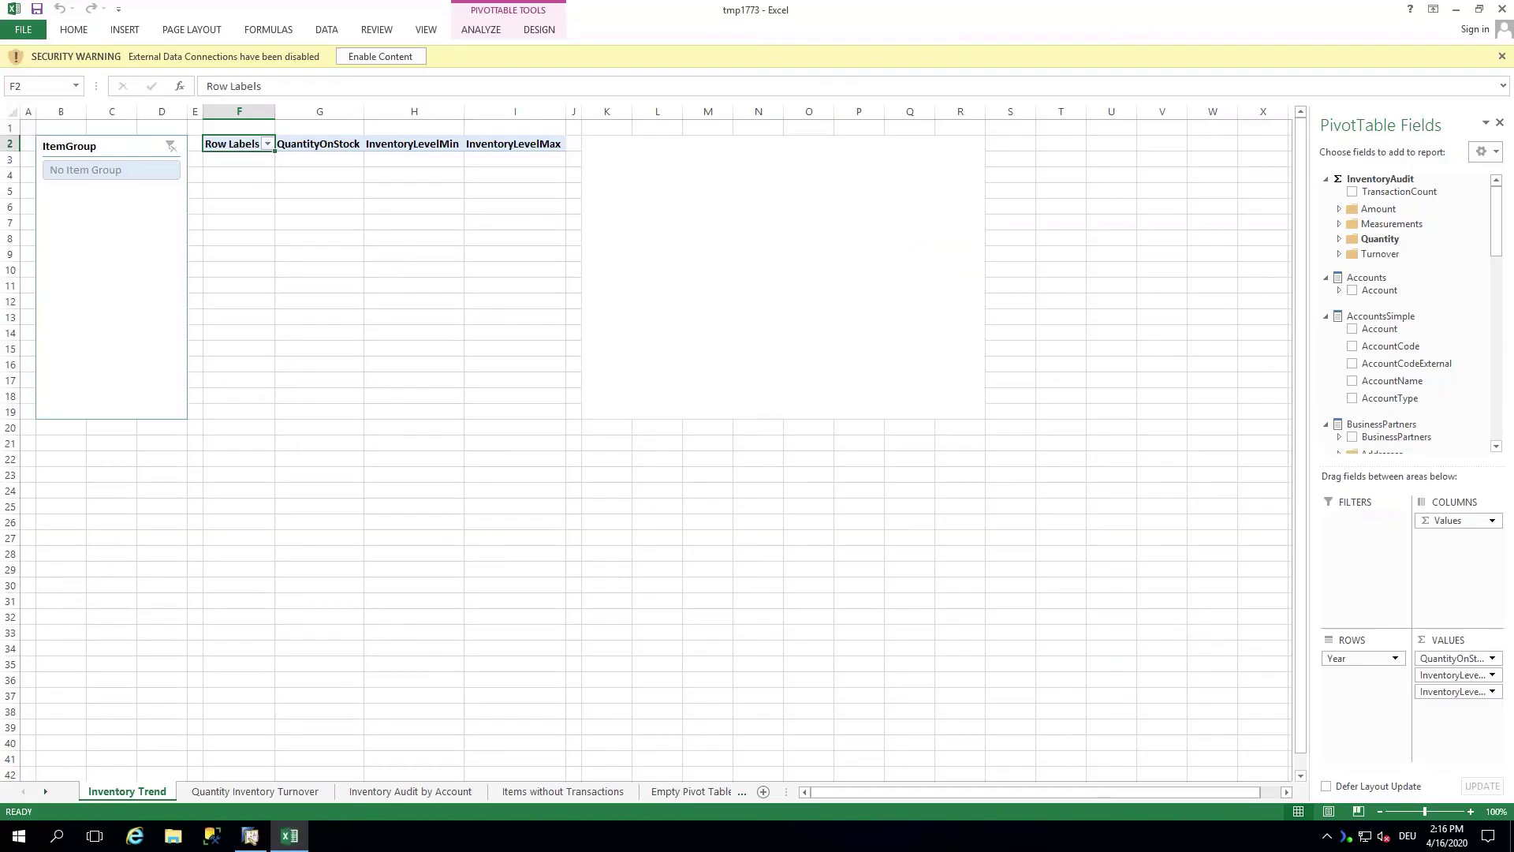
pyautogui.click(387, 57)
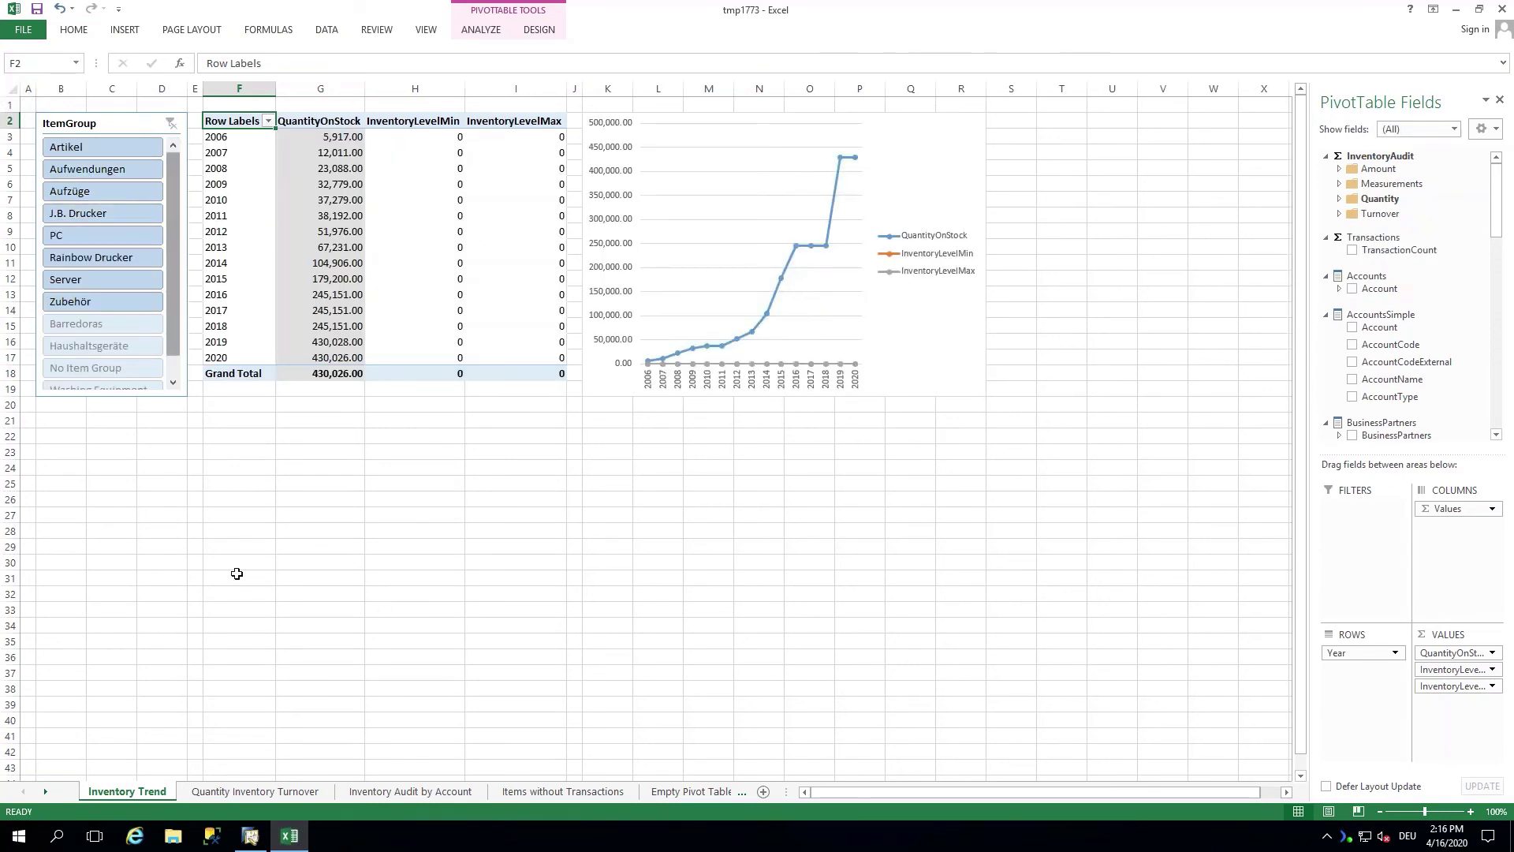
# Review the Quantity Inventory Turnover, Inventory Audit by Account, Items without Transactions and Empty Pivot Table sheets, ending on Inventory Audit by Account
pyautogui.click(197, 792)
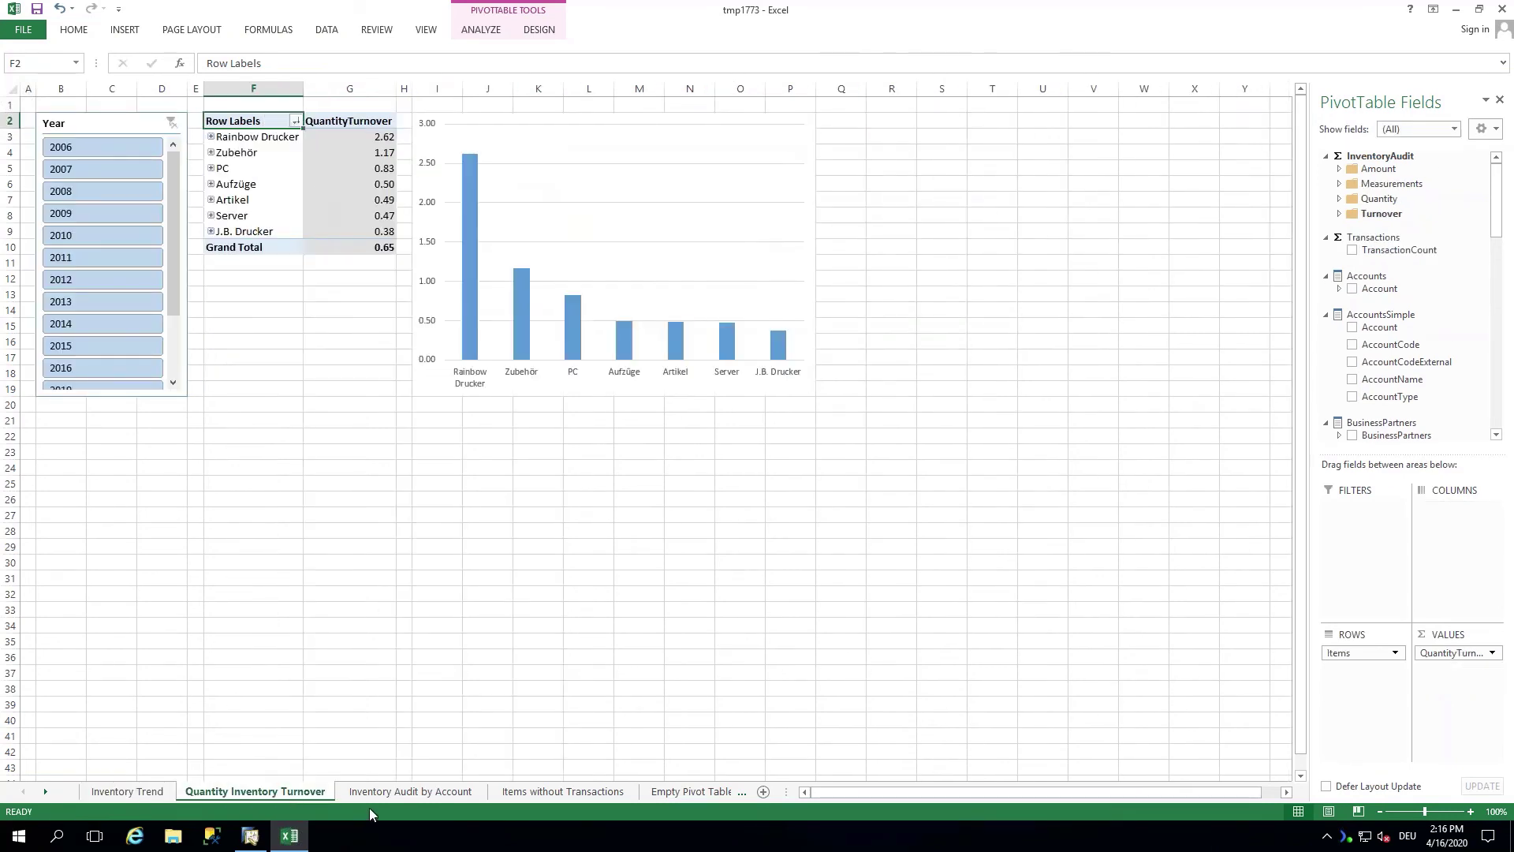
pyautogui.click(419, 798)
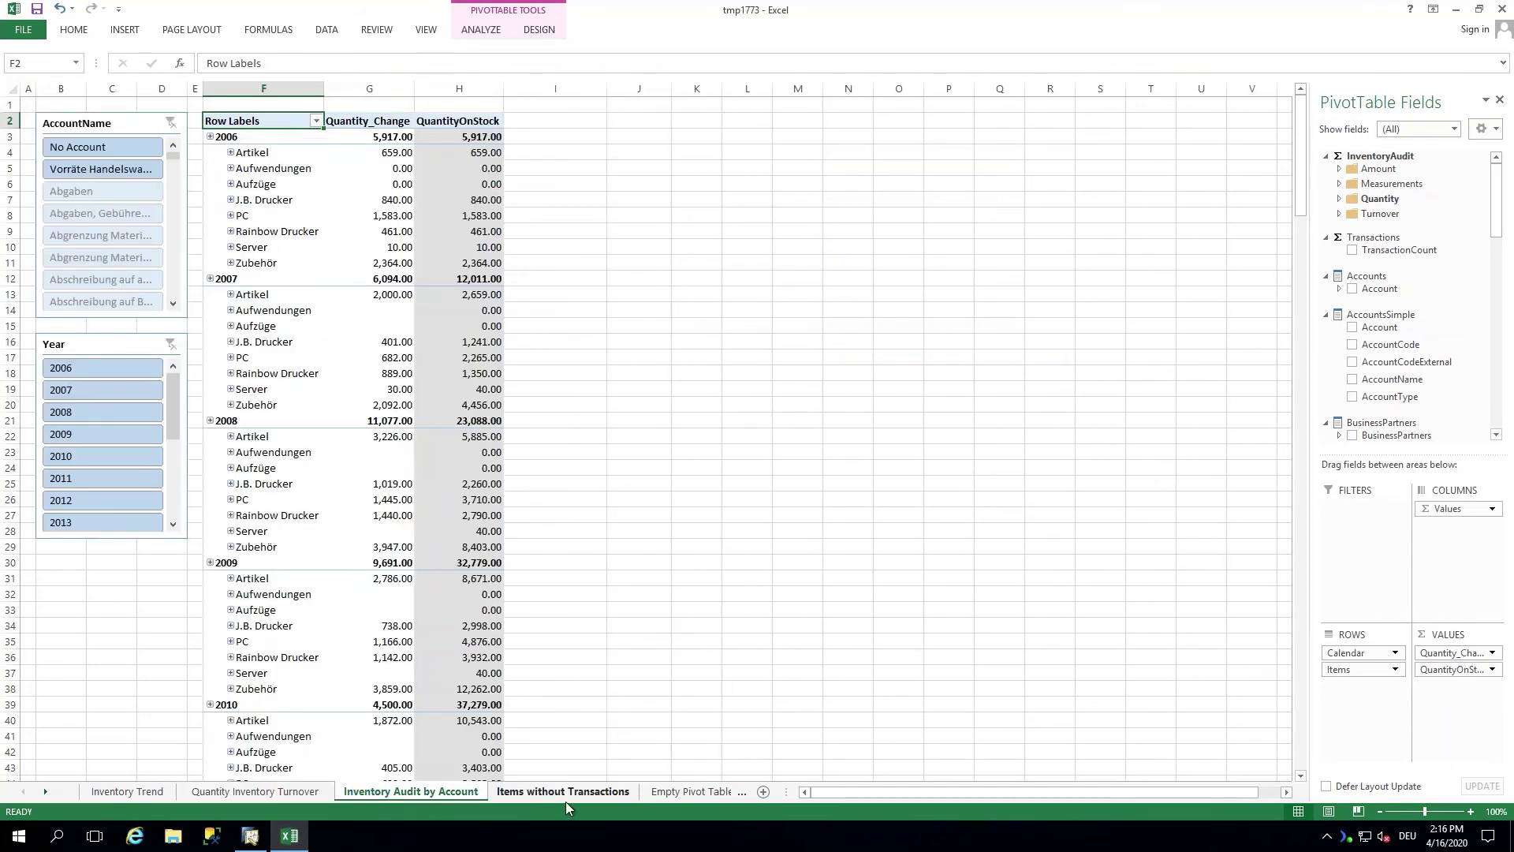
pyautogui.click(565, 793)
pyautogui.click(693, 792)
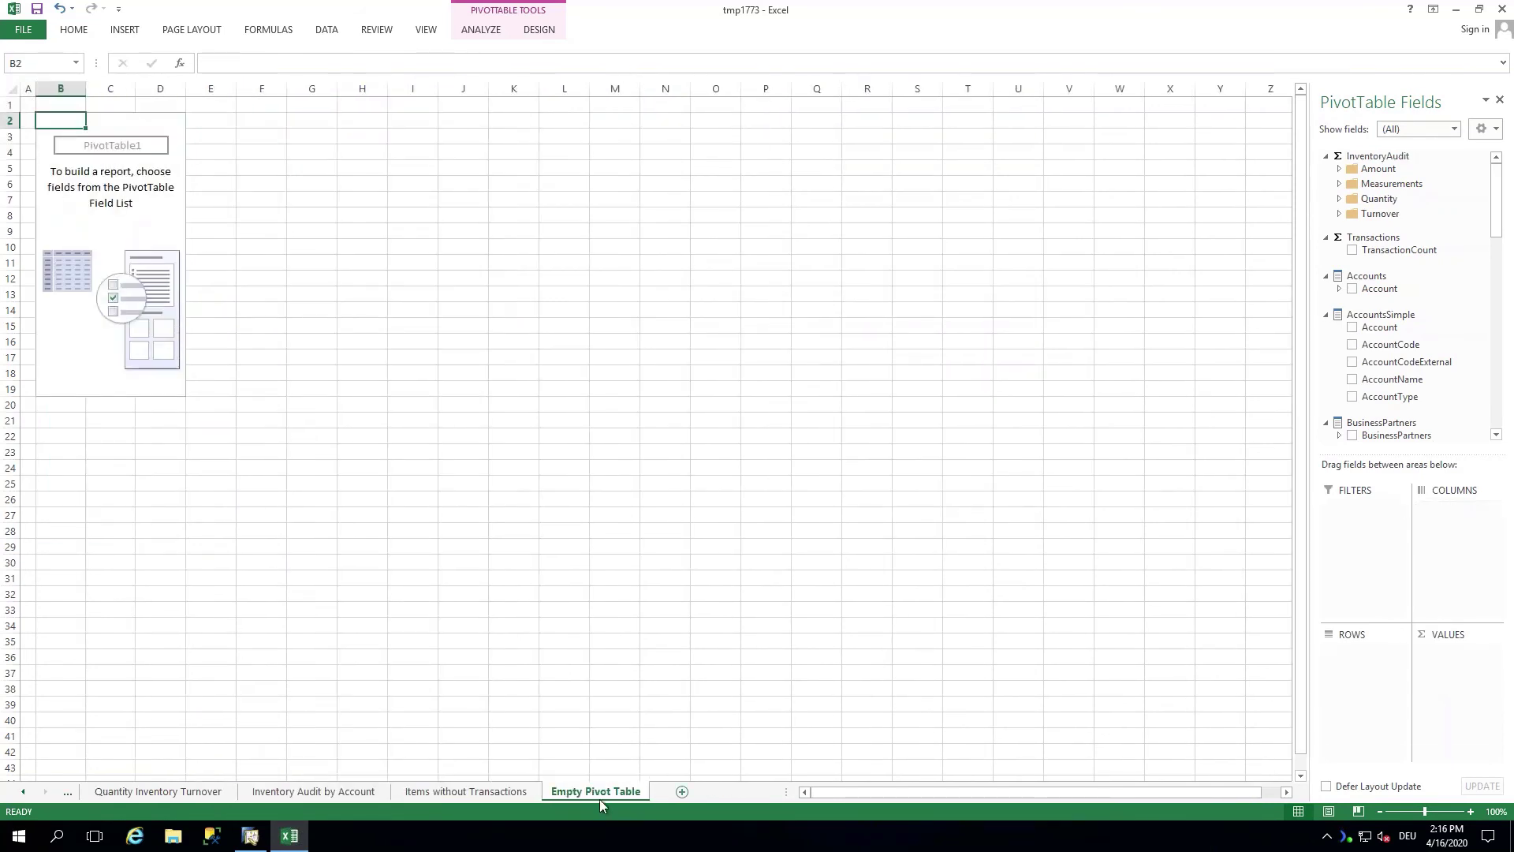
pyautogui.click(515, 792)
pyautogui.click(341, 793)
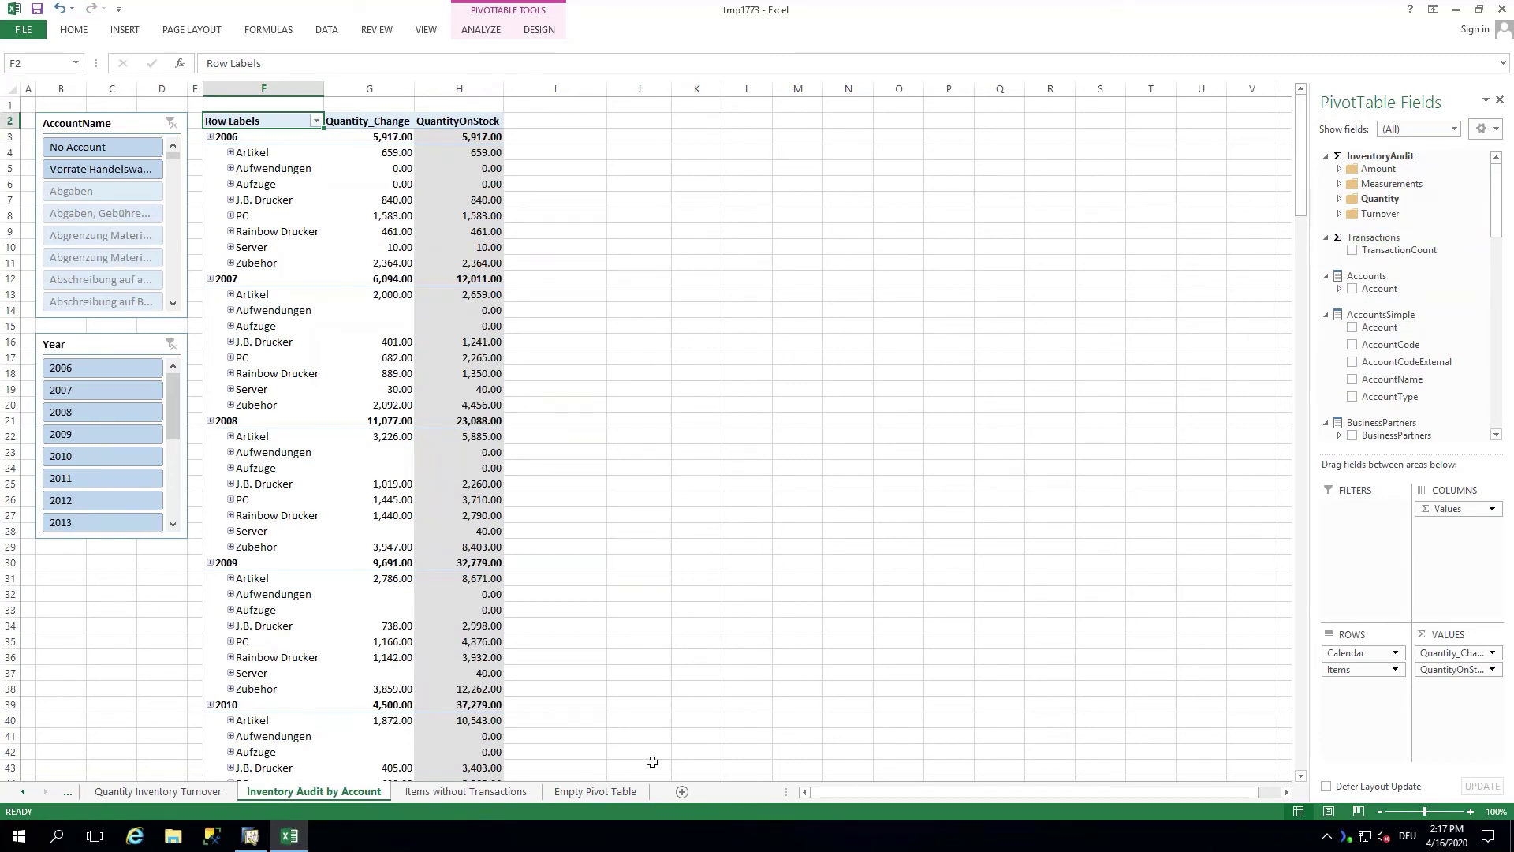
# Close the InventoryAudit workbook without saving the changes
pyautogui.click(1500, 10)
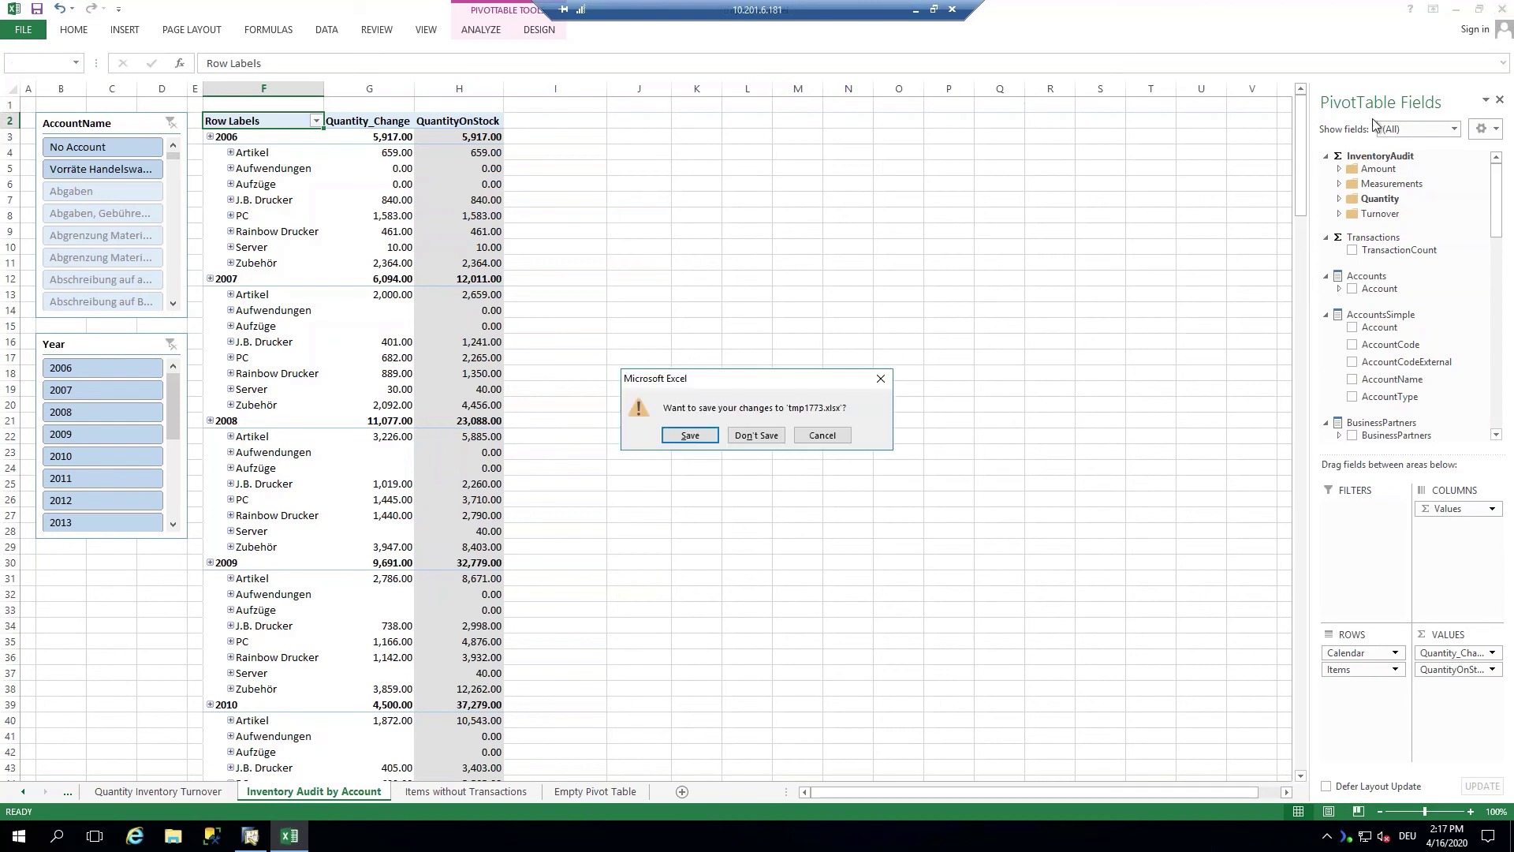
pyautogui.click(770, 442)
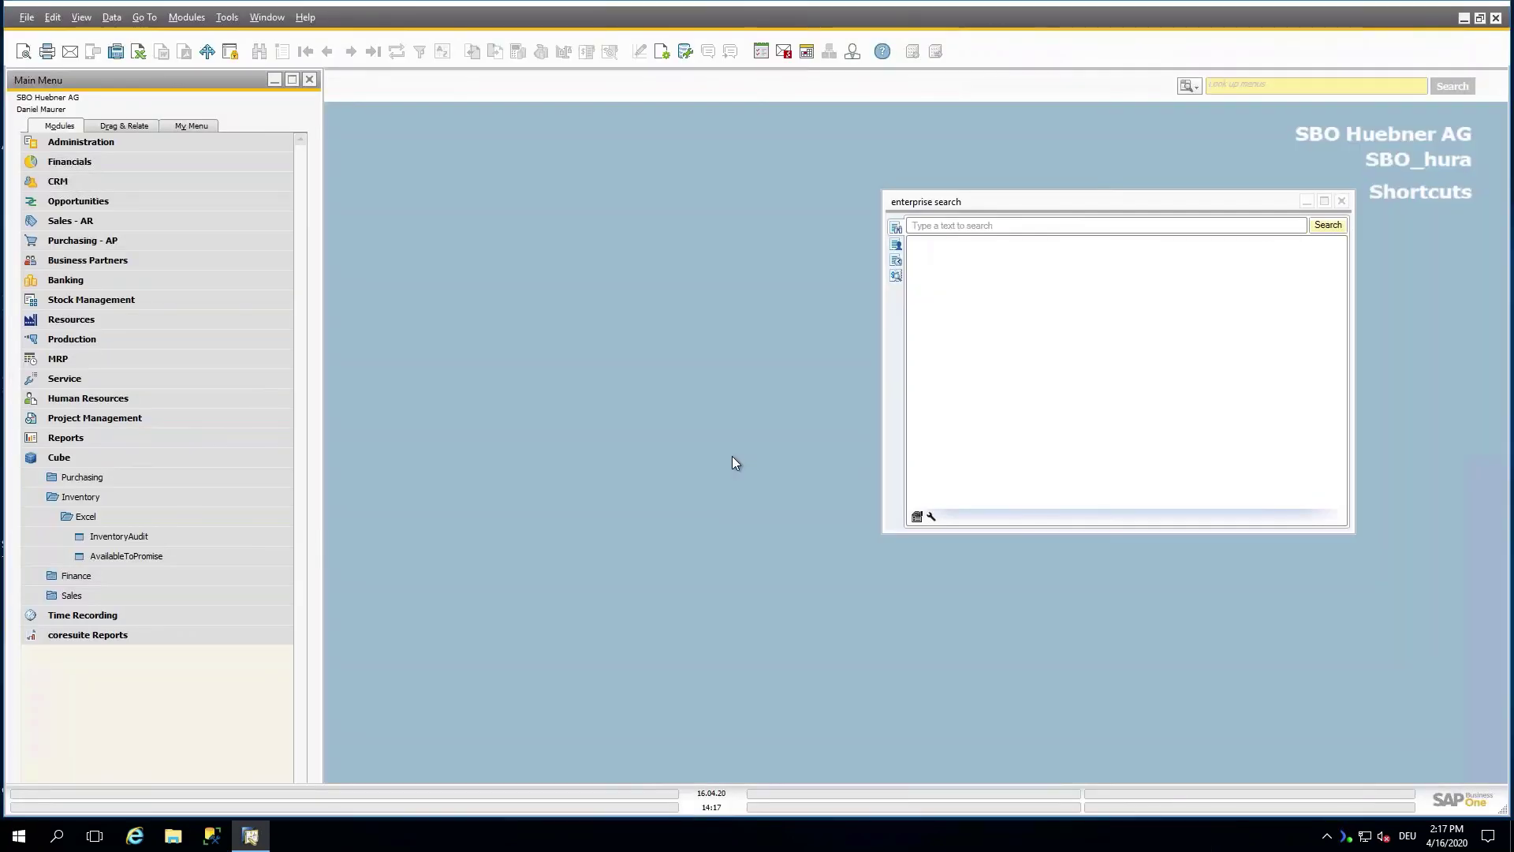